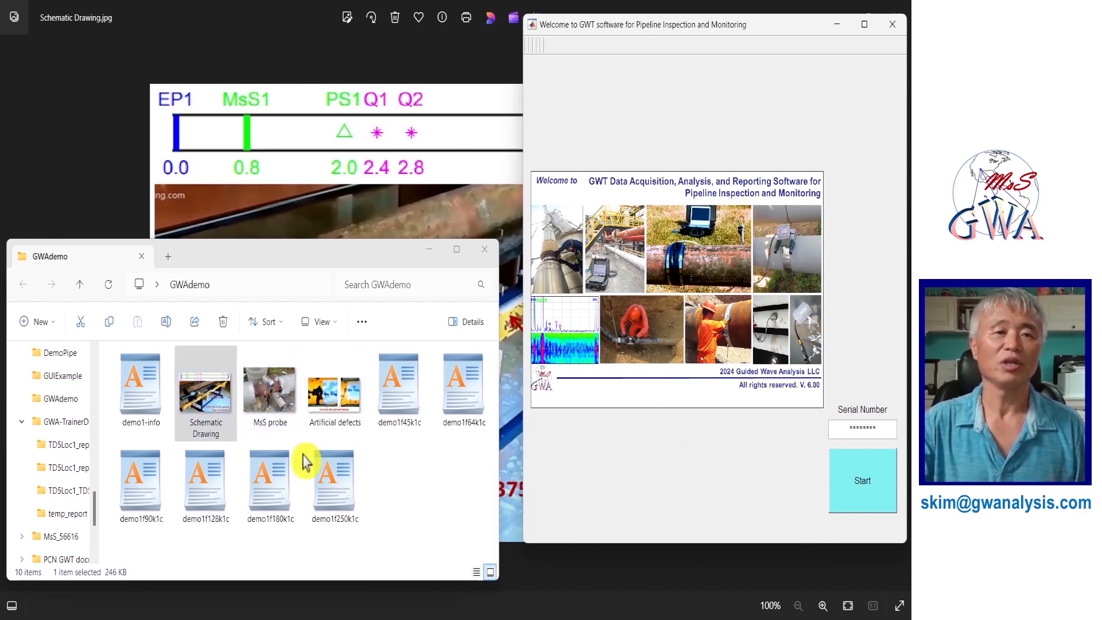
Start the GWT software and recall the demo1f128k1c data file from the GWAdemo folder
{"action": "left_click", "coordinate": [299, 82]}
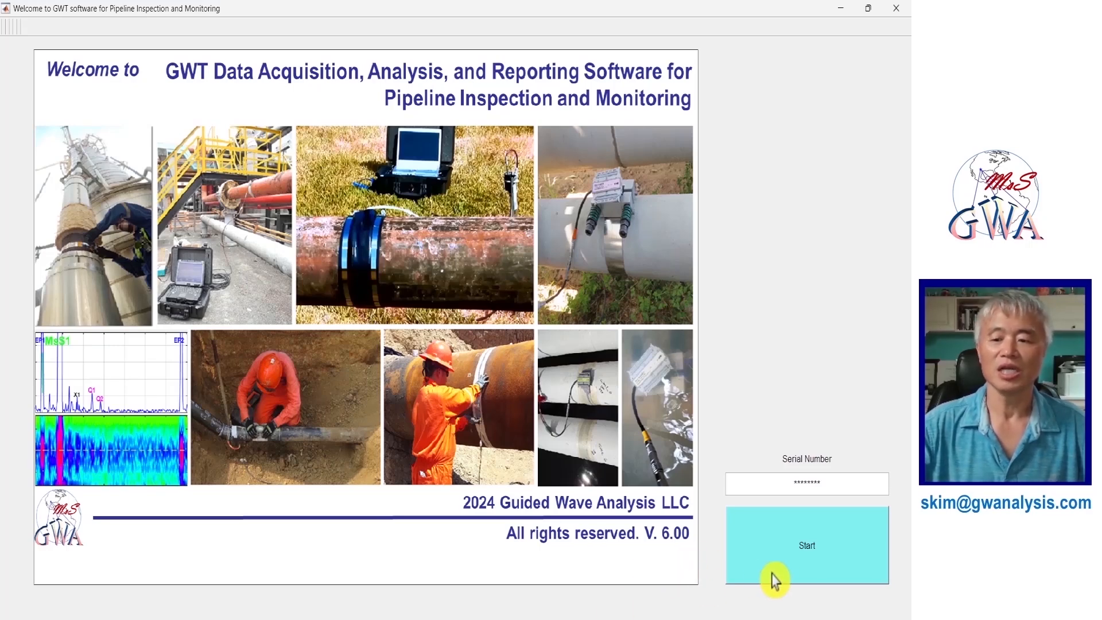
{"action": "left_click", "coordinate": [806, 567]}
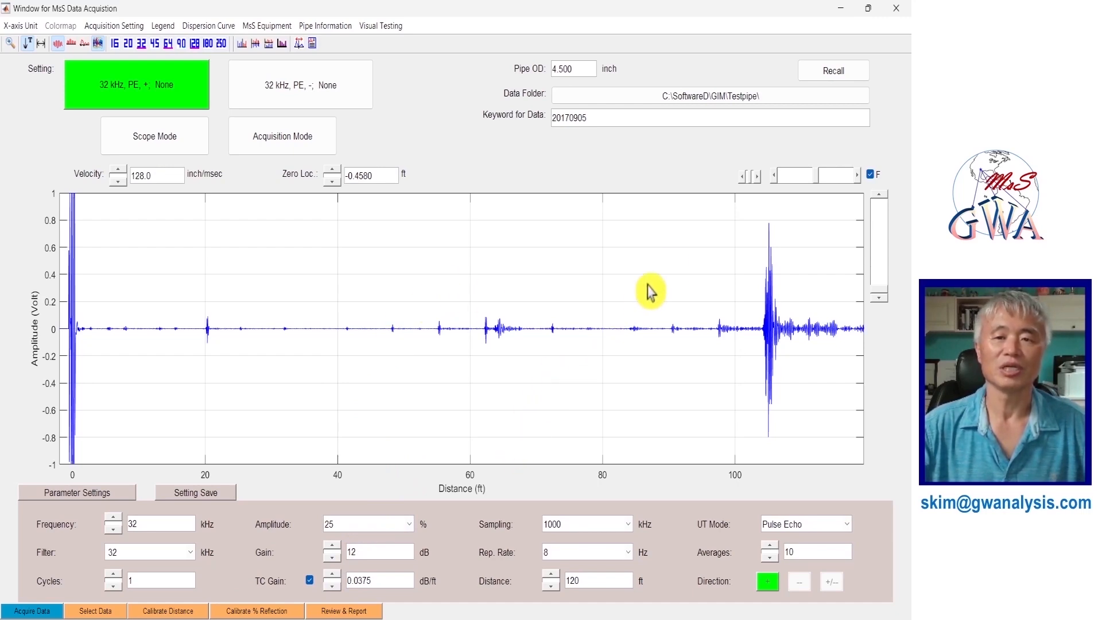
{"action": "left_click", "coordinate": [832, 80]}
{"action": "double_click", "coordinate": [147, 222]}
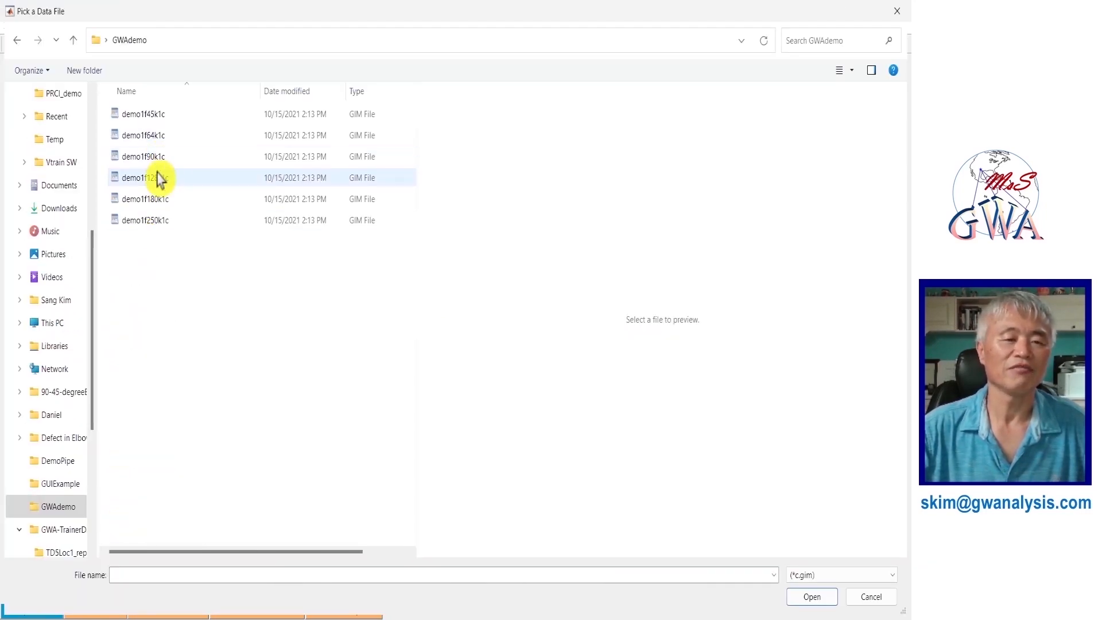
{"action": "double_click", "coordinate": [165, 180]}
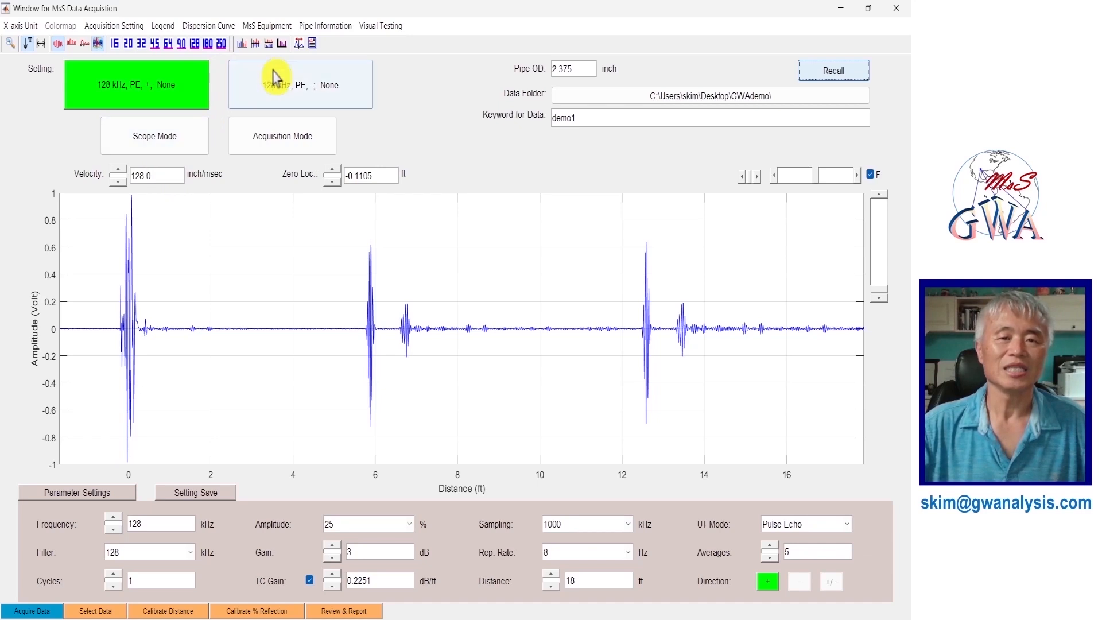
View the 128 kHz signal in the negative and positive directions, and step through the 180, 250, 45, 64 and 90 kHz data
{"action": "left_click", "coordinate": [267, 90]}
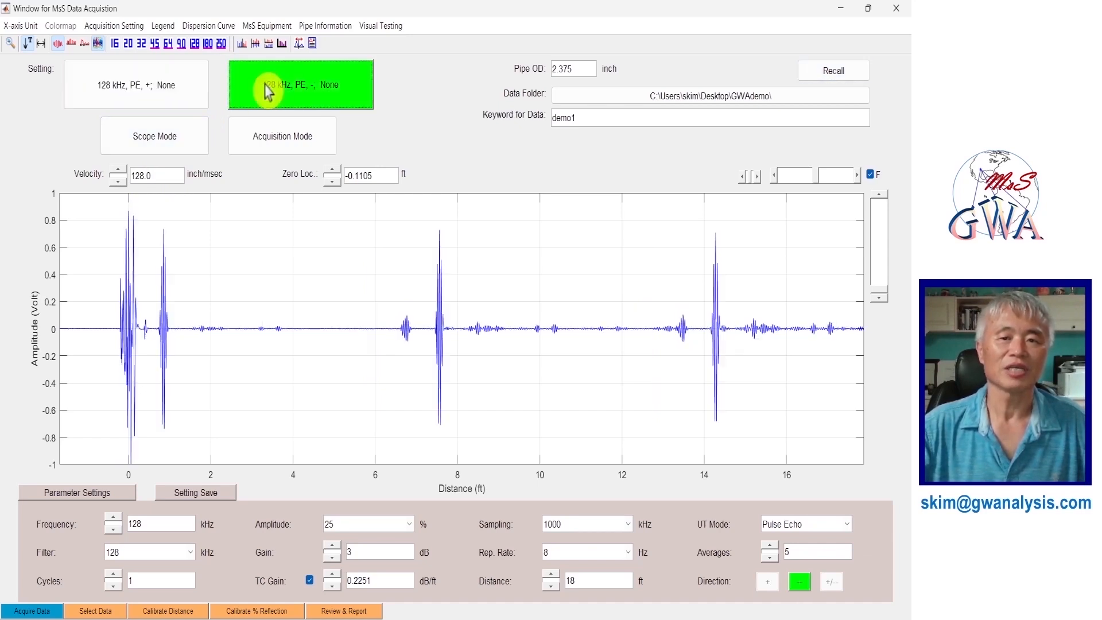
{"action": "left_click", "coordinate": [172, 95]}
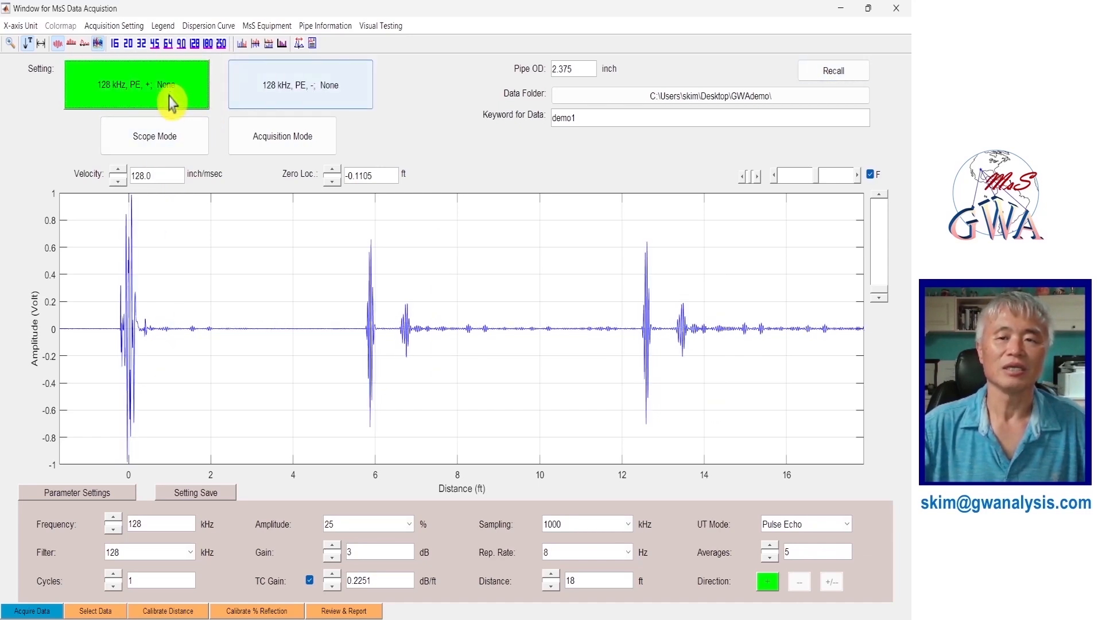
{"action": "left_click", "coordinate": [207, 44]}
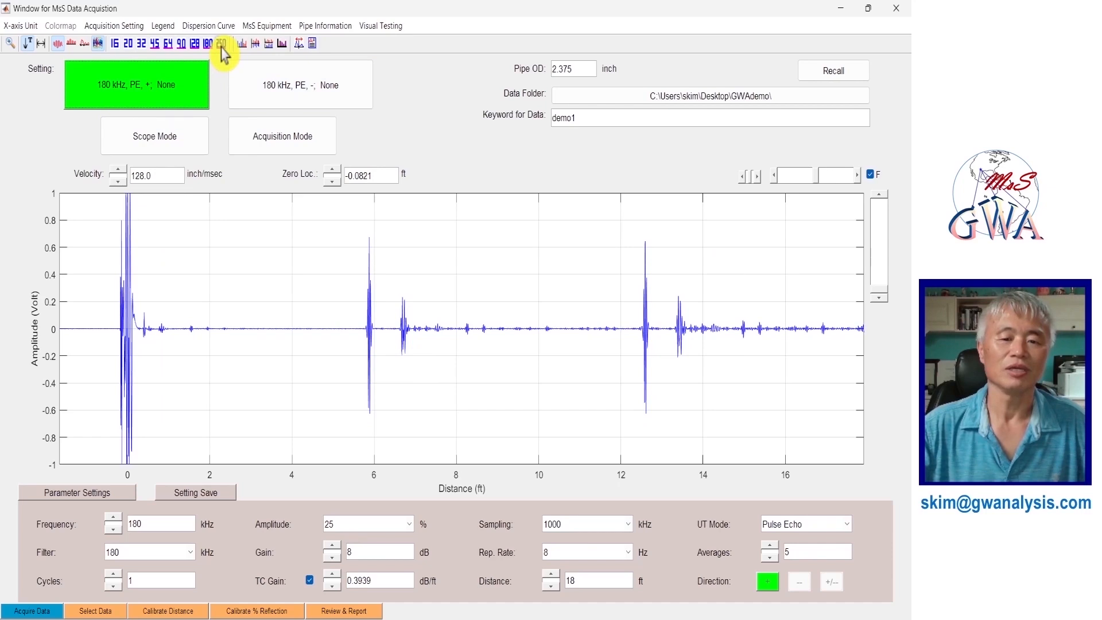
{"action": "left_click", "coordinate": [221, 44]}
{"action": "left_click", "coordinate": [154, 45]}
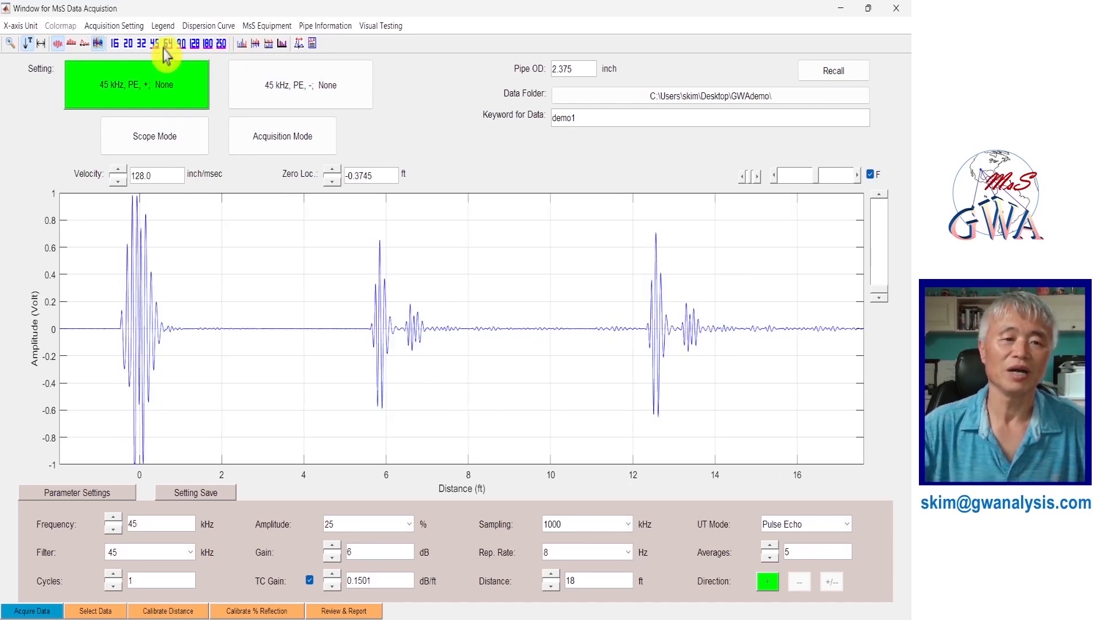
{"action": "left_click", "coordinate": [167, 44]}
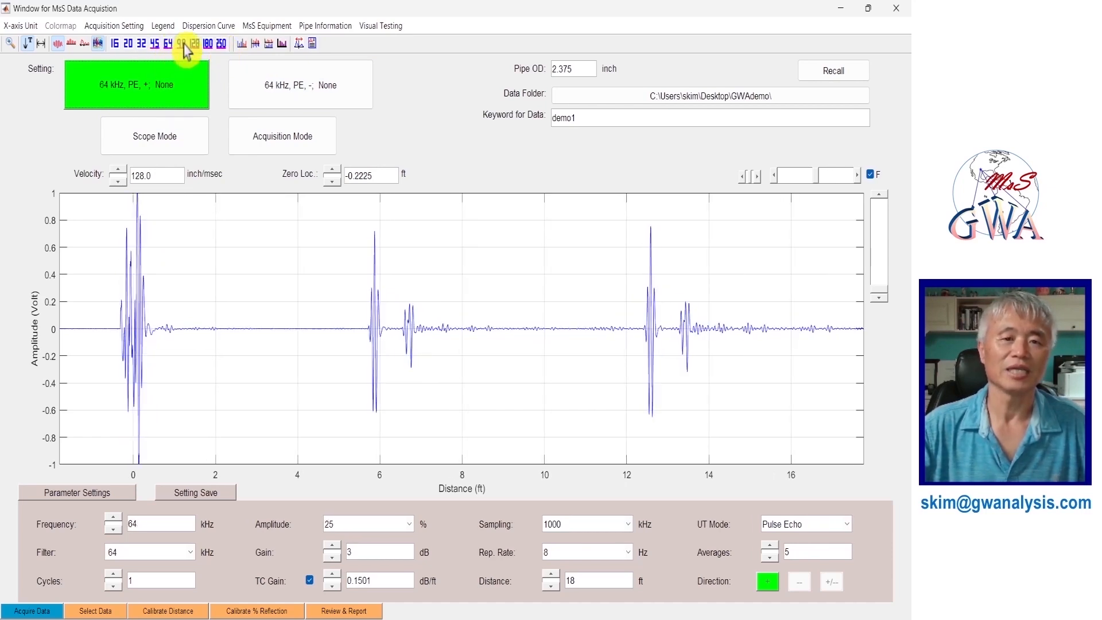
{"action": "left_click", "coordinate": [182, 45]}
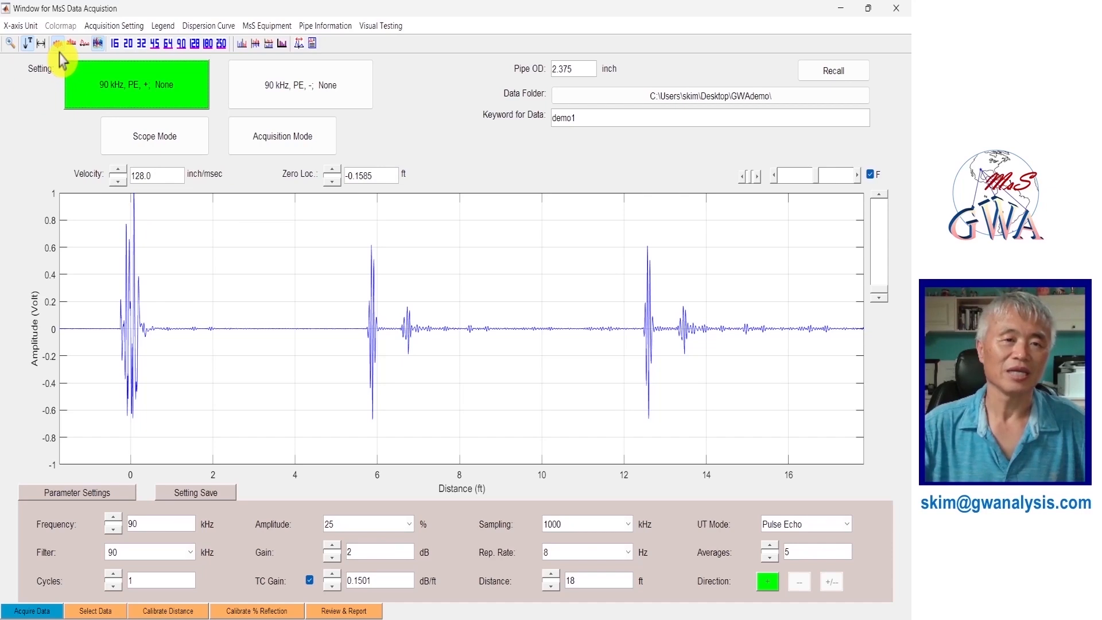
Display the 90 kHz signal as a rectified plot, a video plot and a spectrogram
{"action": "left_click", "coordinate": [71, 44]}
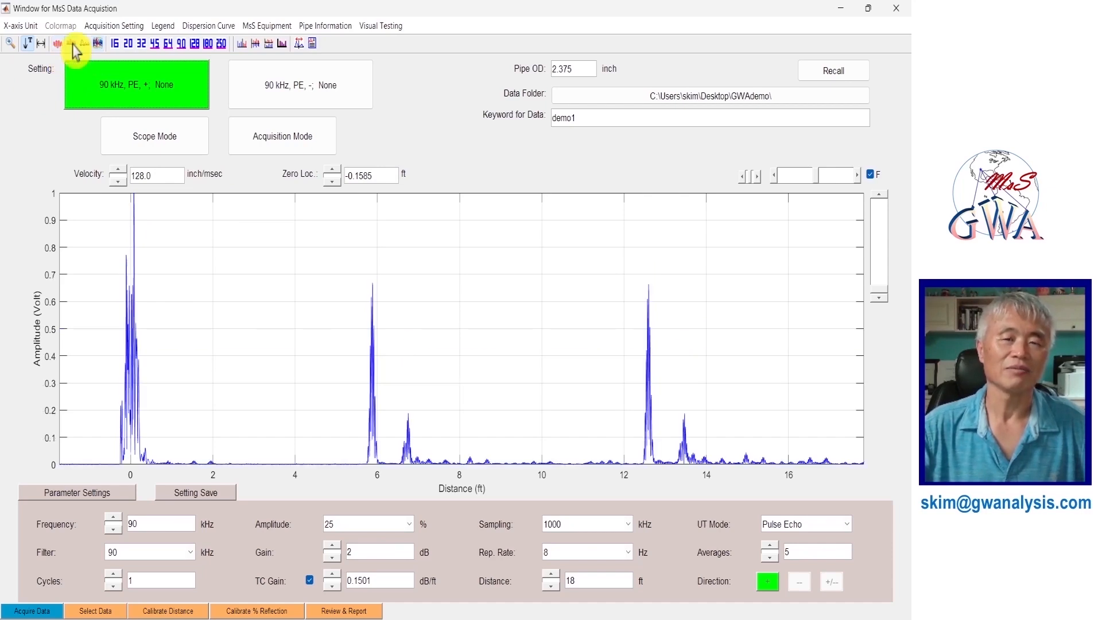
{"action": "left_click", "coordinate": [84, 44]}
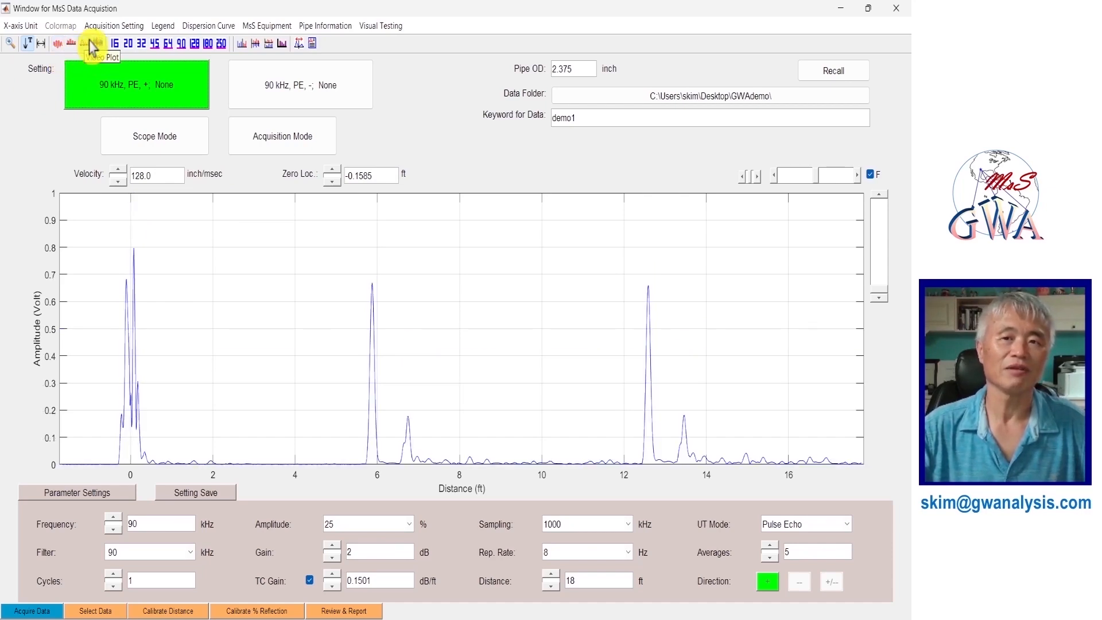
{"action": "left_click", "coordinate": [98, 45]}
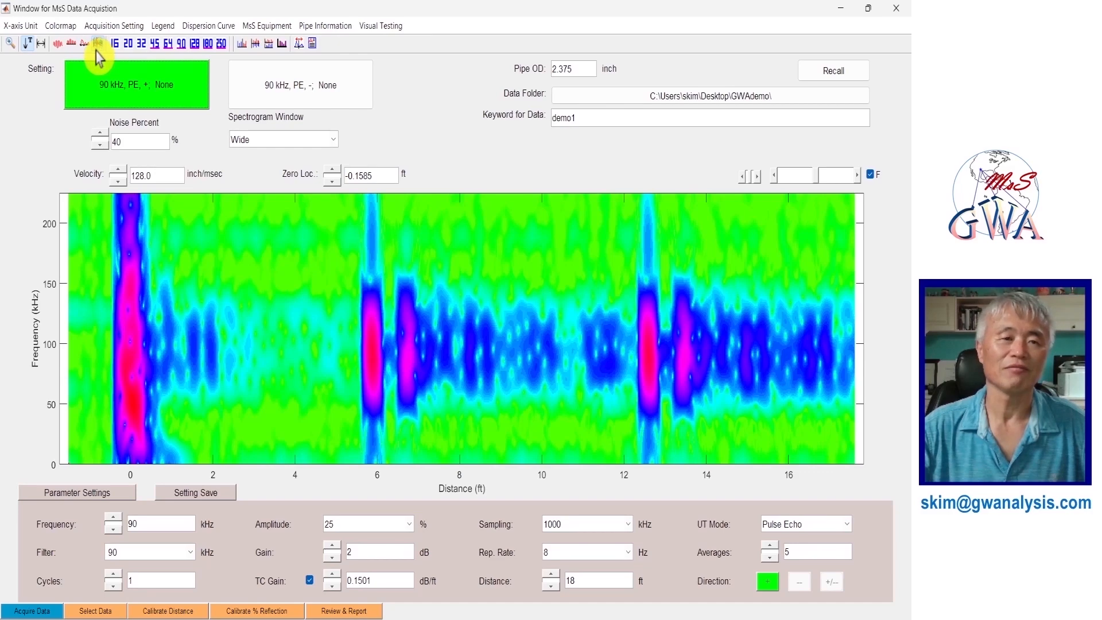
Compare the positive- and negative-direction 90 kHz data in each combined plot layout, and return to the single-direction RF waveform
{"action": "left_click", "coordinate": [245, 50]}
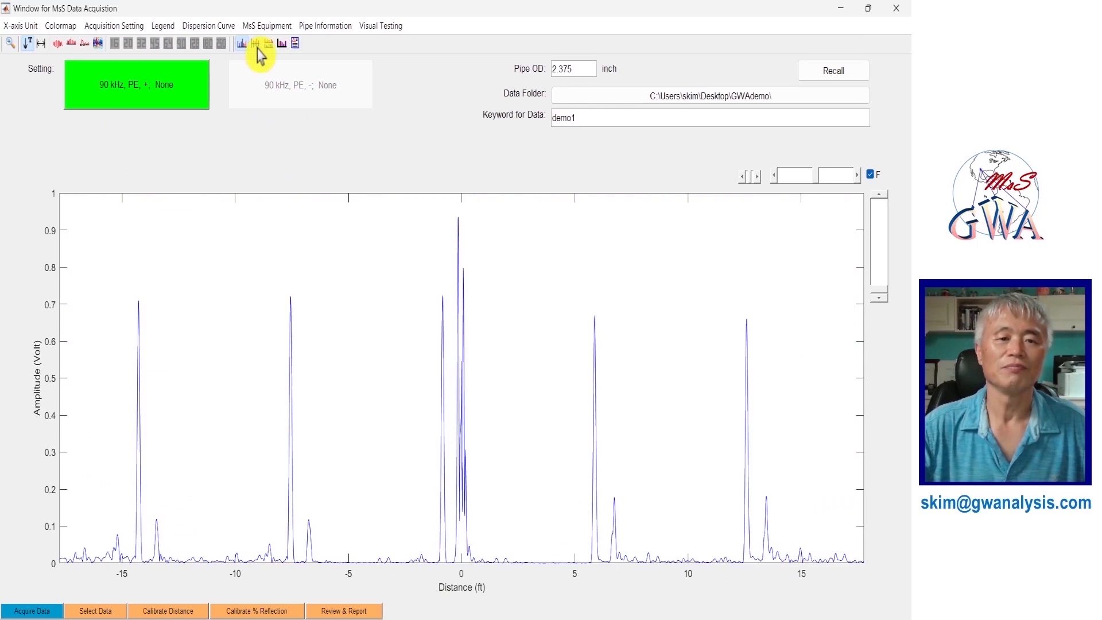
{"action": "left_click", "coordinate": [257, 47]}
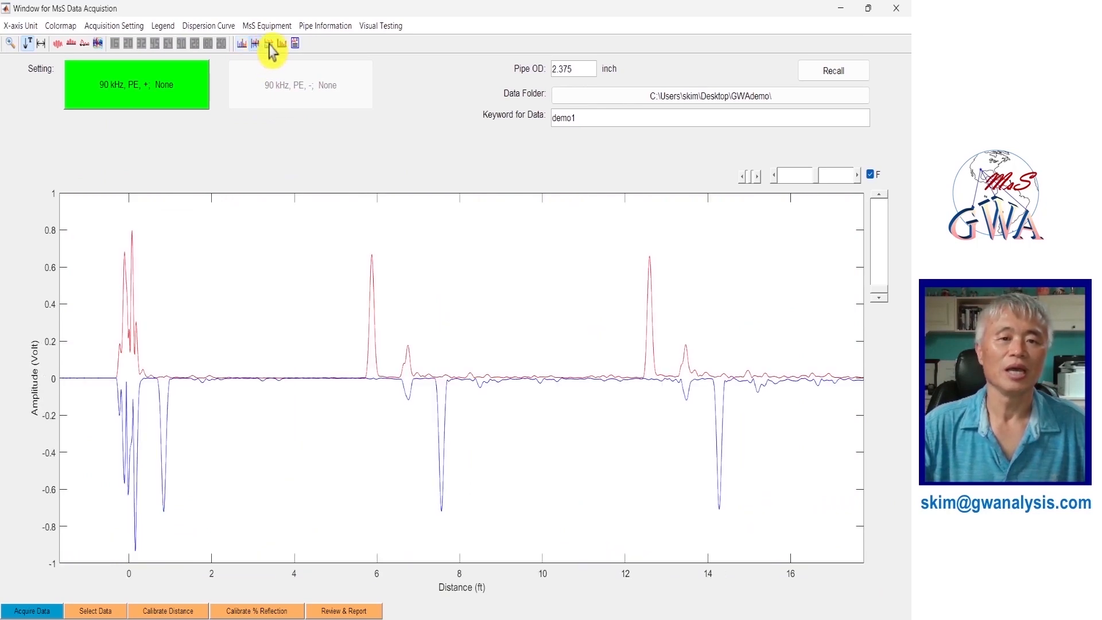
{"action": "left_click", "coordinate": [270, 46]}
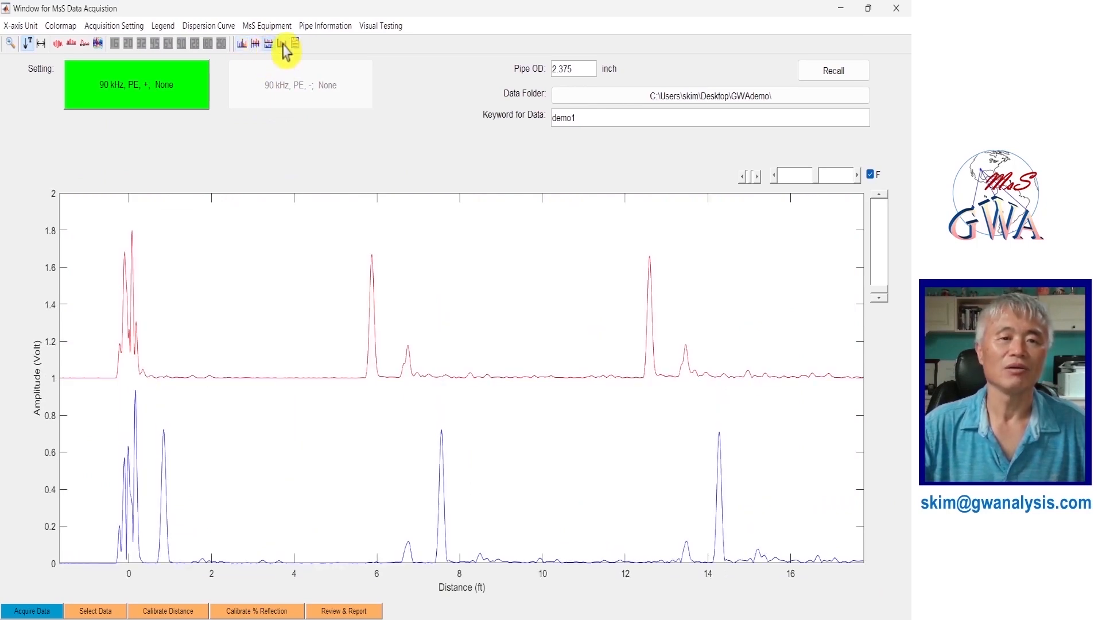
{"action": "left_click", "coordinate": [283, 44]}
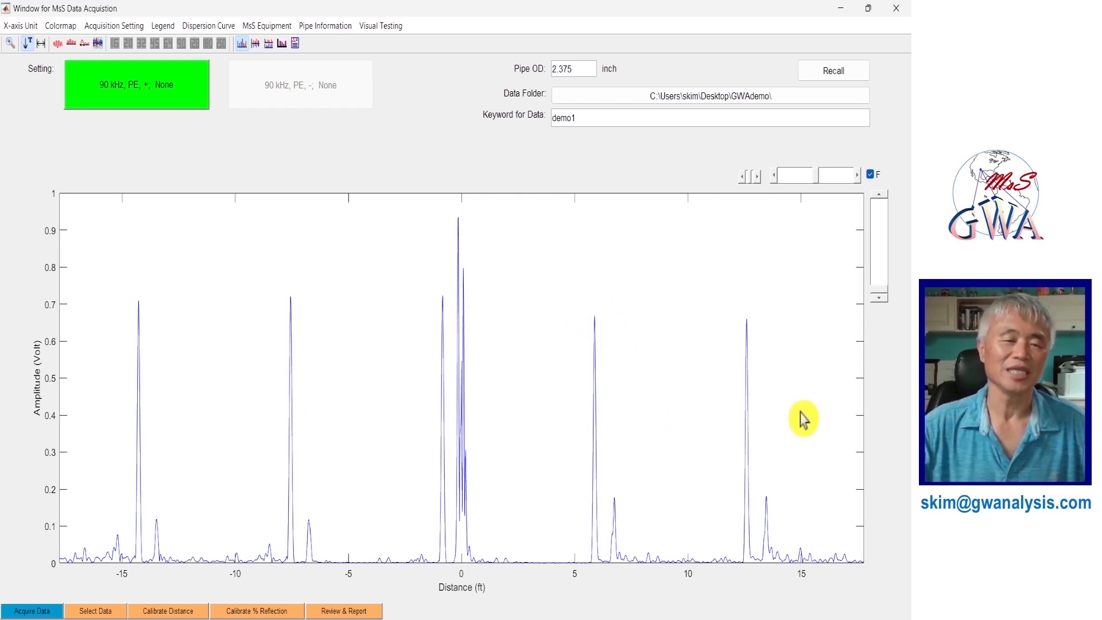
{"action": "left_click", "coordinate": [57, 43]}
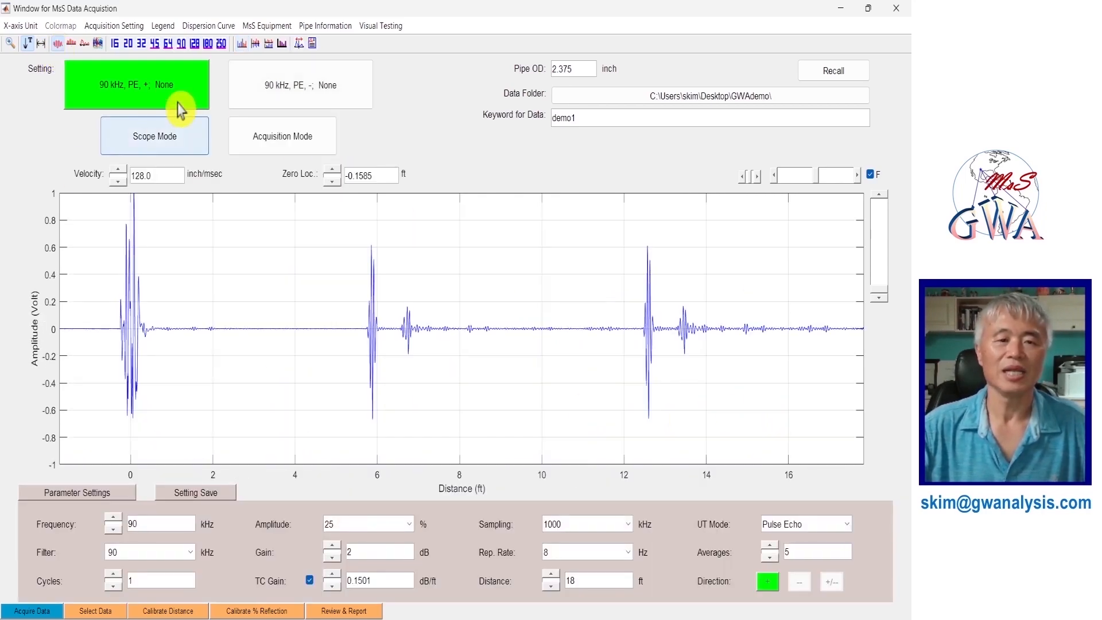
Open the pipe information form and try Coated as the pipe condition
{"action": "left_click", "coordinate": [335, 26]}
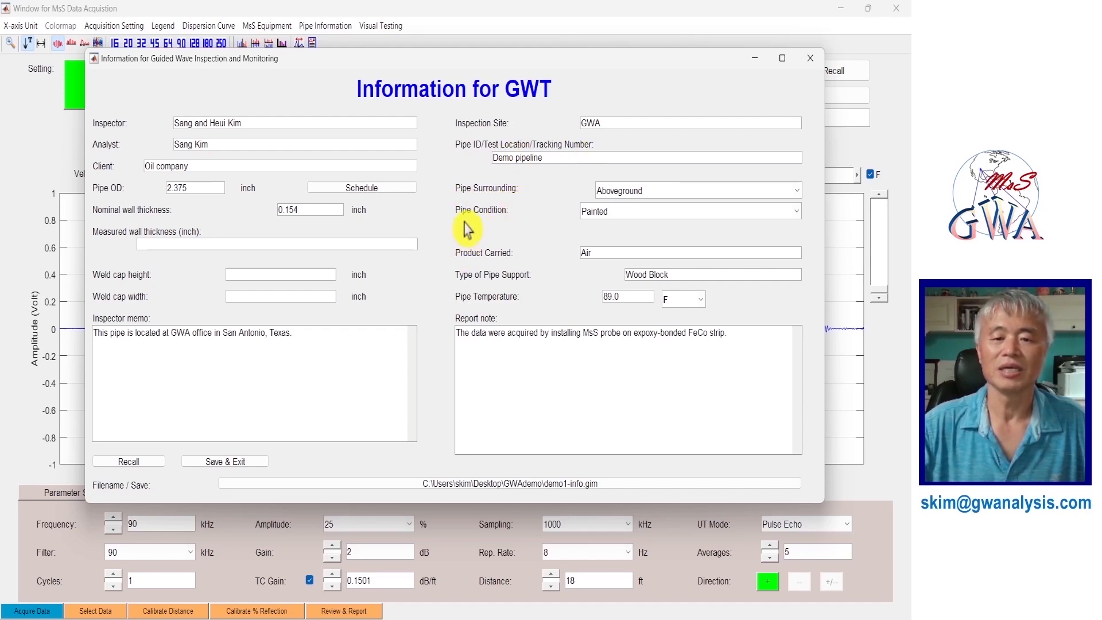
{"action": "left_click", "coordinate": [628, 212]}
{"action": "left_click", "coordinate": [591, 265]}
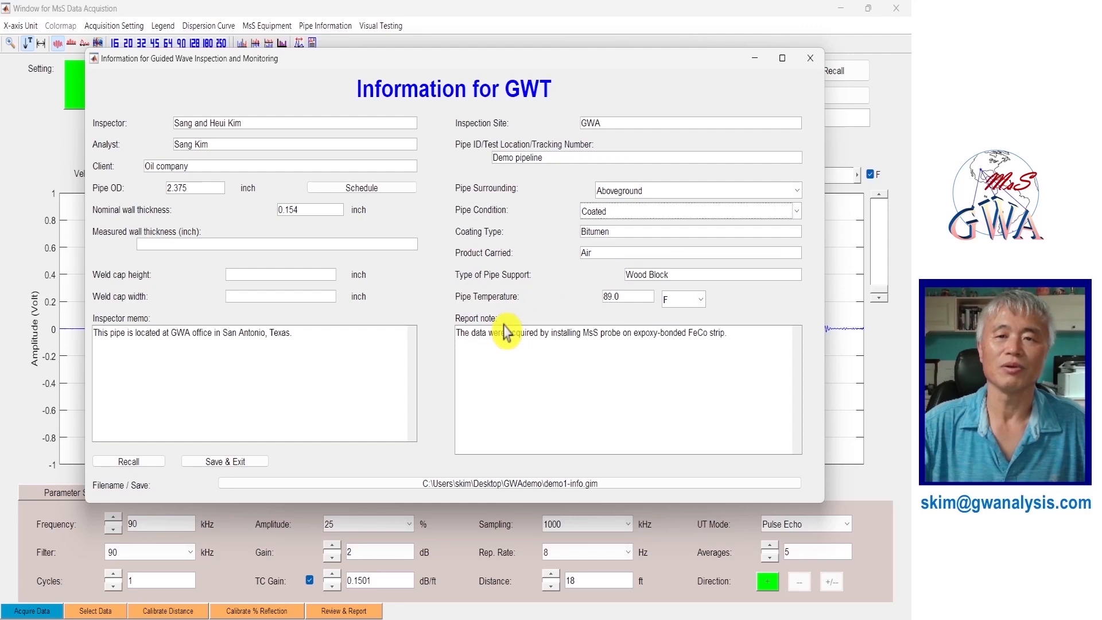
Save NPS 2 with schedule 40 as the pipe size, and save the pipe information form
{"action": "left_click", "coordinate": [377, 194]}
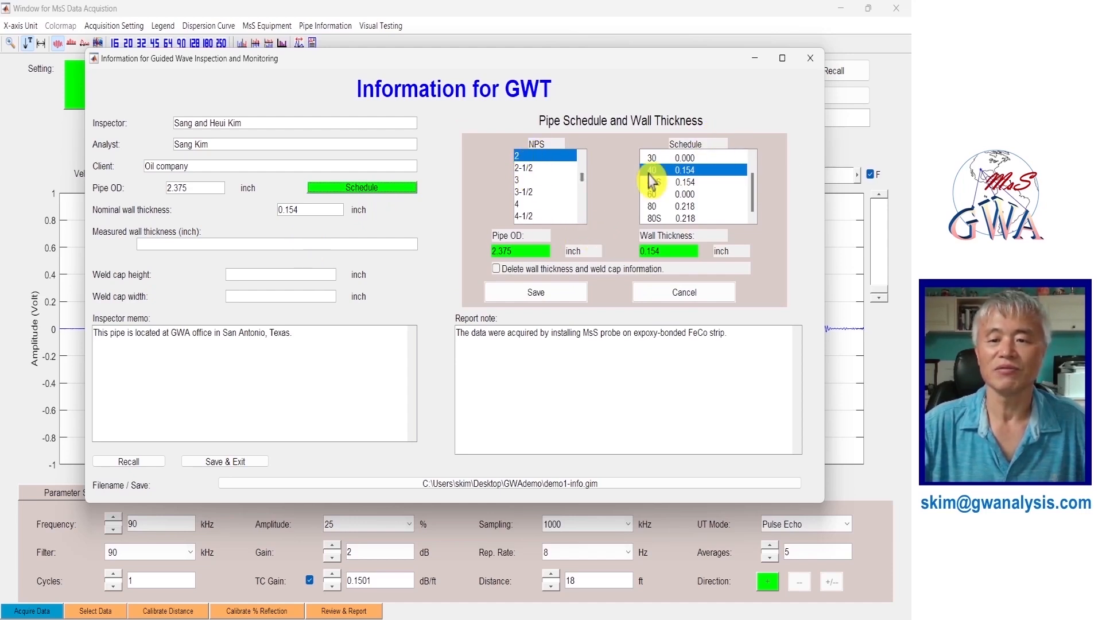
{"action": "left_click", "coordinate": [551, 291]}
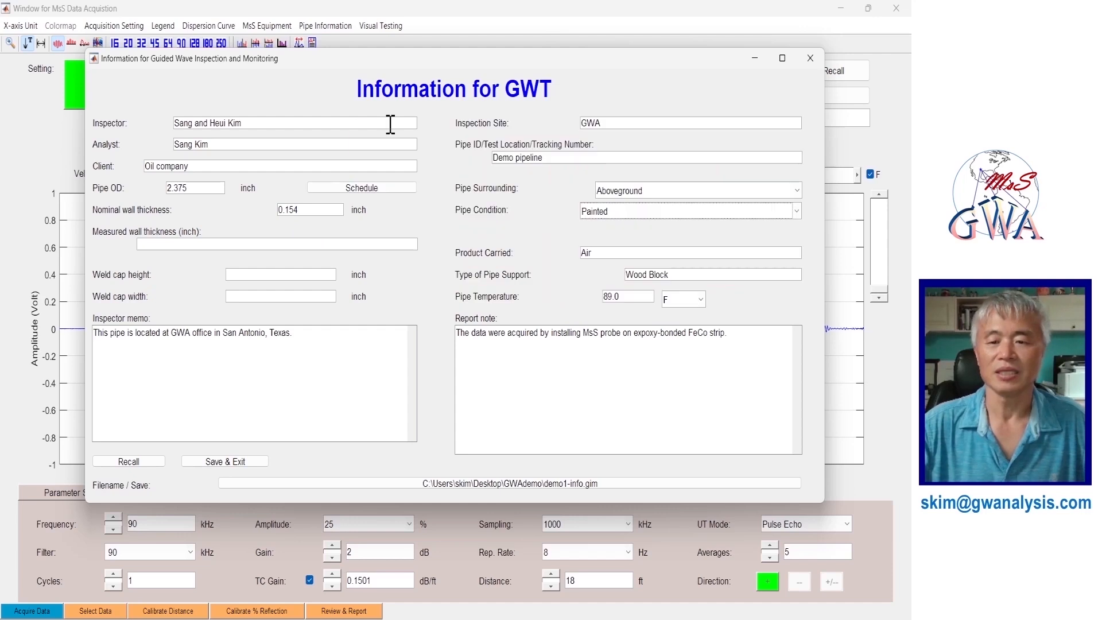
{"action": "left_click", "coordinate": [235, 466]}
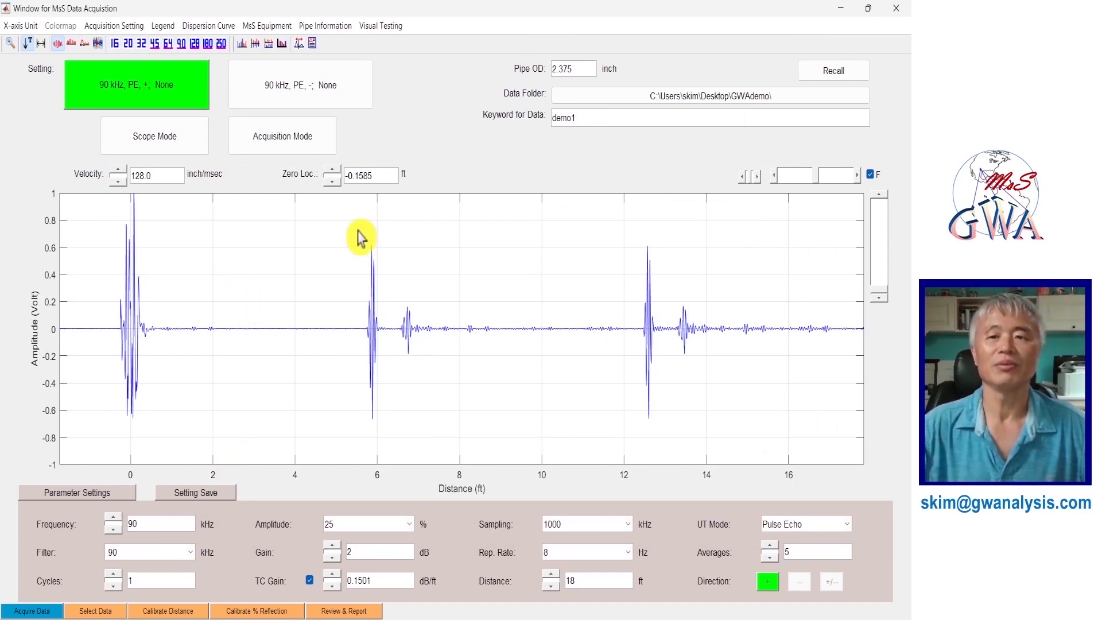
Examine the pipe's torsional-mode dispersion curve with the maximum frequency set to 1000 kHz, and close it
{"action": "left_click", "coordinate": [208, 25]}
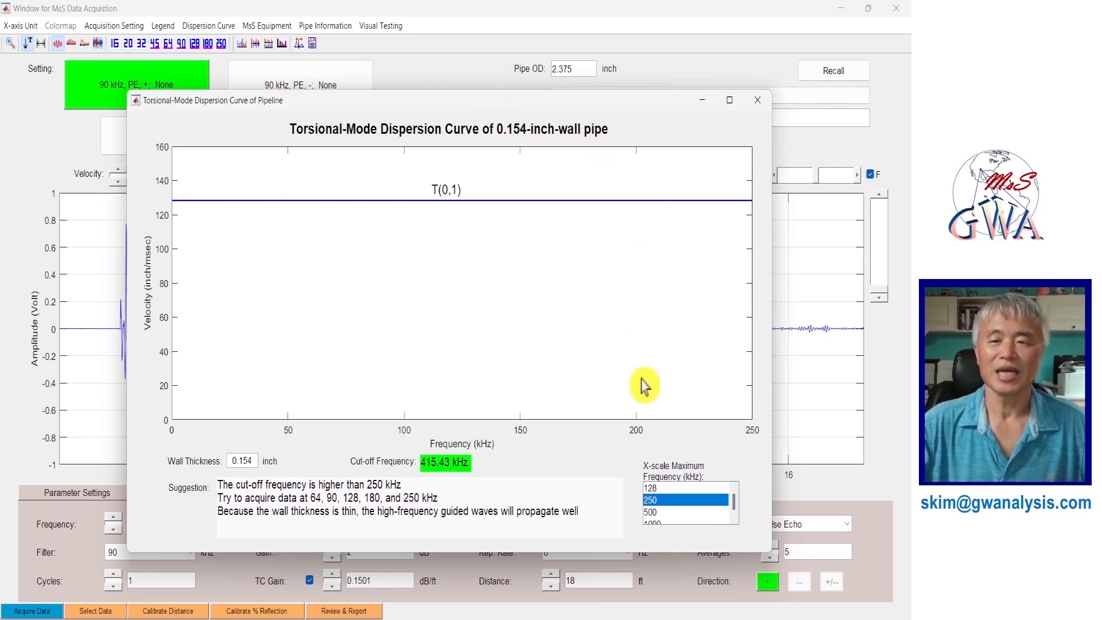
{"action": "left_click", "coordinate": [660, 521]}
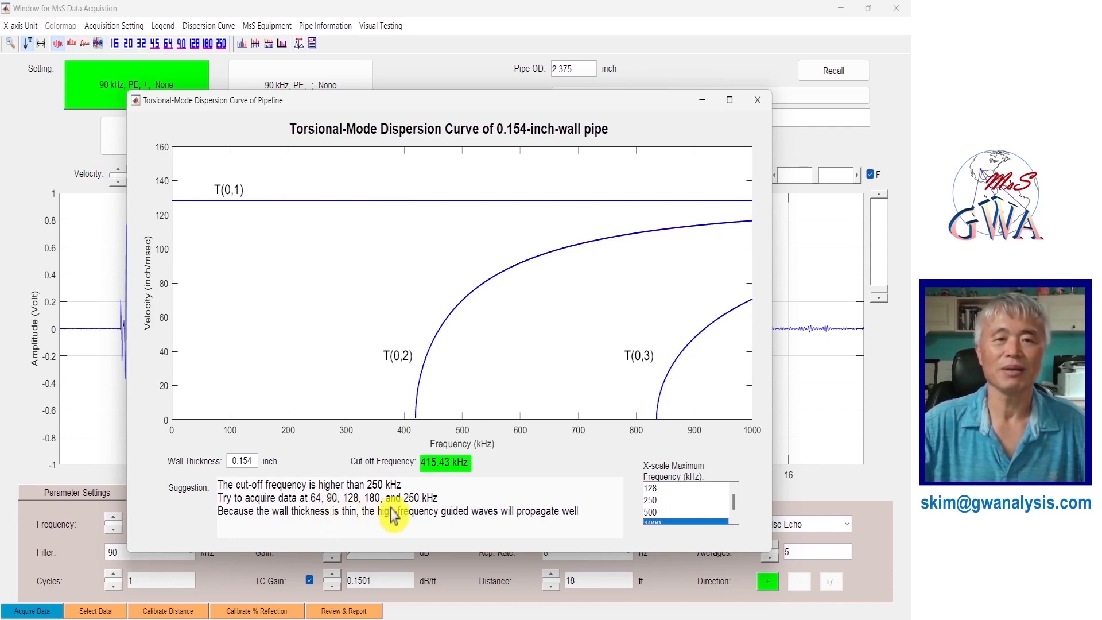
{"action": "left_click", "coordinate": [757, 104]}
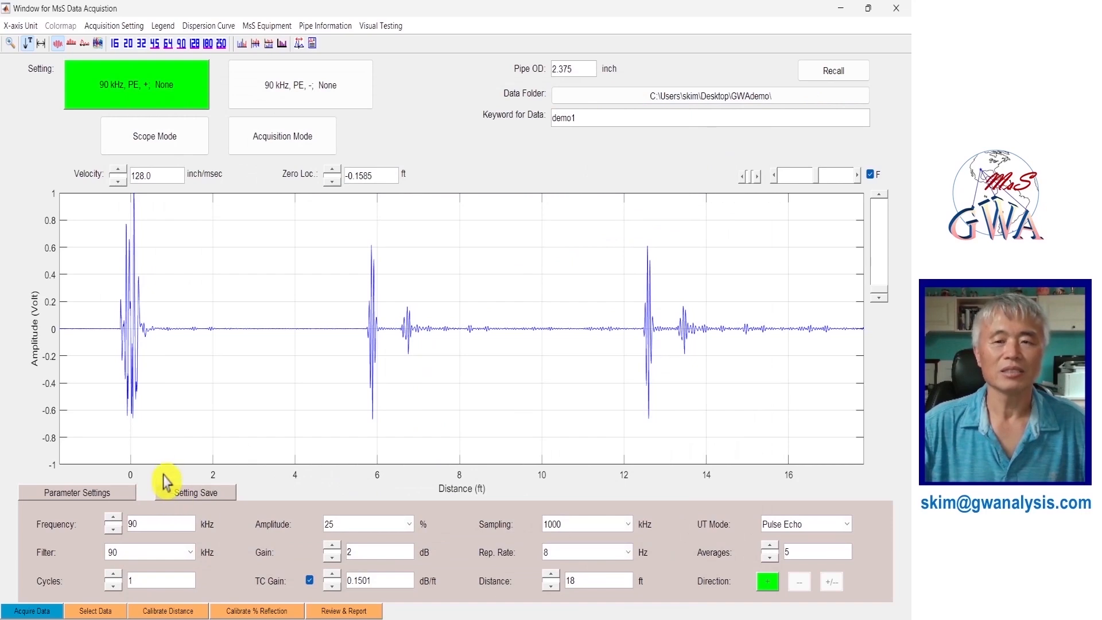
In data selection, compare Data Preview with Data for Analysis and set the data control to Add Video Data
{"action": "left_click", "coordinate": [107, 610]}
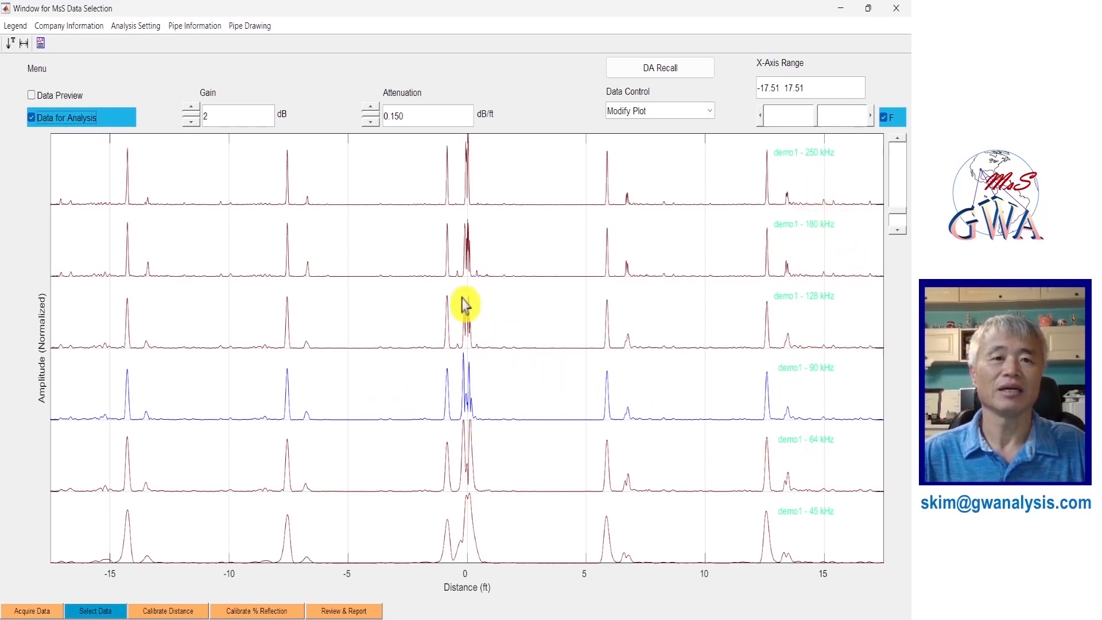
{"action": "left_click", "coordinate": [63, 96]}
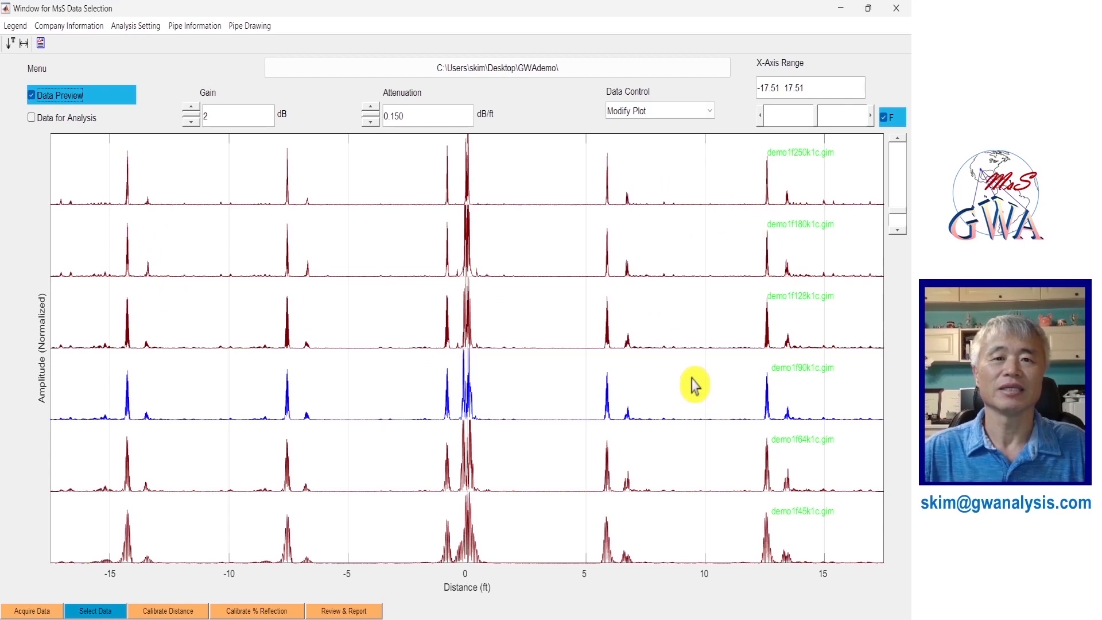
{"action": "left_click", "coordinate": [73, 119]}
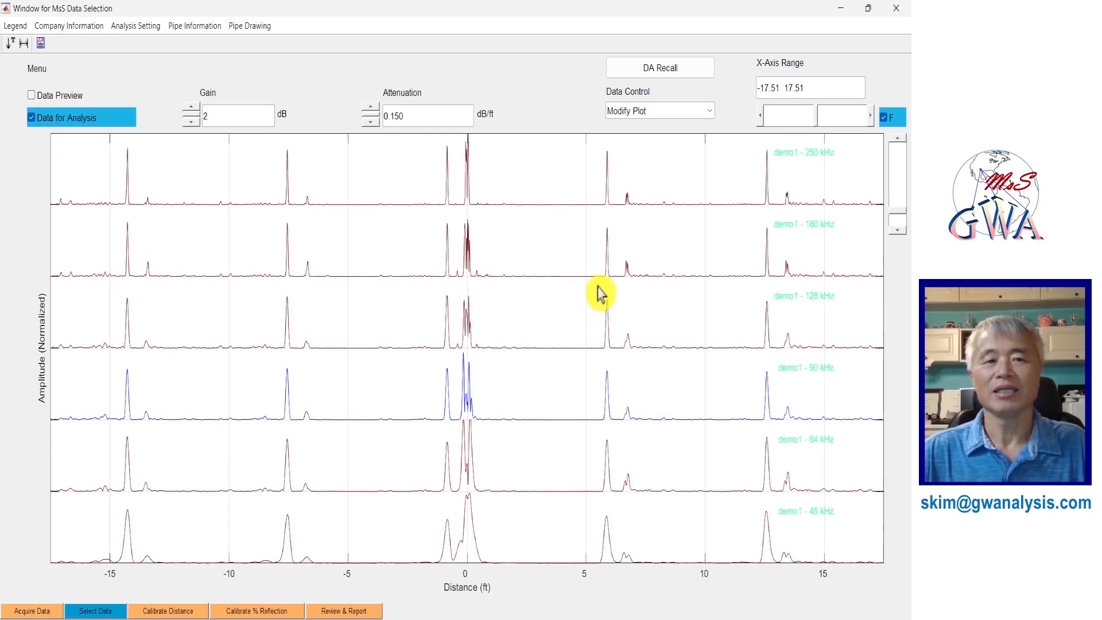
{"action": "left_click", "coordinate": [656, 112]}
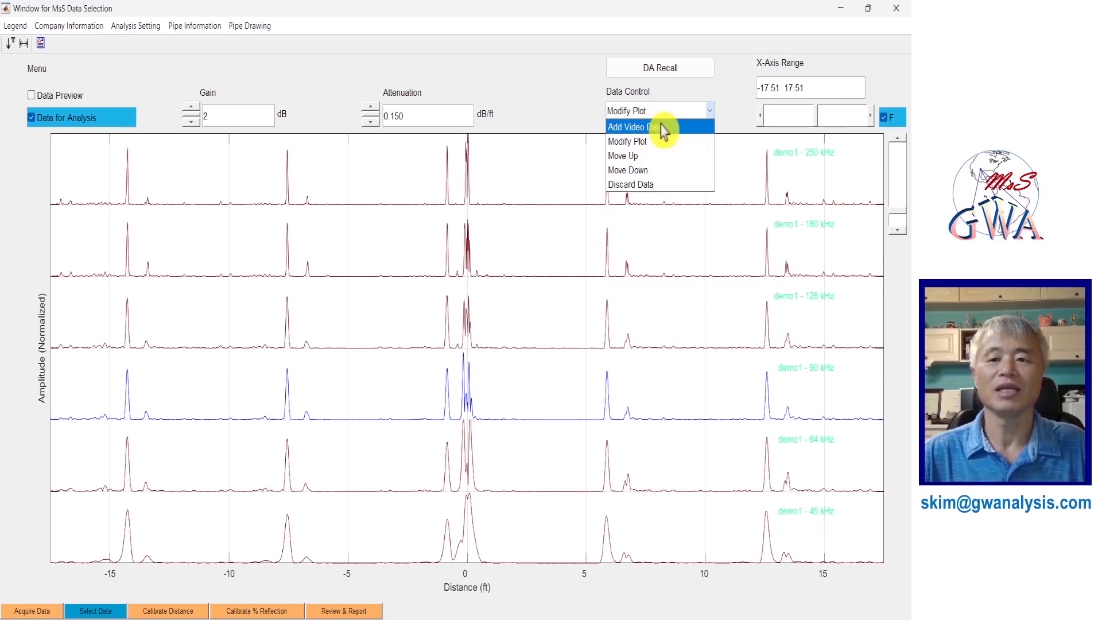
{"action": "left_click", "coordinate": [663, 127]}
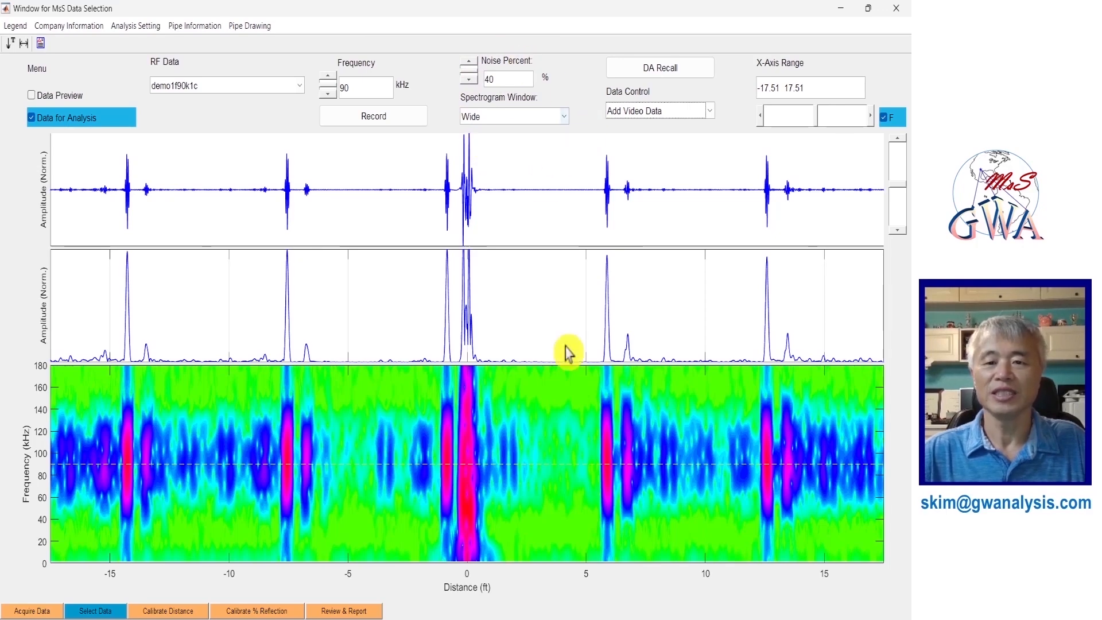
Try a noise percent of 0 for the 90 kHz spectrogram and restore it to 40
{"action": "double_click", "coordinate": [485, 79]}
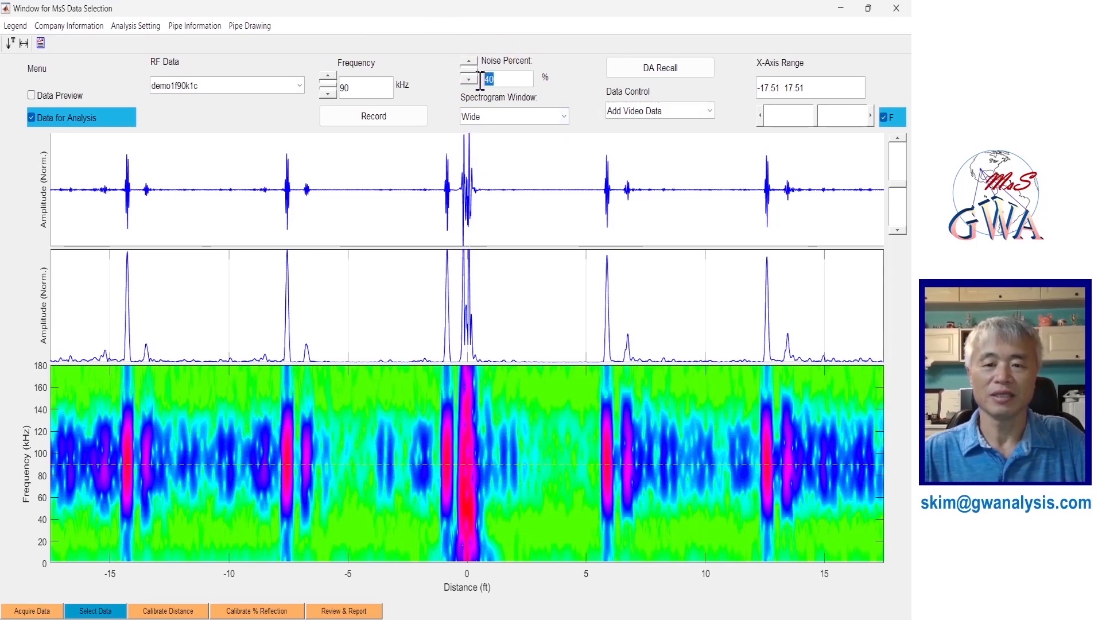
{"action": "type", "text": "0"}
{"action": "left_click", "coordinate": [621, 73]}
{"action": "double_click", "coordinate": [487, 78]}
{"action": "type", "text": "40"}
{"action": "left_click", "coordinate": [646, 66]}
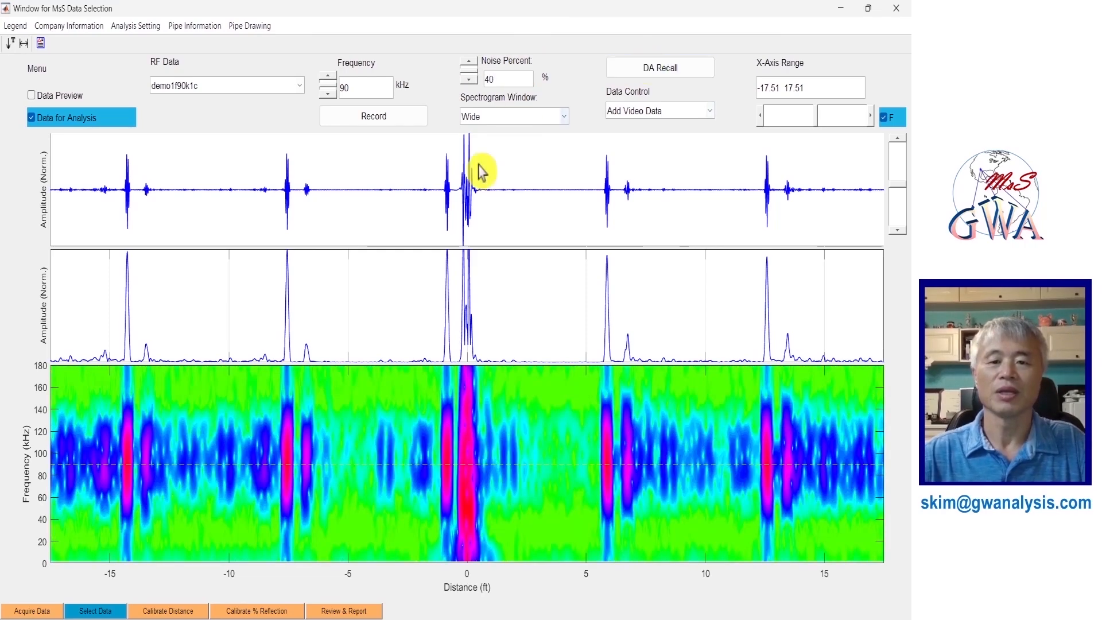
Set the spectrogram window of the 90 kHz data to Very narrow
{"action": "left_click", "coordinate": [562, 116]}
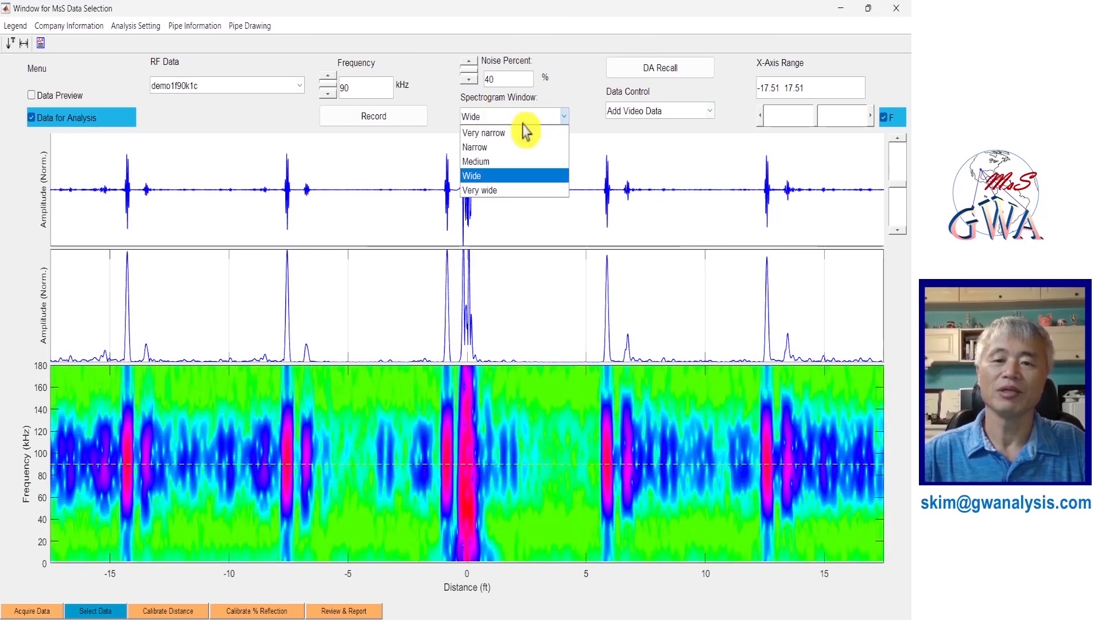
{"action": "left_click", "coordinate": [501, 132]}
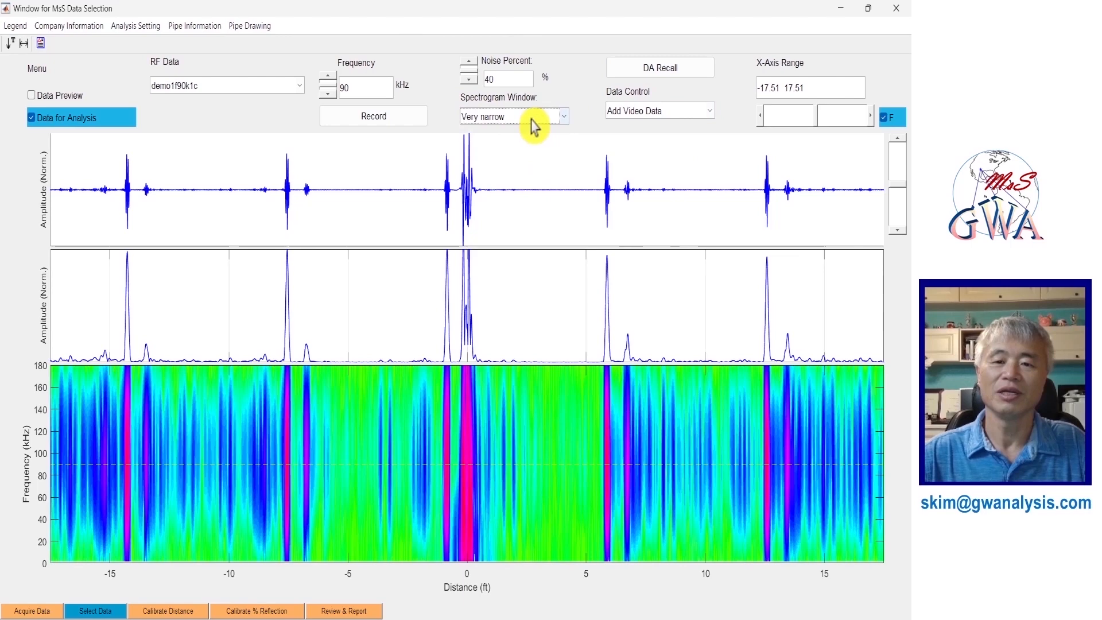
Set the spectrogram window of the 90 kHz data to Narrow
{"action": "left_click", "coordinate": [530, 120]}
{"action": "left_click", "coordinate": [483, 191]}
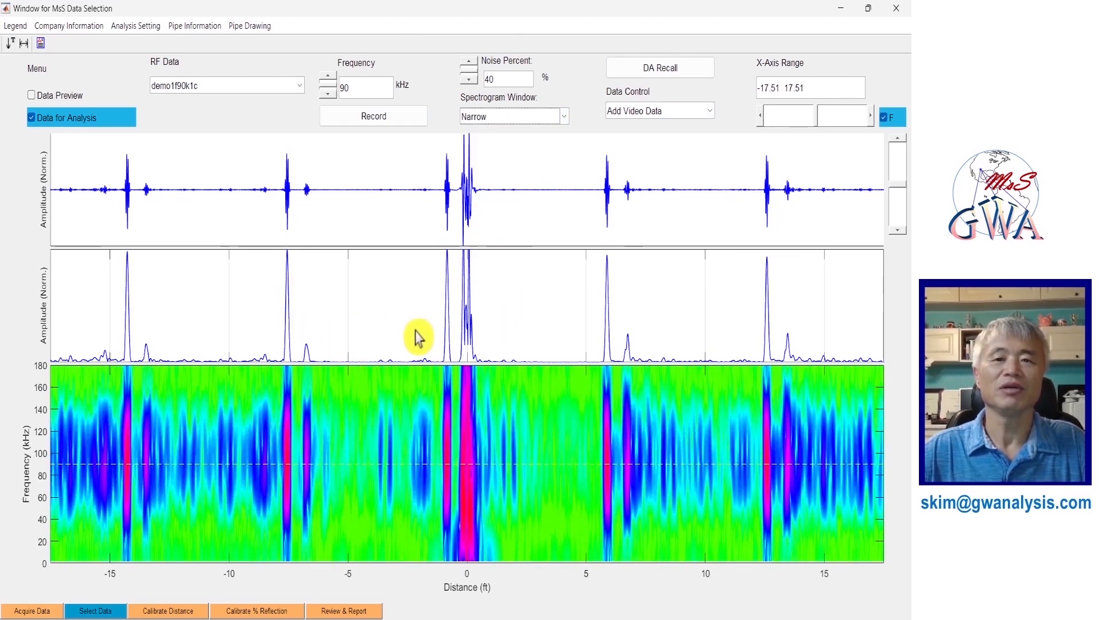
Record the demo1f90k1c data at a frequency of 80 kHz, and discard the added 80 kHz trace from the analysis data
{"action": "left_click", "coordinate": [367, 85]}
{"action": "key", "text": "BackSpace"}
{"action": "key", "text": "BackSpace"}
{"action": "type", "text": "80"}
{"action": "key", "text": "Return"}
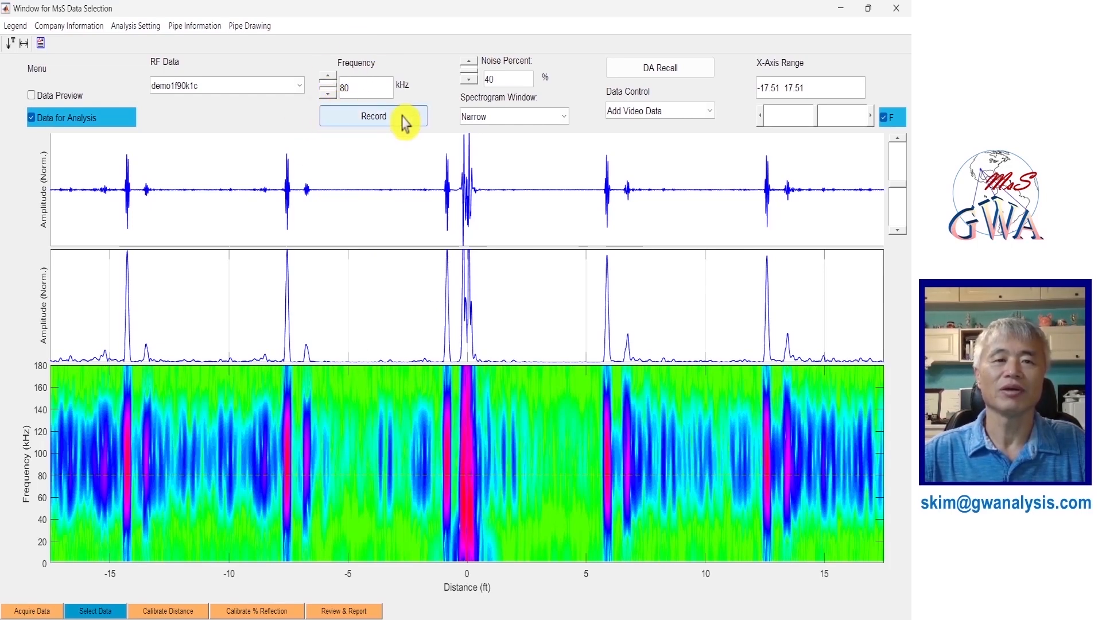
{"action": "left_click", "coordinate": [354, 119]}
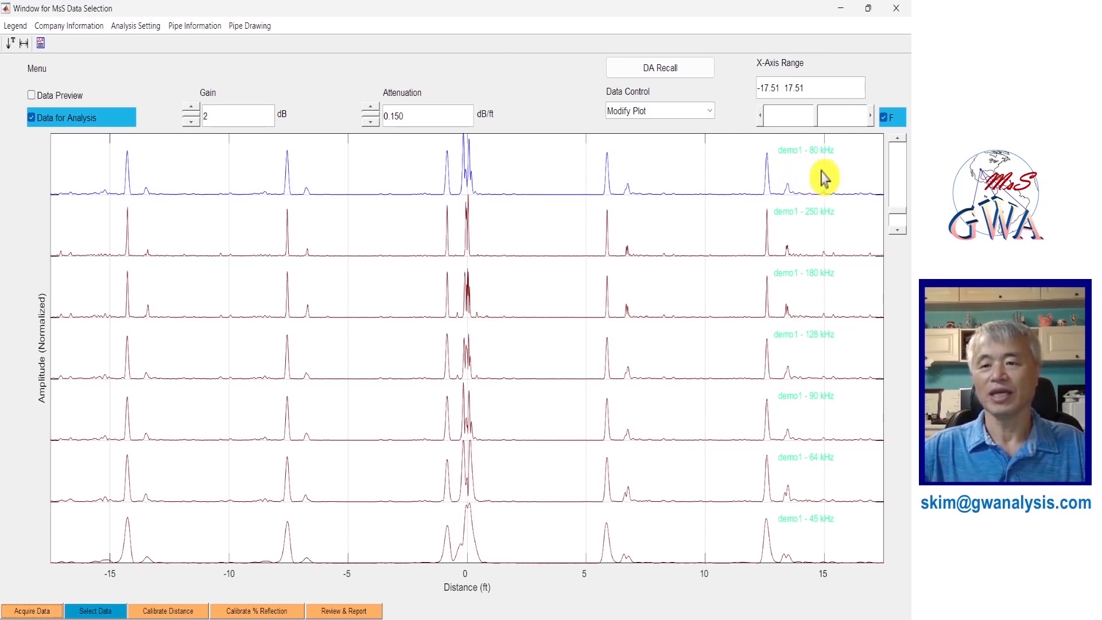
{"action": "left_click", "coordinate": [666, 112]}
{"action": "left_click", "coordinate": [646, 184]}
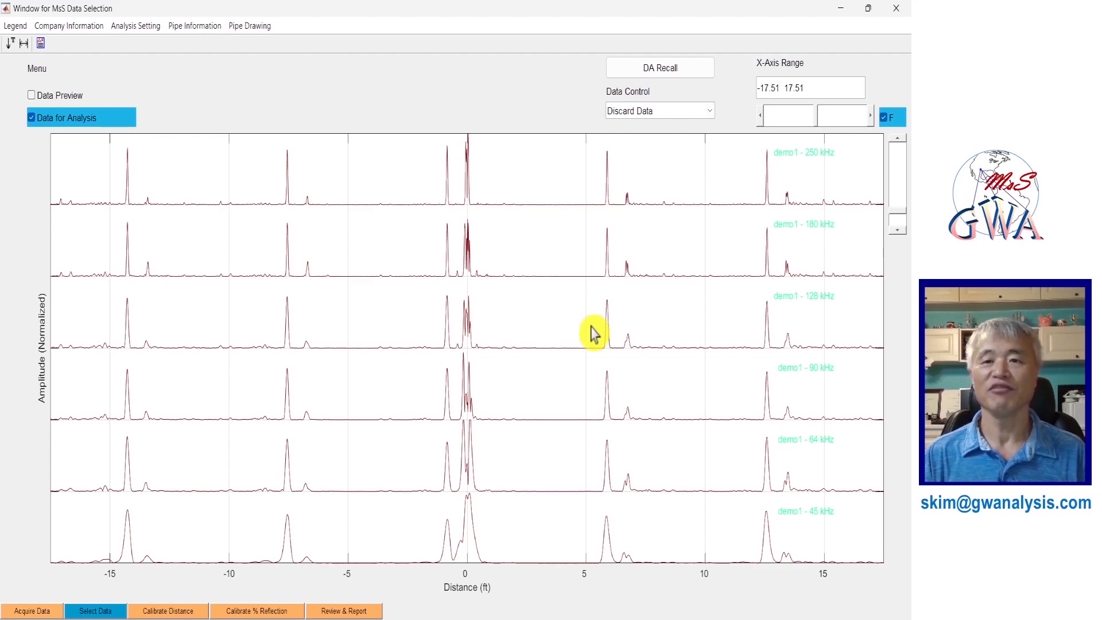
Open the pipe drawing and place end-of-pipe features at the peaks at about -0.85 ft and 5.89 ft
{"action": "left_click", "coordinate": [250, 27]}
{"action": "left_click", "coordinate": [763, 16]}
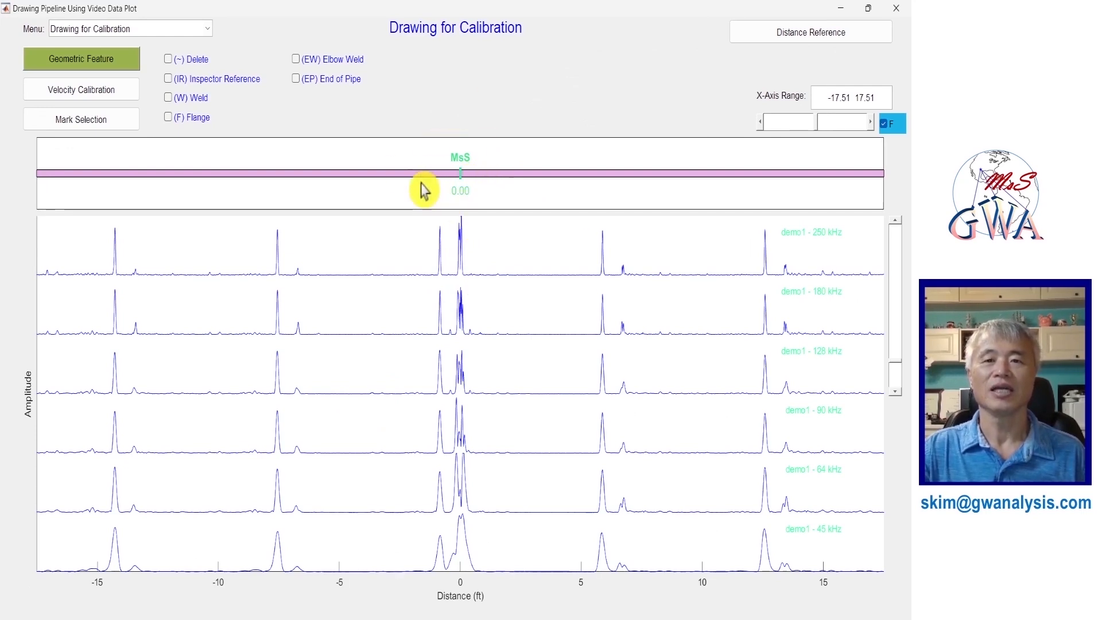
{"action": "left_click", "coordinate": [318, 87]}
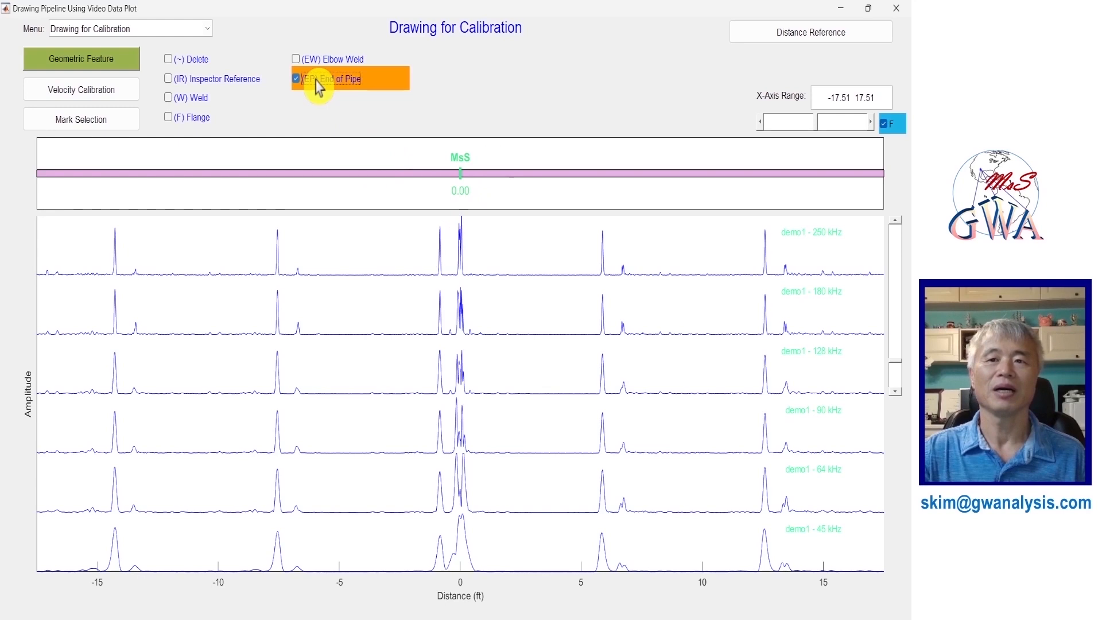
{"action": "left_click", "coordinate": [441, 261]}
{"action": "left_click", "coordinate": [602, 256]}
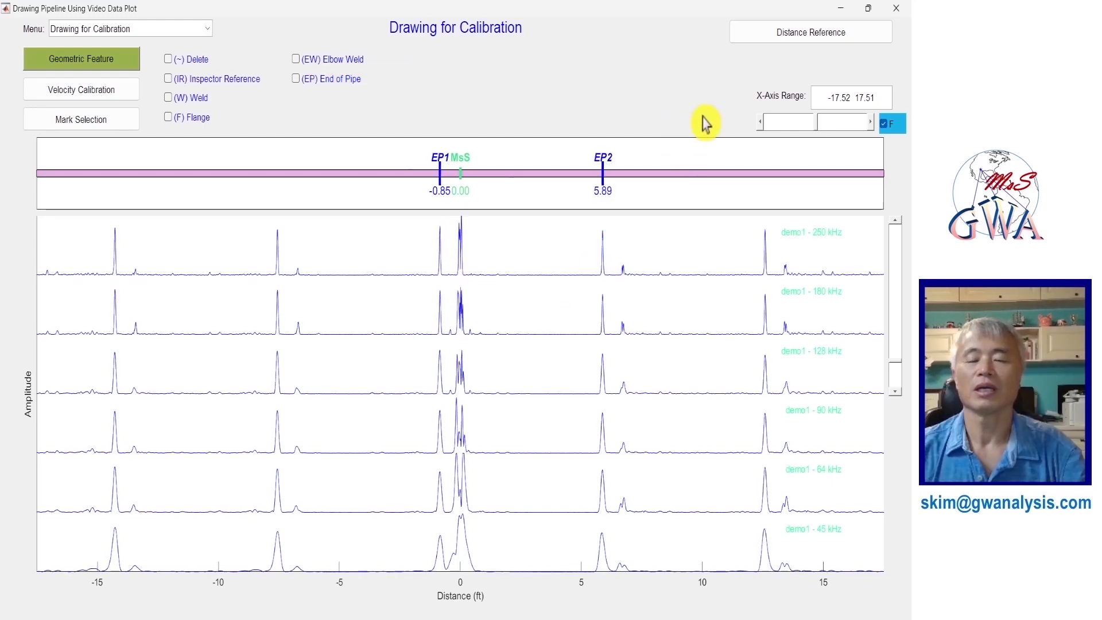
Set the pipe drawing's x-axis range to -3 to 10 ft
{"action": "left_click_drag", "start_coordinate": [855, 96], "coordinate": [828, 97]}
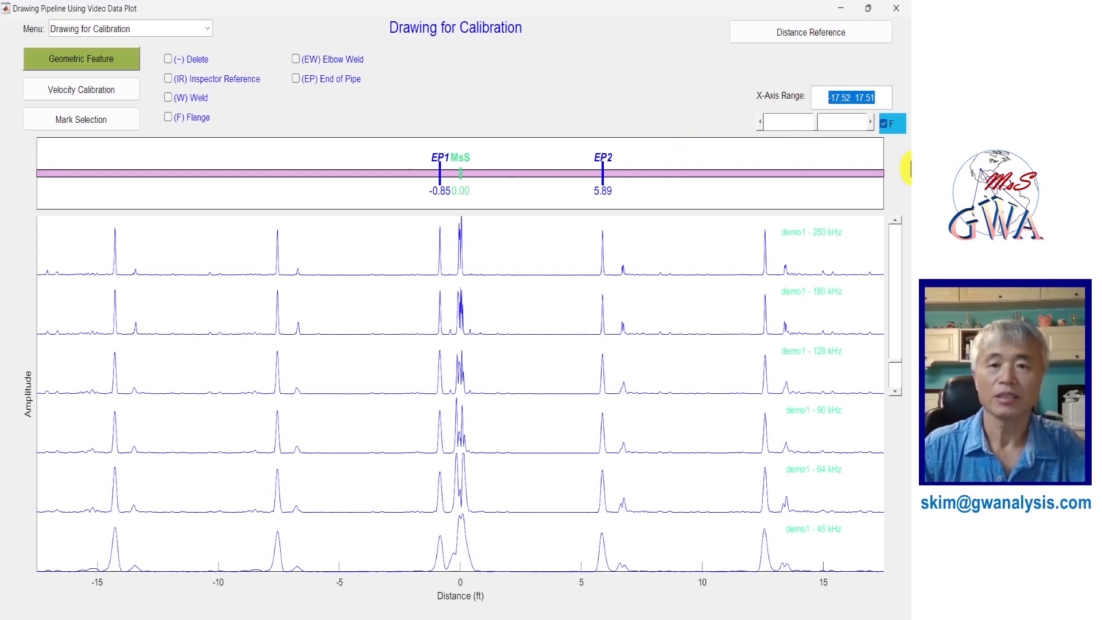
{"action": "type", "text": "-3 10"}
{"action": "key", "text": "Return"}
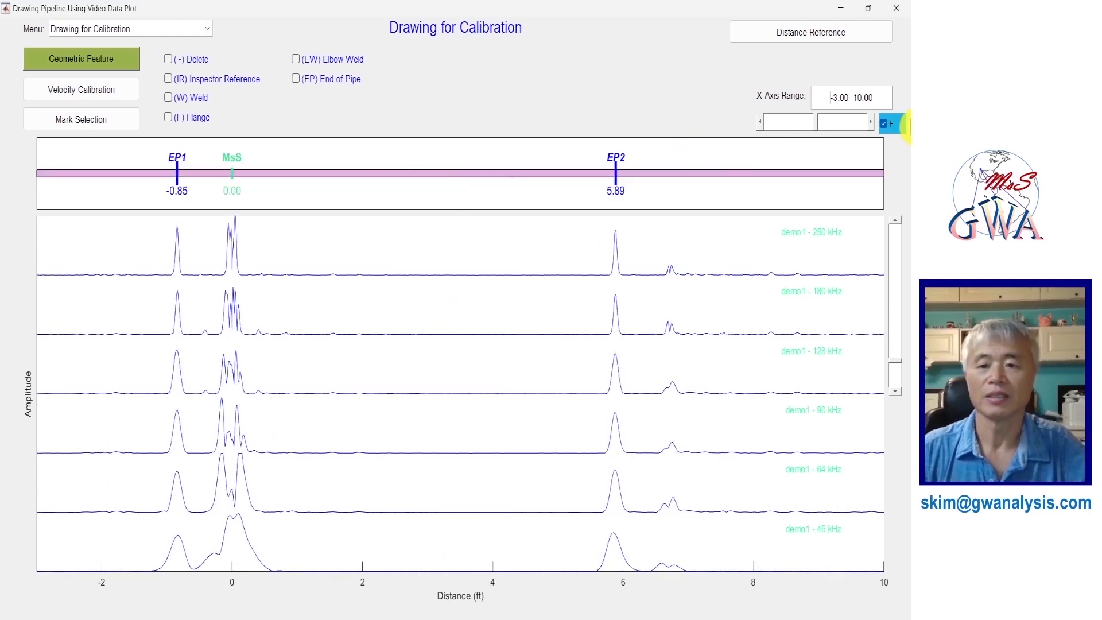
Use end of pipe EP1 as the distance reference and set its position to 0 ft
{"action": "left_click", "coordinate": [782, 40]}
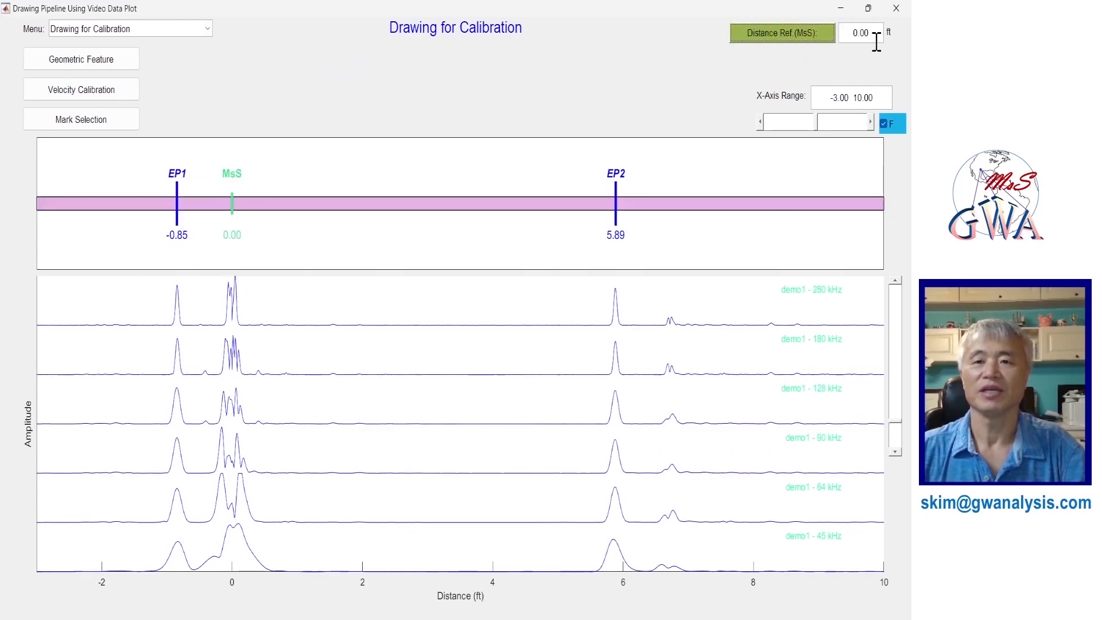
{"action": "left_click", "coordinate": [184, 181]}
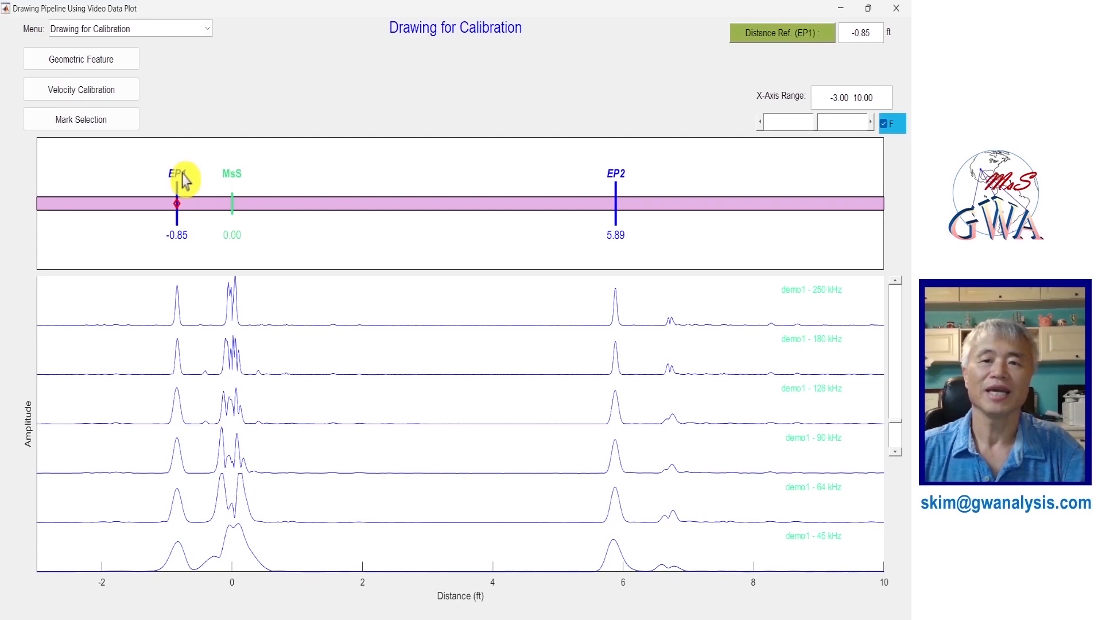
{"action": "left_click_drag", "start_coordinate": [873, 32], "coordinate": [842, 32]}
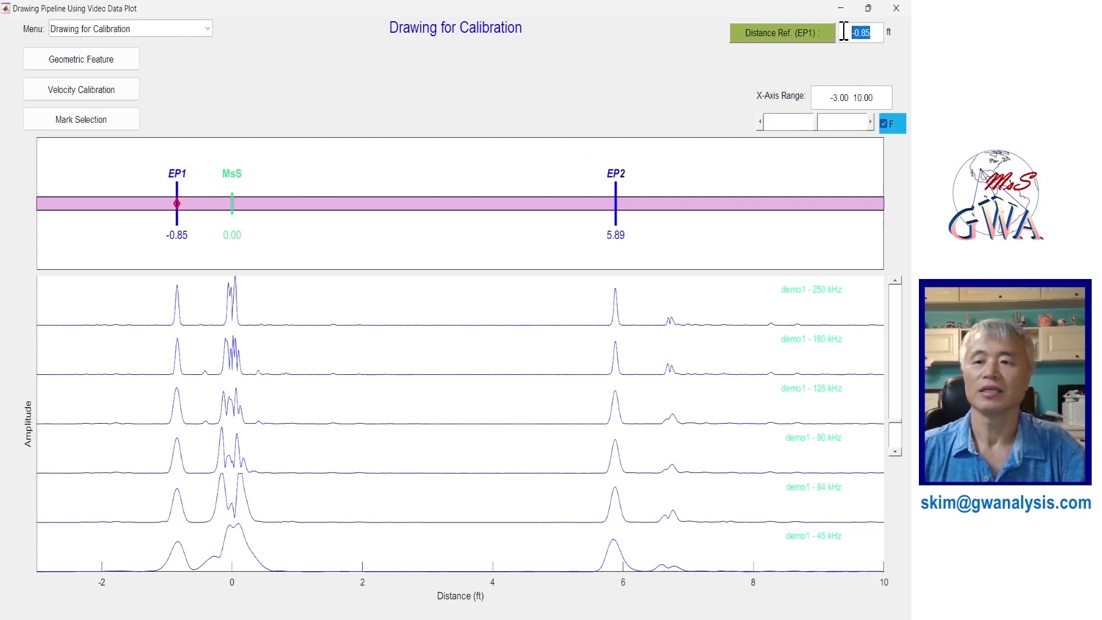
{"action": "type", "text": "0"}
{"action": "key", "text": "Return"}
Calibrate the velocity from the distance between EP1 and EP2, setting that distance to 6.7 ft, and apply it
{"action": "left_click", "coordinate": [110, 97]}
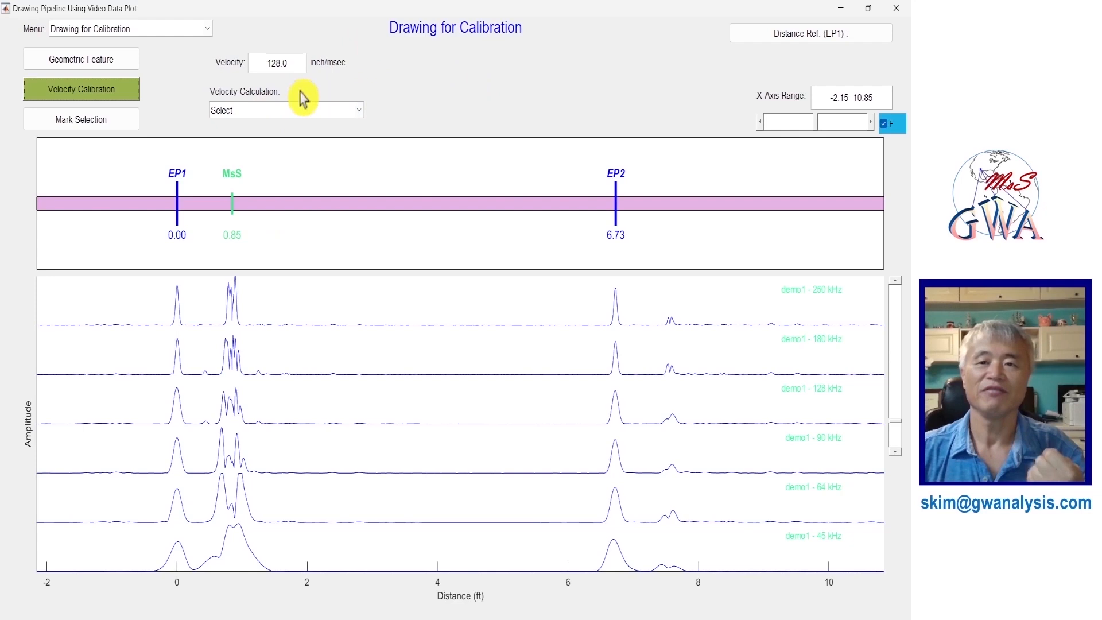
{"action": "left_click", "coordinate": [280, 119]}
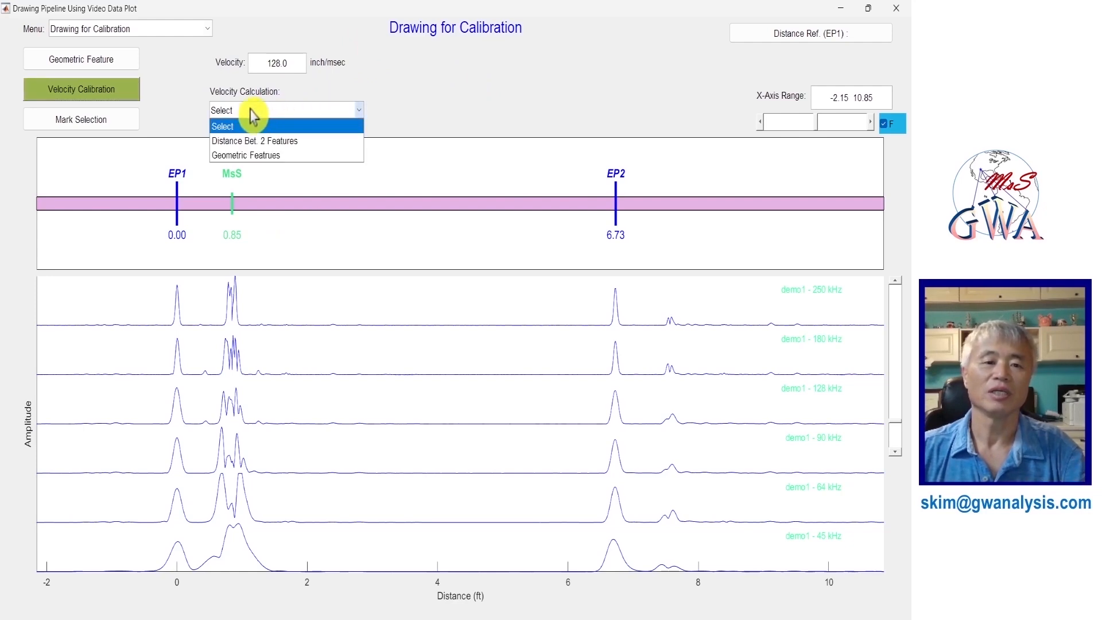
{"action": "left_click", "coordinate": [285, 145]}
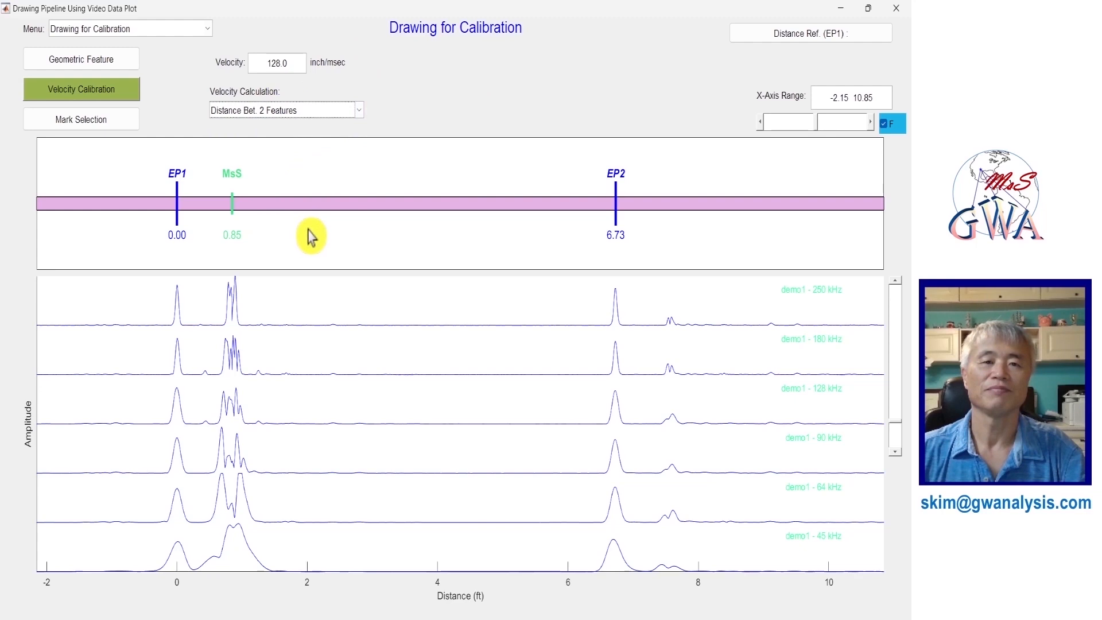
{"action": "left_click", "coordinate": [176, 178]}
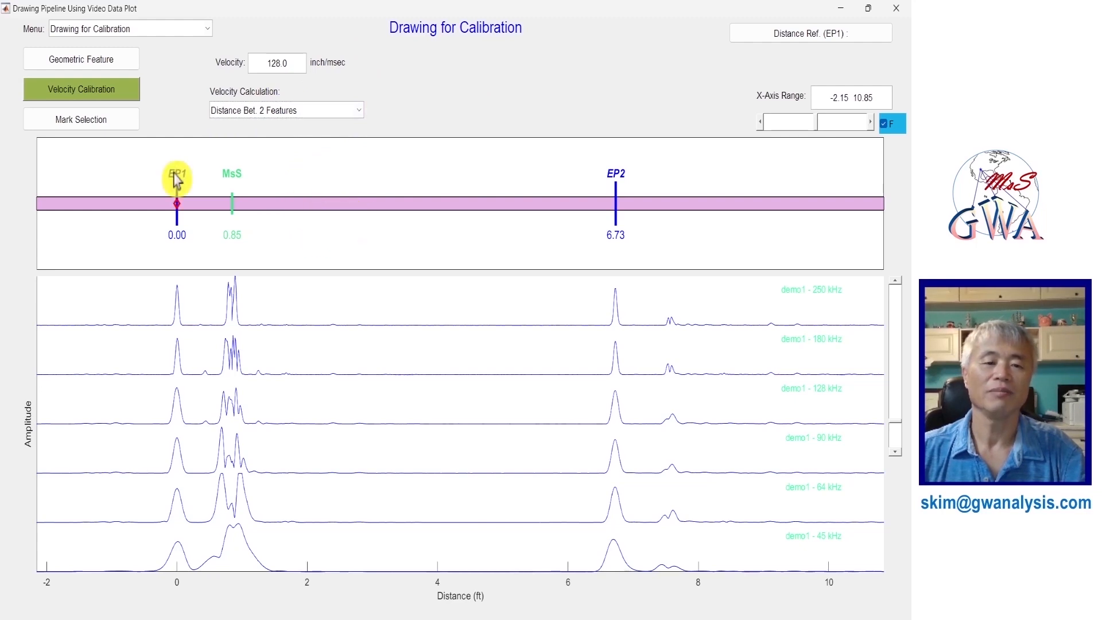
{"action": "left_click", "coordinate": [615, 179]}
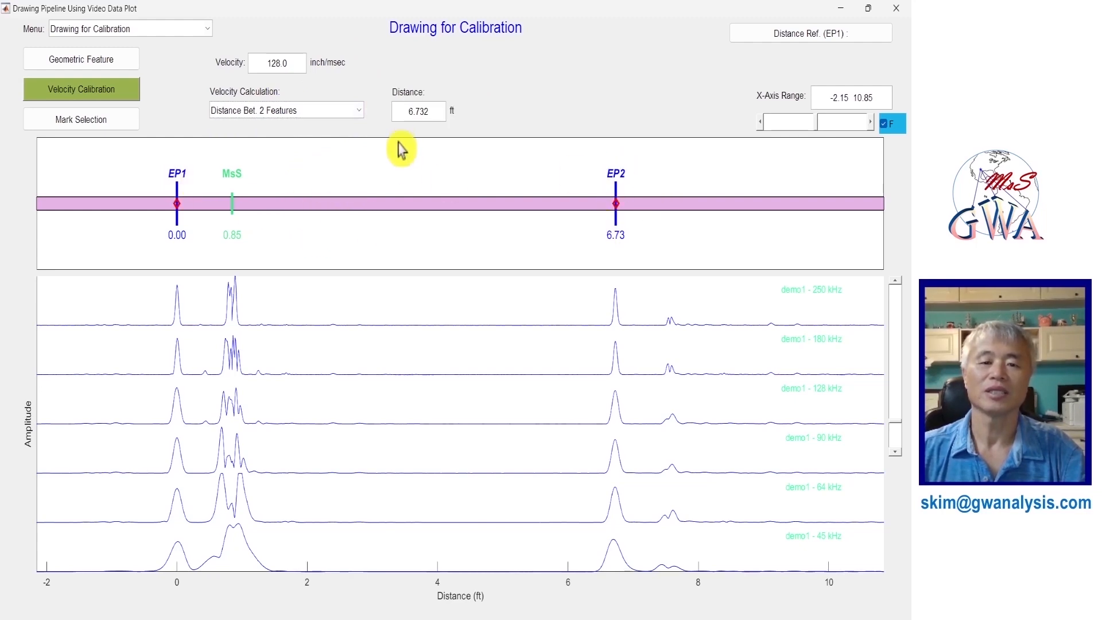
{"action": "left_click", "coordinate": [432, 114]}
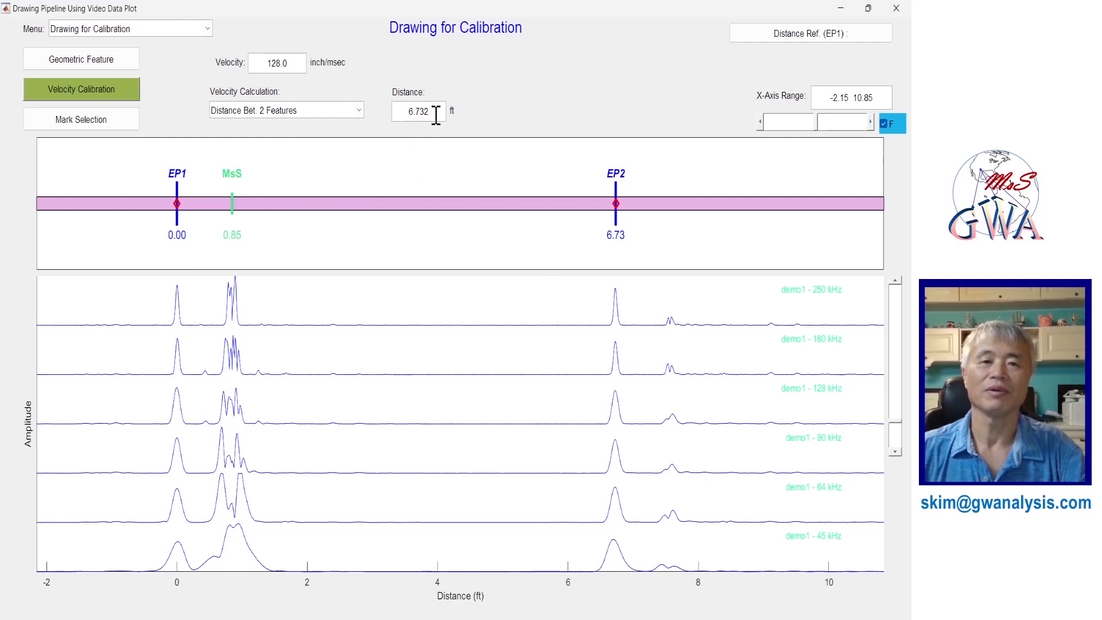
{"action": "key", "text": "BackSpace"}
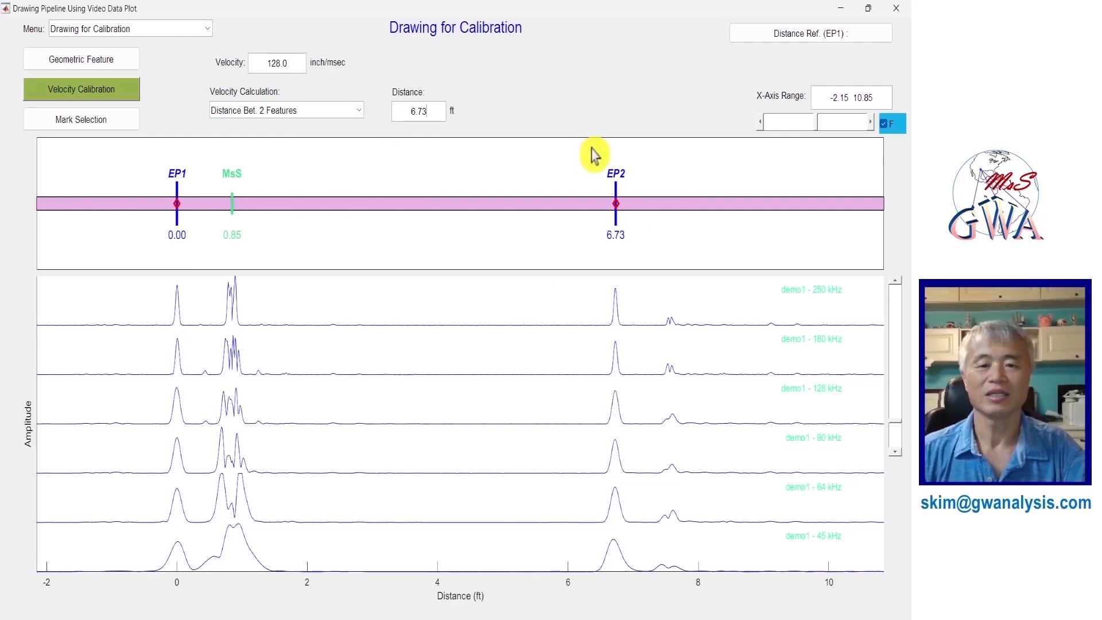
{"action": "key", "text": "Return"}
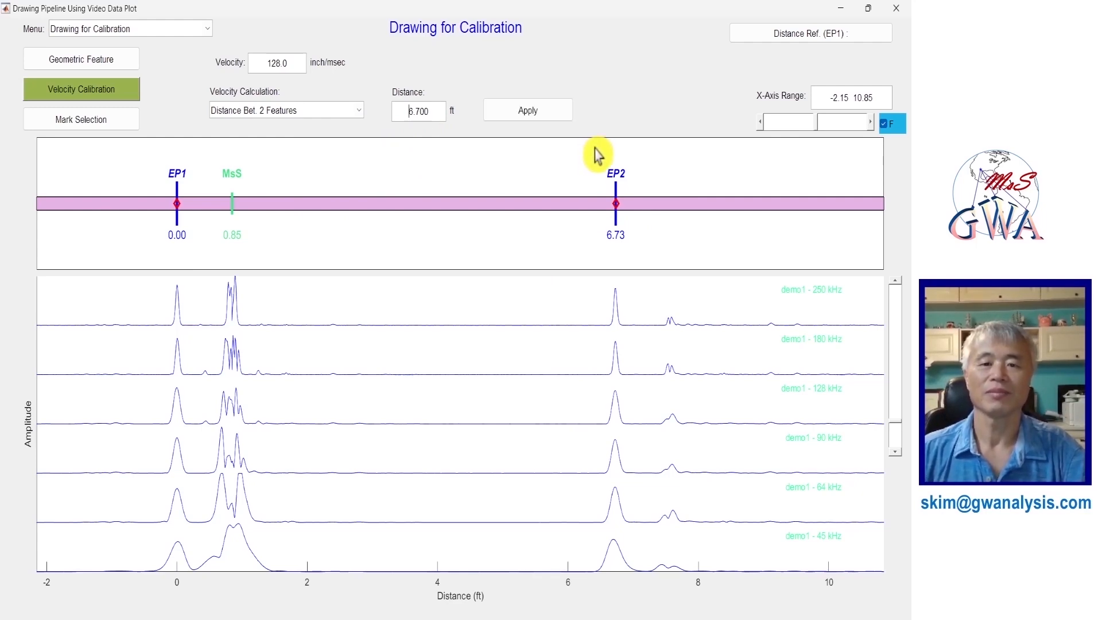
{"action": "left_click", "coordinate": [537, 115]}
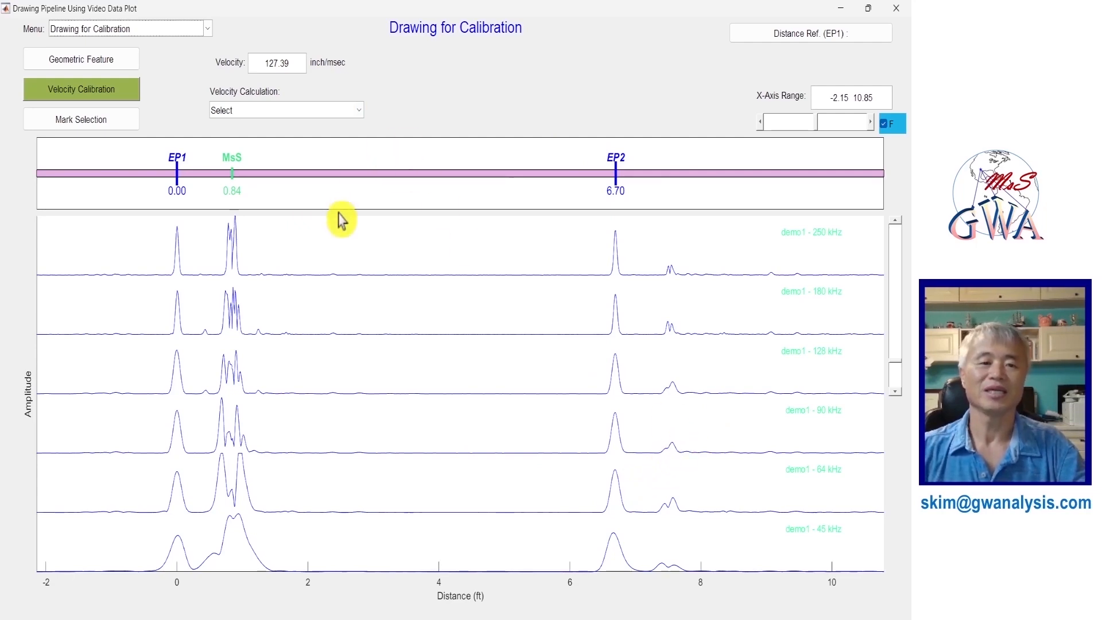
Restore the velocity to 128 inch/msec
{"action": "double_click", "coordinate": [277, 62]}
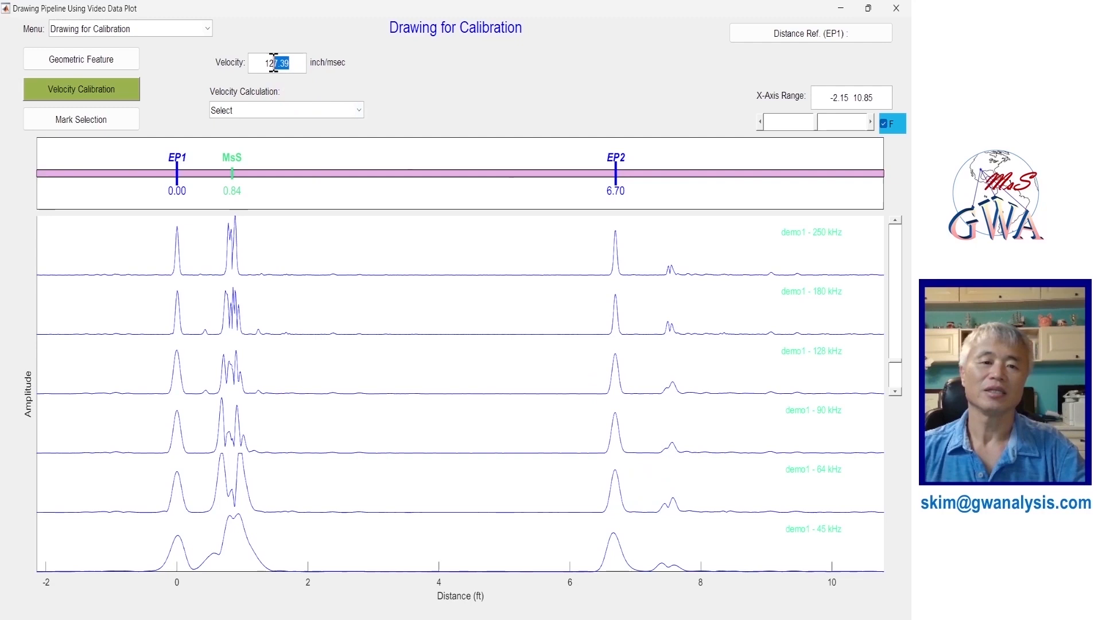
{"action": "type", "text": "128"}
{"action": "key", "text": "Return"}
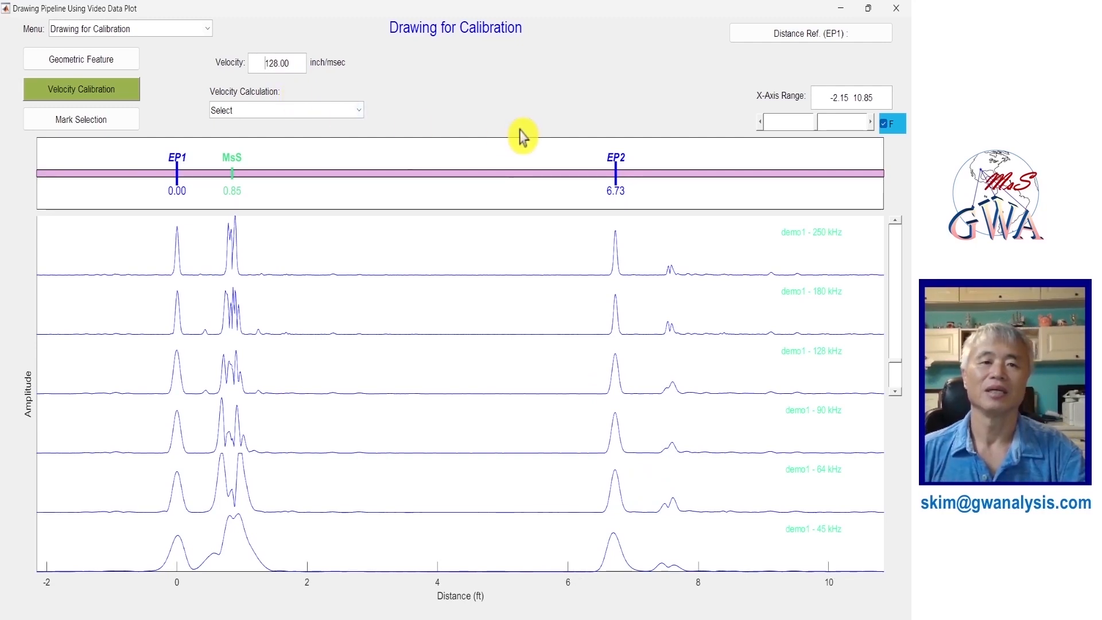
Mark the end-of-pipe peaks with Mark Selection, and view the amplitude calibration before closing the pipe drawing
{"action": "left_click", "coordinate": [121, 124]}
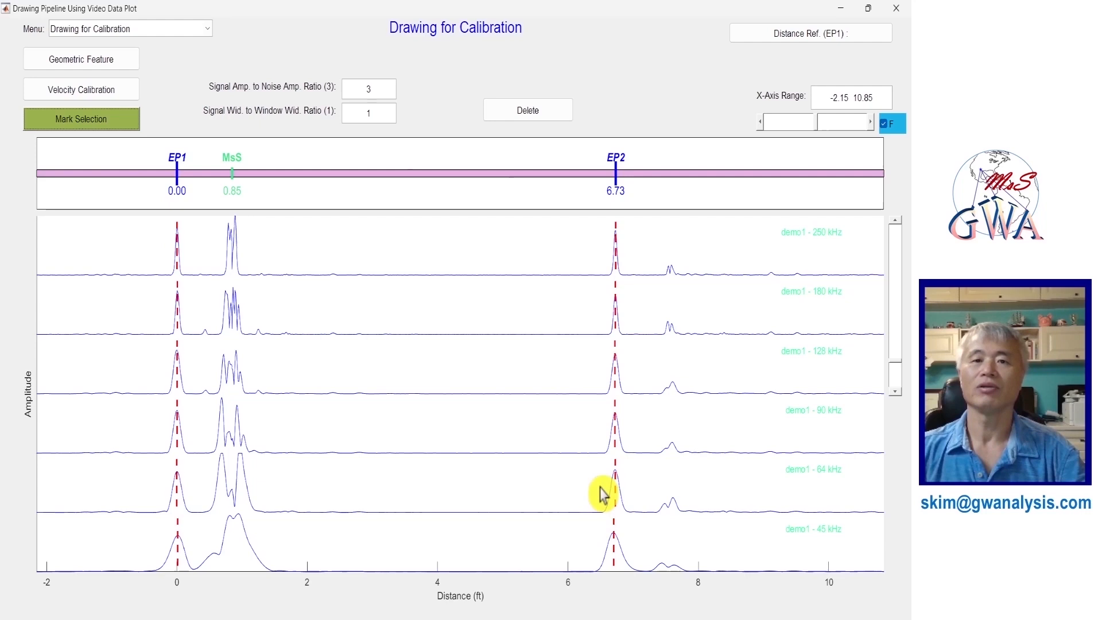
{"action": "left_click", "coordinate": [90, 31]}
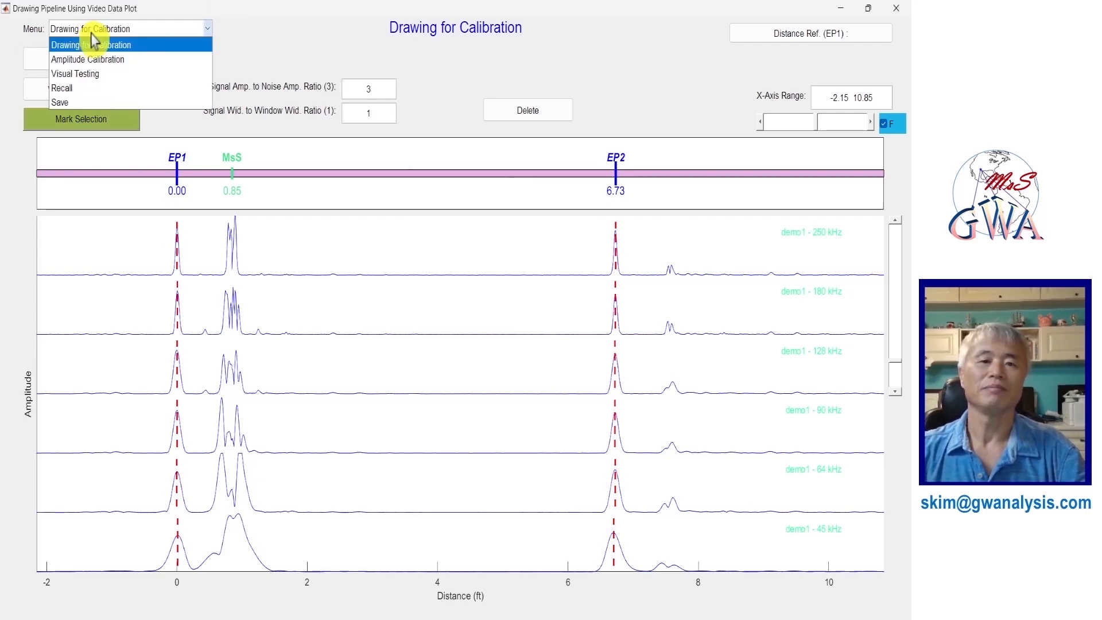
{"action": "left_click", "coordinate": [92, 59]}
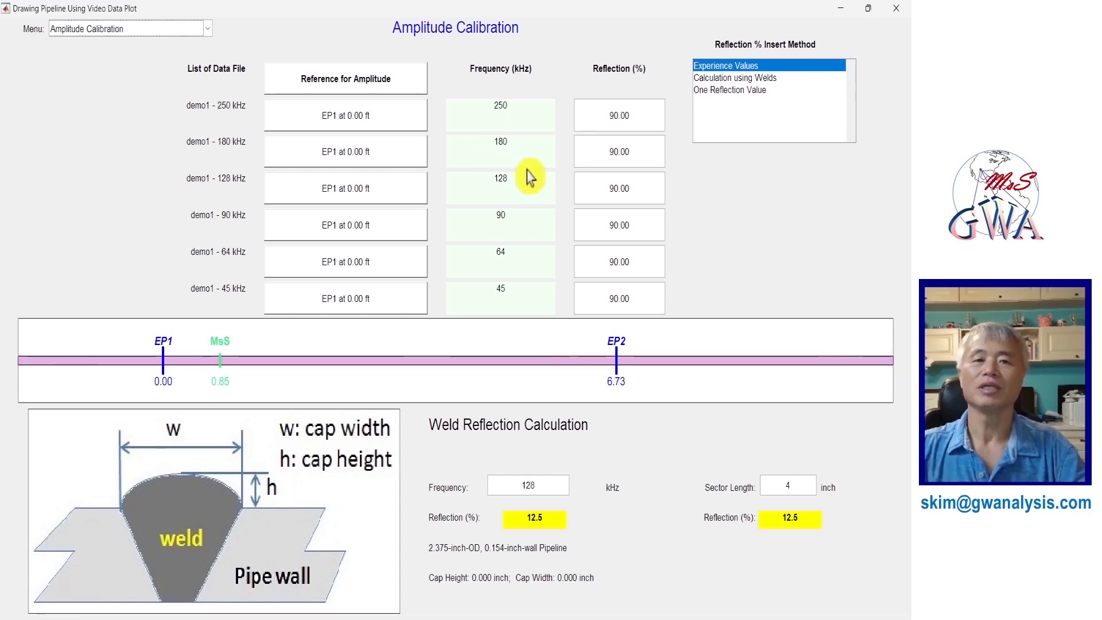
{"action": "left_click", "coordinate": [895, 8]}
Select the 180 kHz trace and review the marked findings of all frequencies in Review & Report
{"action": "left_click", "coordinate": [414, 244]}
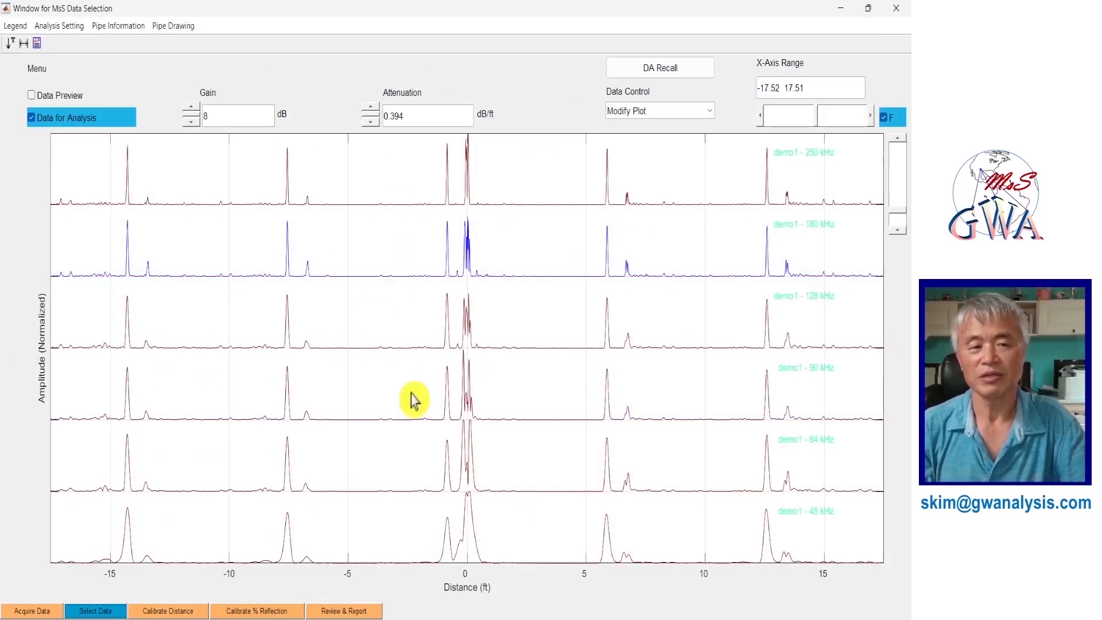
{"action": "left_click", "coordinate": [351, 611]}
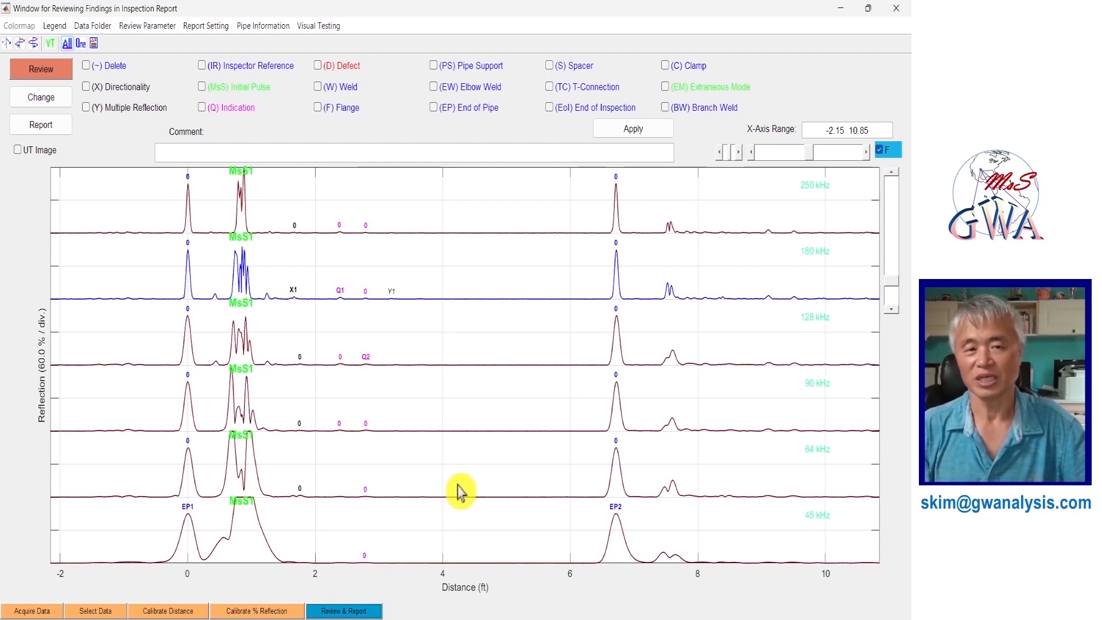
In distance calibration, examine the zero offset of the 250 kHz and 64 kHz data
{"action": "left_click", "coordinate": [184, 612]}
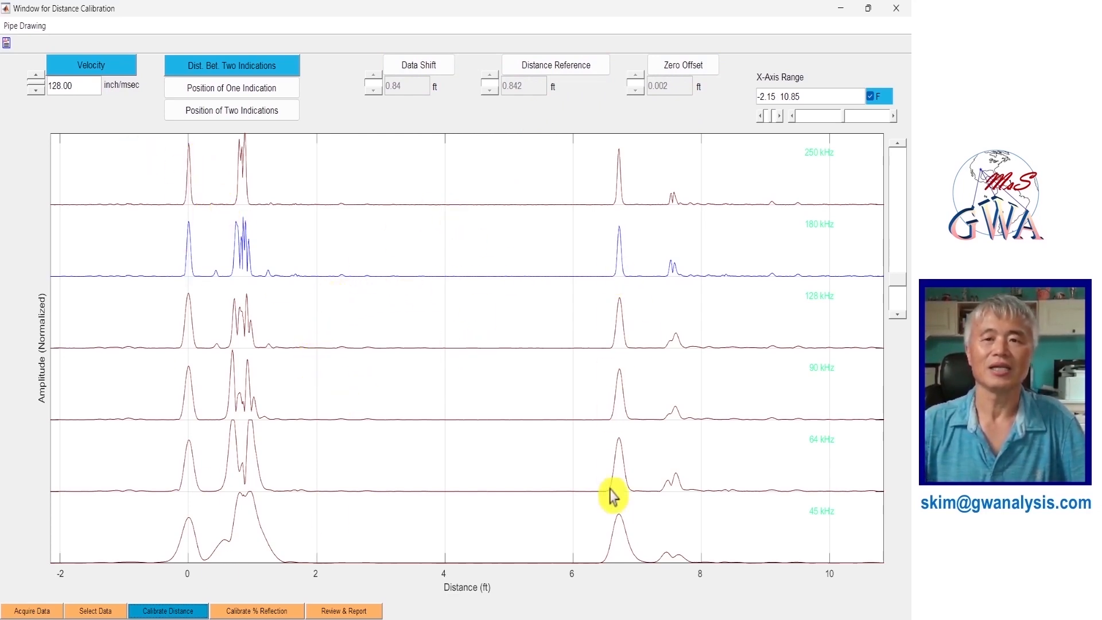
{"action": "left_click", "coordinate": [682, 66]}
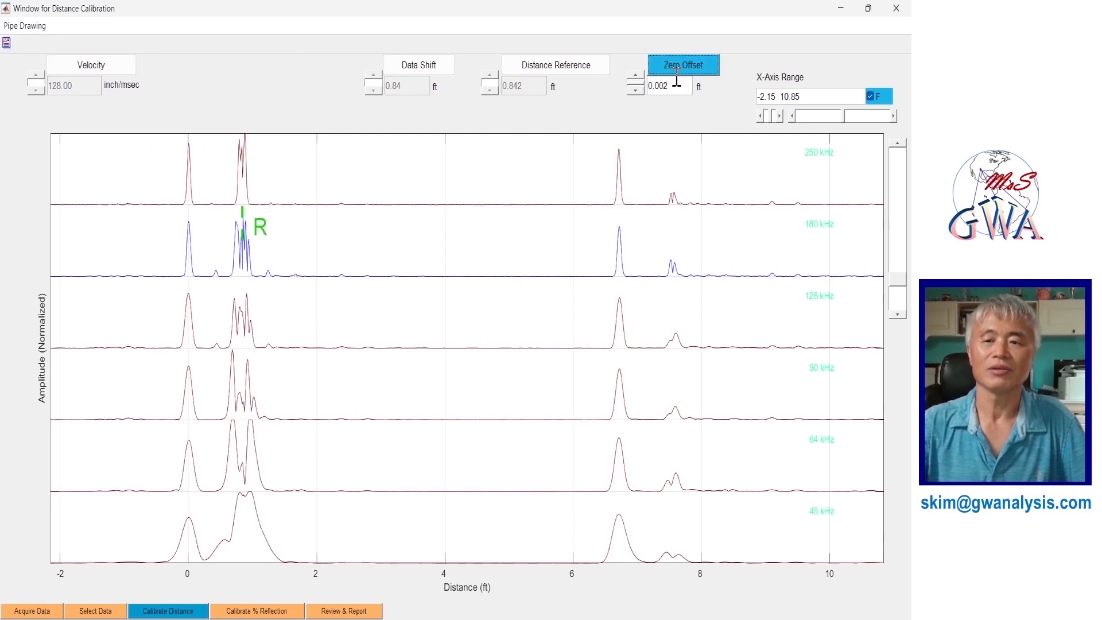
{"action": "left_click", "coordinate": [251, 175]}
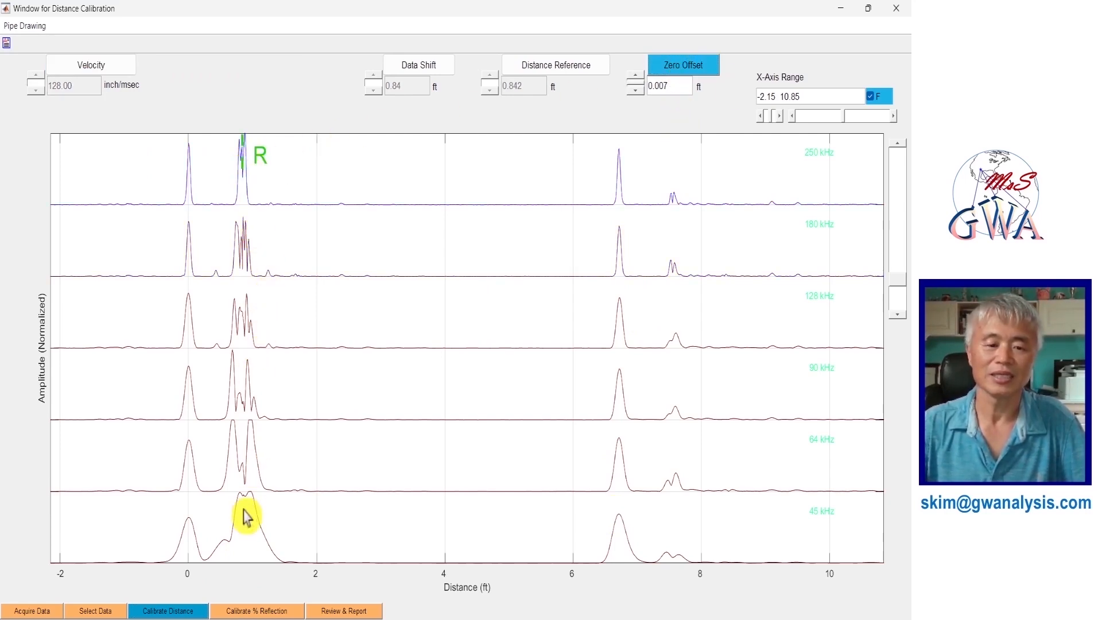
{"action": "left_click", "coordinate": [261, 515]}
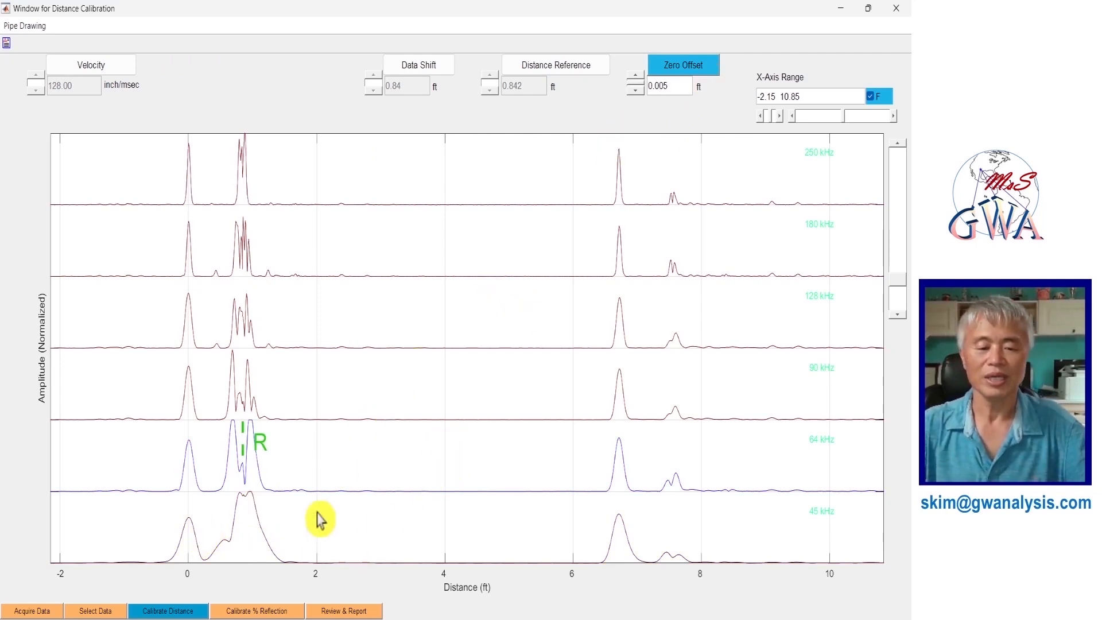
In reflection calibration, set the reflection reference of the 64 kHz data to 50 %
{"action": "left_click", "coordinate": [277, 613]}
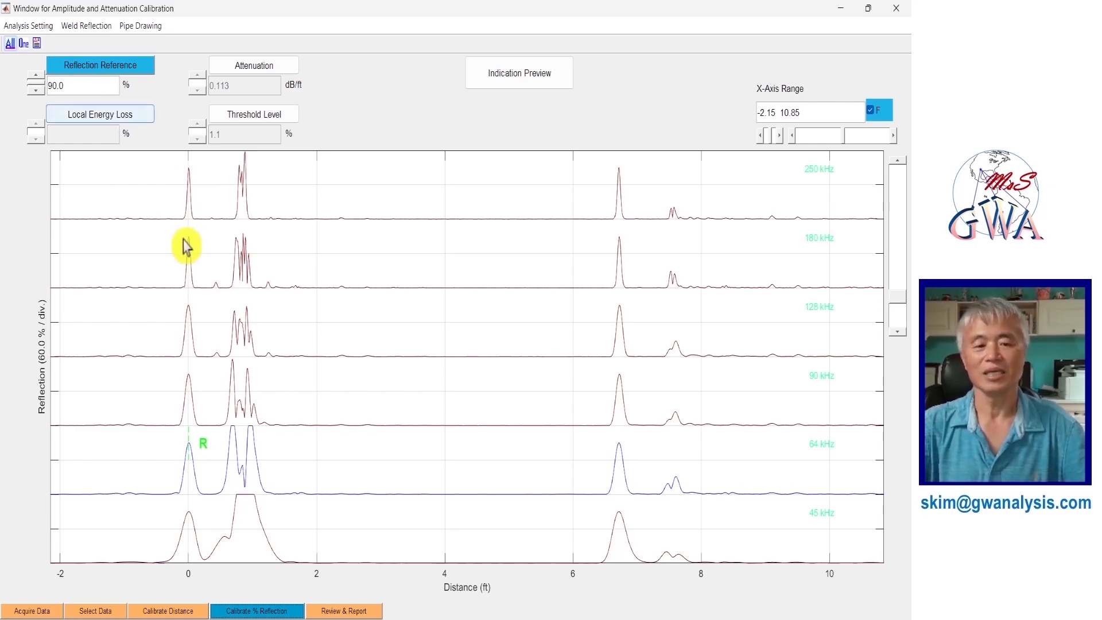
{"action": "double_click", "coordinate": [77, 85]}
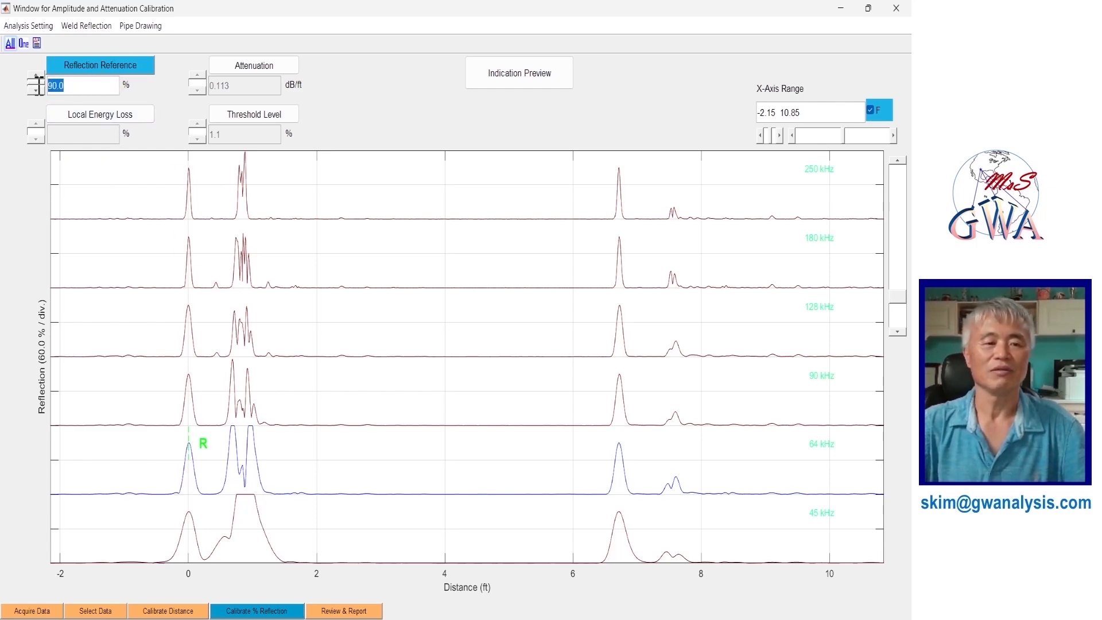
{"action": "type", "text": "50"}
{"action": "key", "text": "Return"}
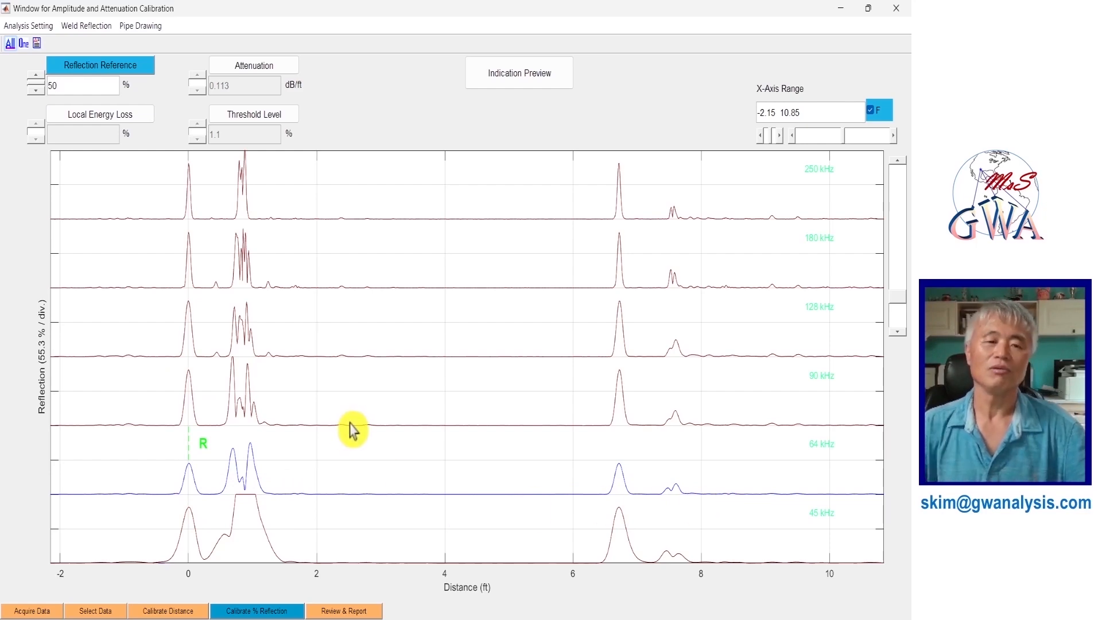
Set the reflection reference of all frequencies to 90 %
{"action": "left_click", "coordinate": [82, 66]}
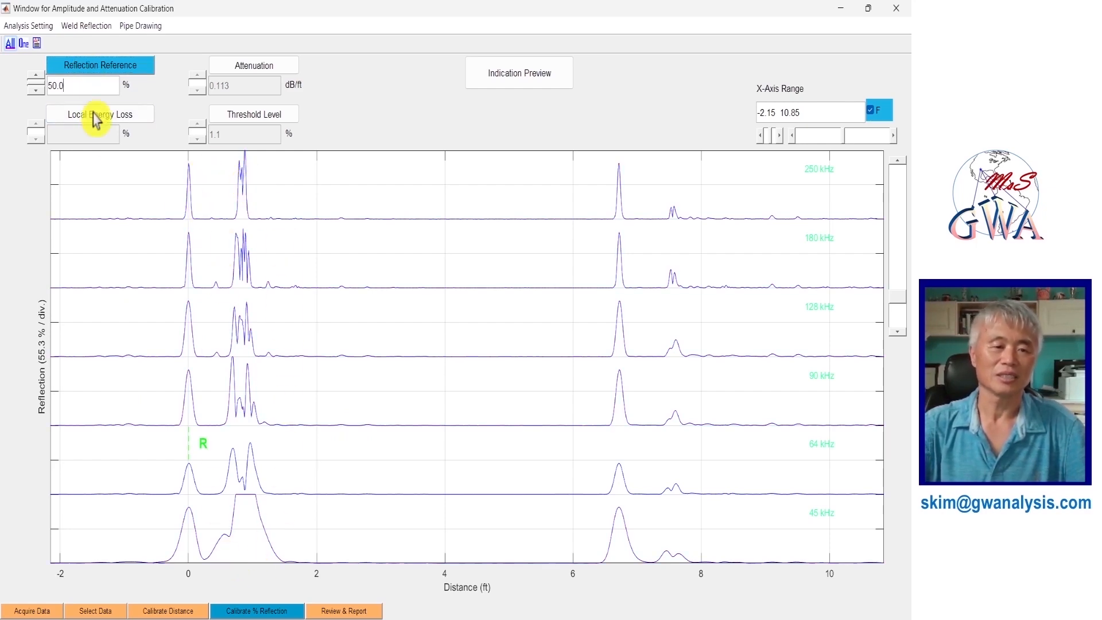
{"action": "key", "text": "Return"}
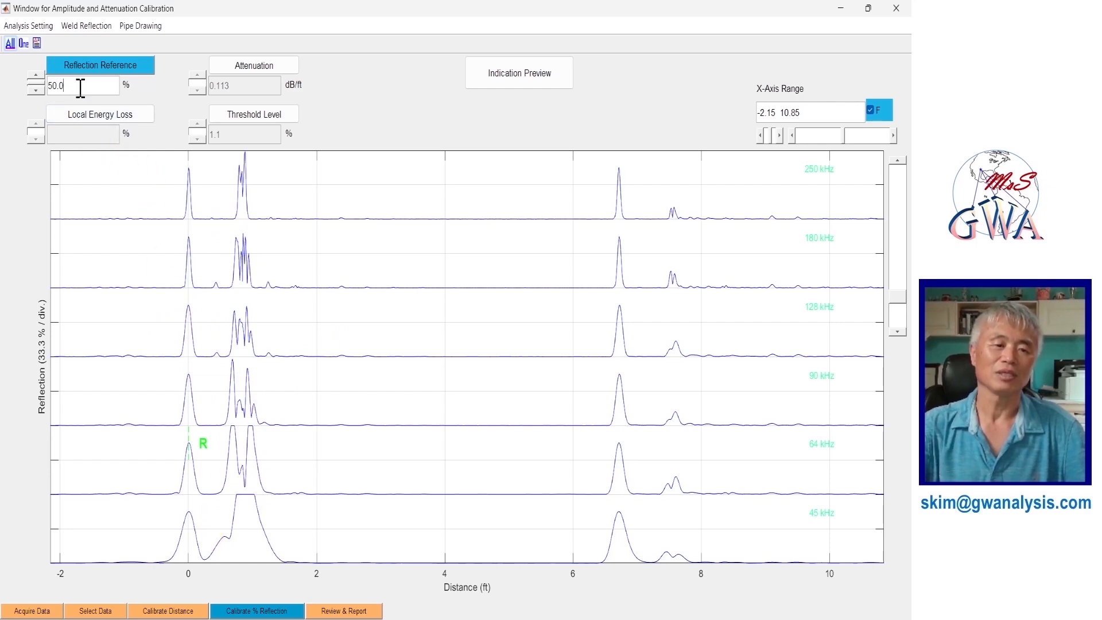
{"action": "type", "text": "0"}
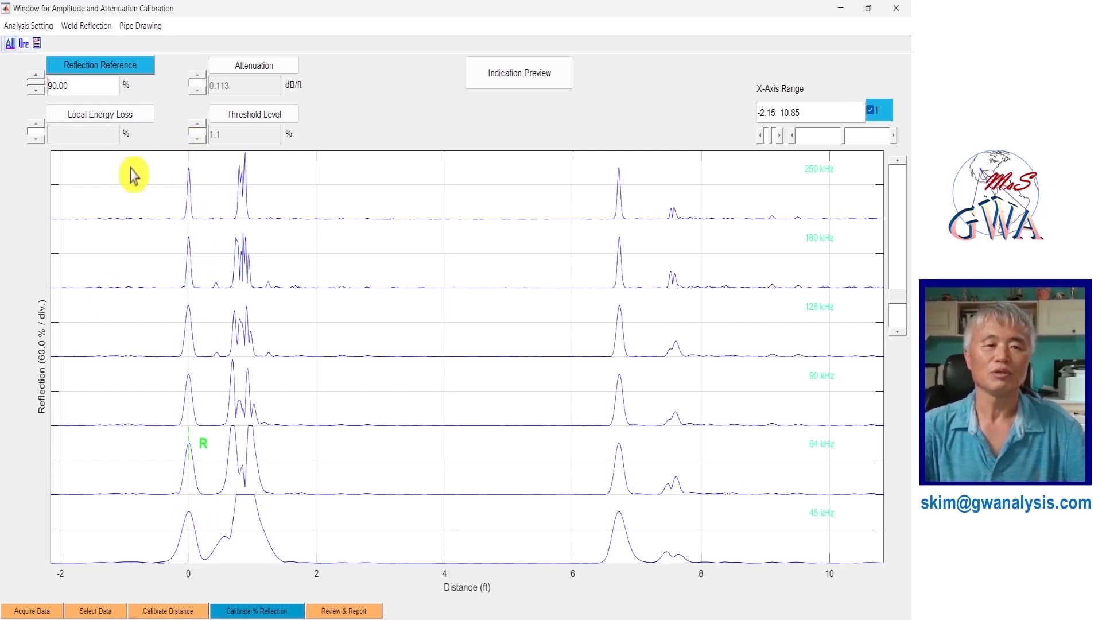
Try an attenuation of 0.5 dB/ft on the 250 kHz data, and calibrate it to 0.757 dB/ft using the peak near 6.7 ft
{"action": "left_click", "coordinate": [255, 69]}
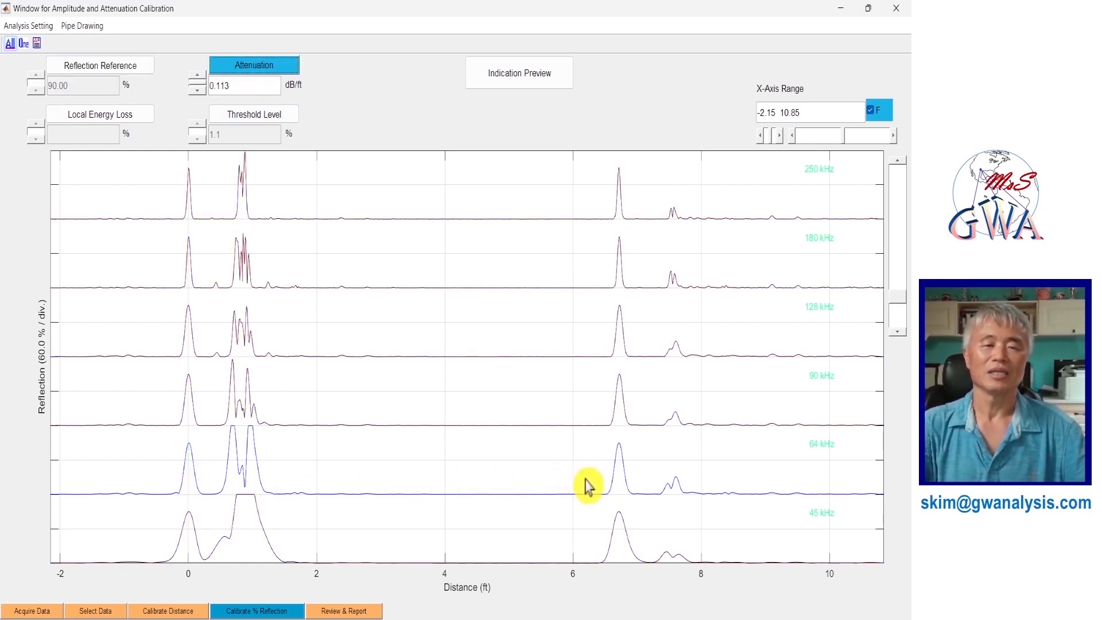
{"action": "left_click", "coordinate": [243, 241]}
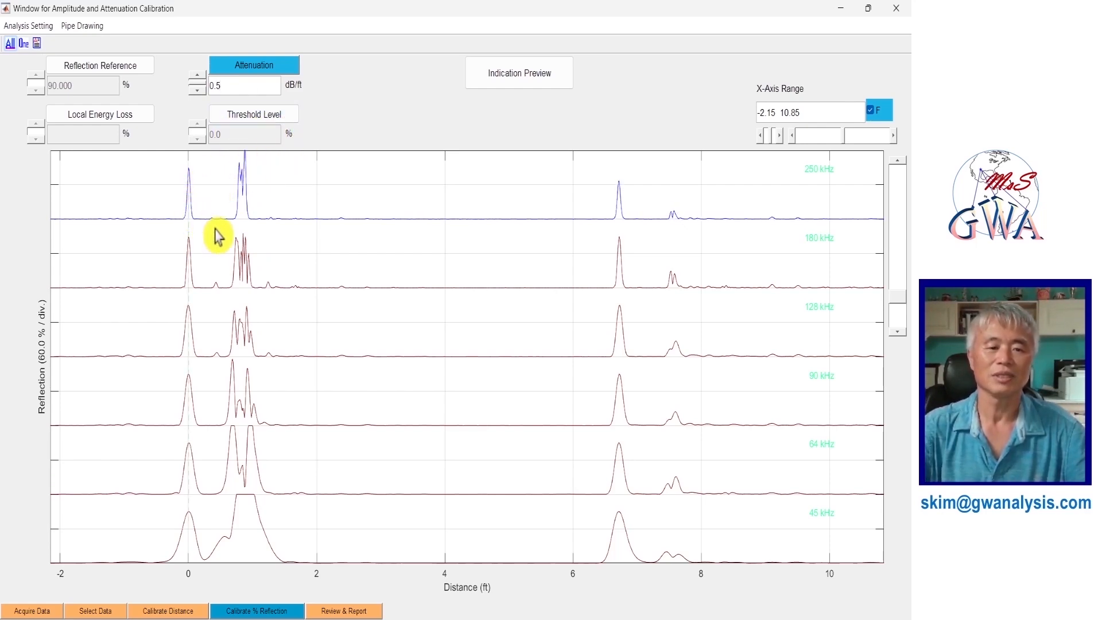
{"action": "left_click", "coordinate": [619, 201]}
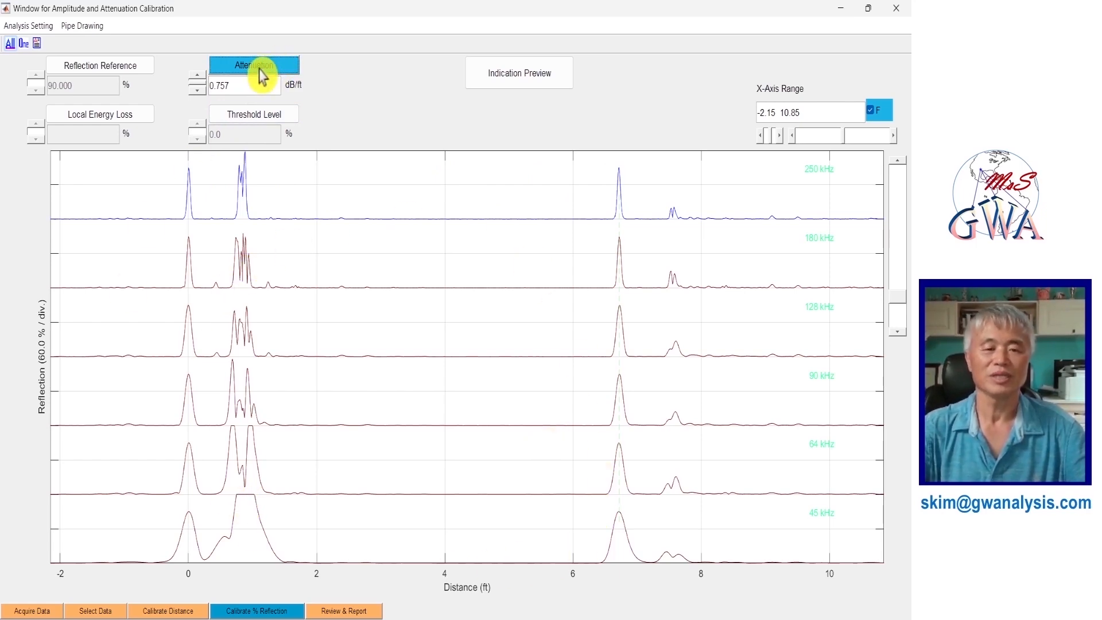
Try an attenuation of 0.1 dB/ft for all frequencies, and restore it to 0.757 dB/ft
{"action": "left_click_drag", "start_coordinate": [233, 84], "coordinate": [227, 85]}
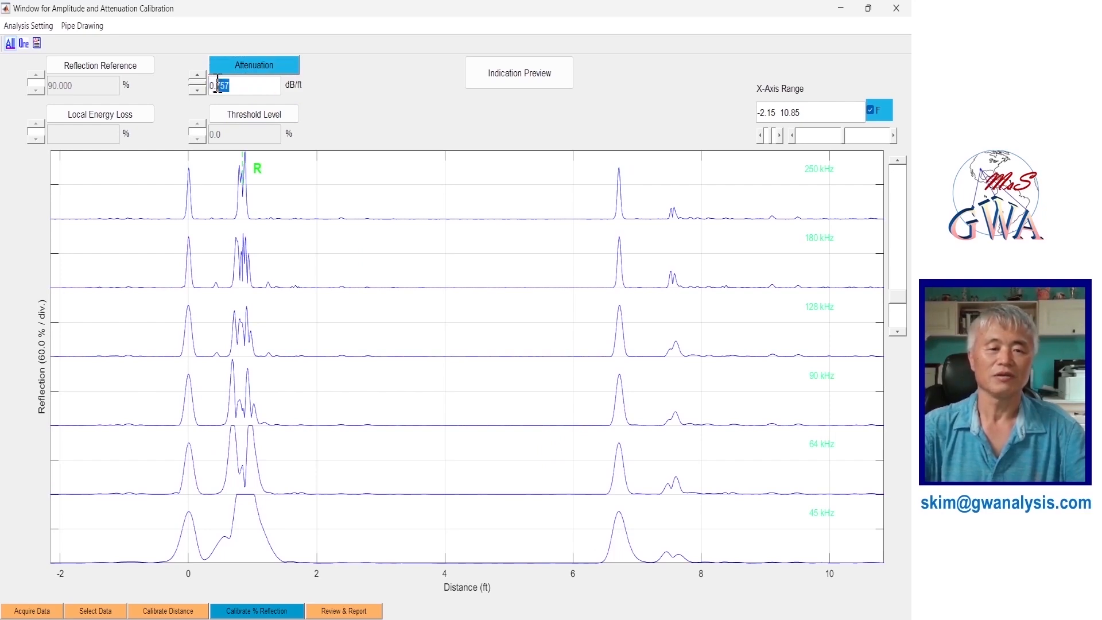
{"action": "type", "text": "1"}
{"action": "key", "text": "Return"}
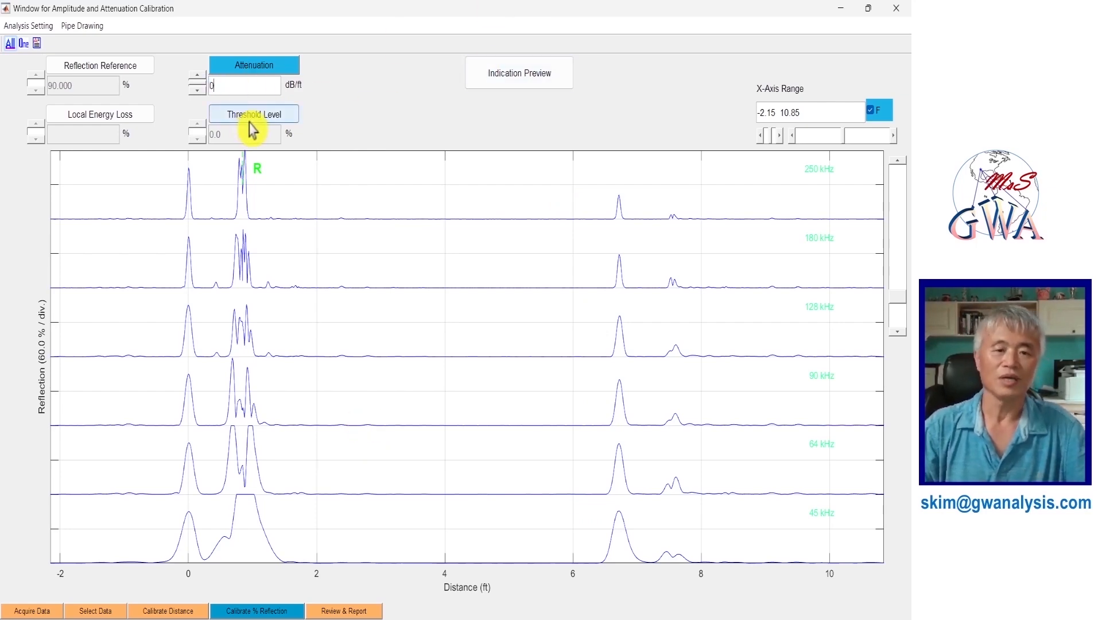
{"action": "type", "text": ".757"}
{"action": "key", "text": "Return"}
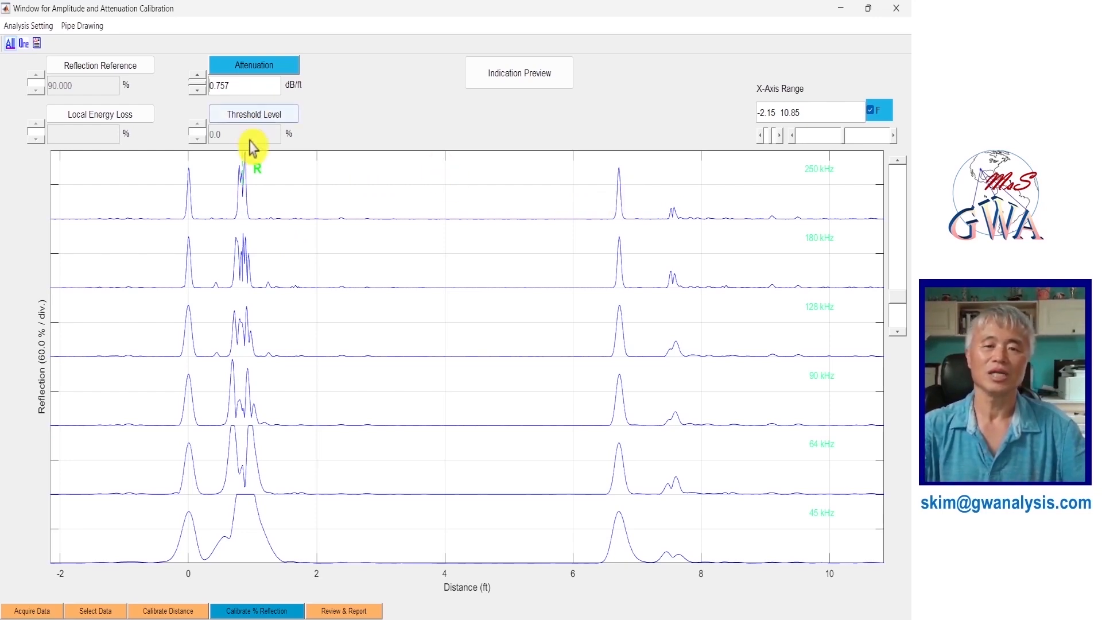
Examine the threshold curves of all frequencies at an enlarged reflection scale, and individually for the 250, 180 and 128 kHz data
{"action": "left_click", "coordinate": [255, 114]}
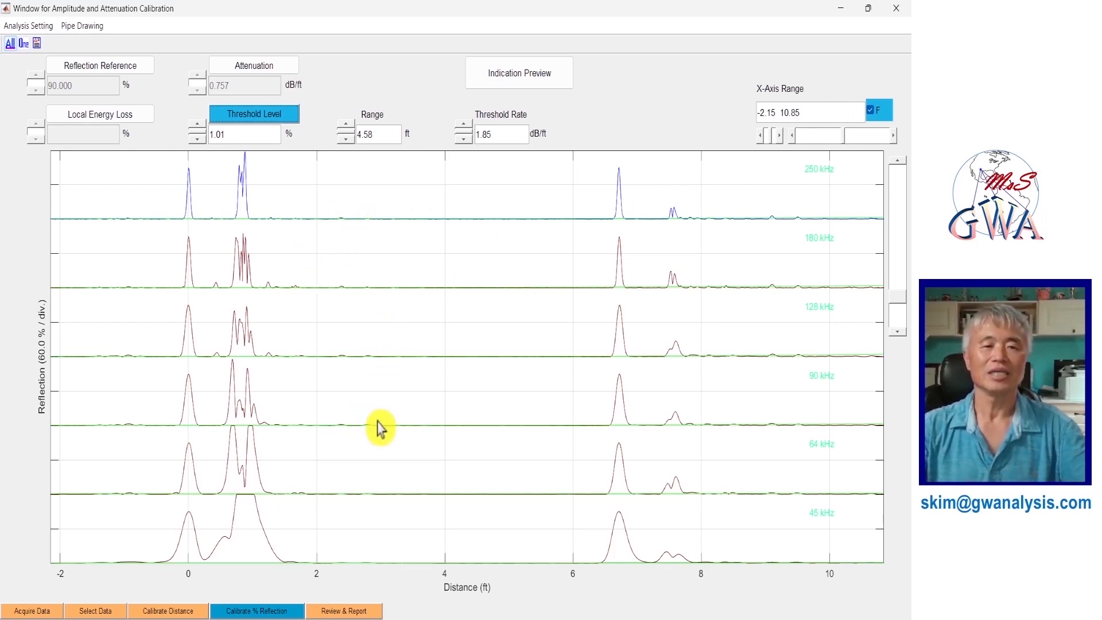
{"action": "left_click", "coordinate": [903, 263]}
{"action": "left_click", "coordinate": [903, 268]}
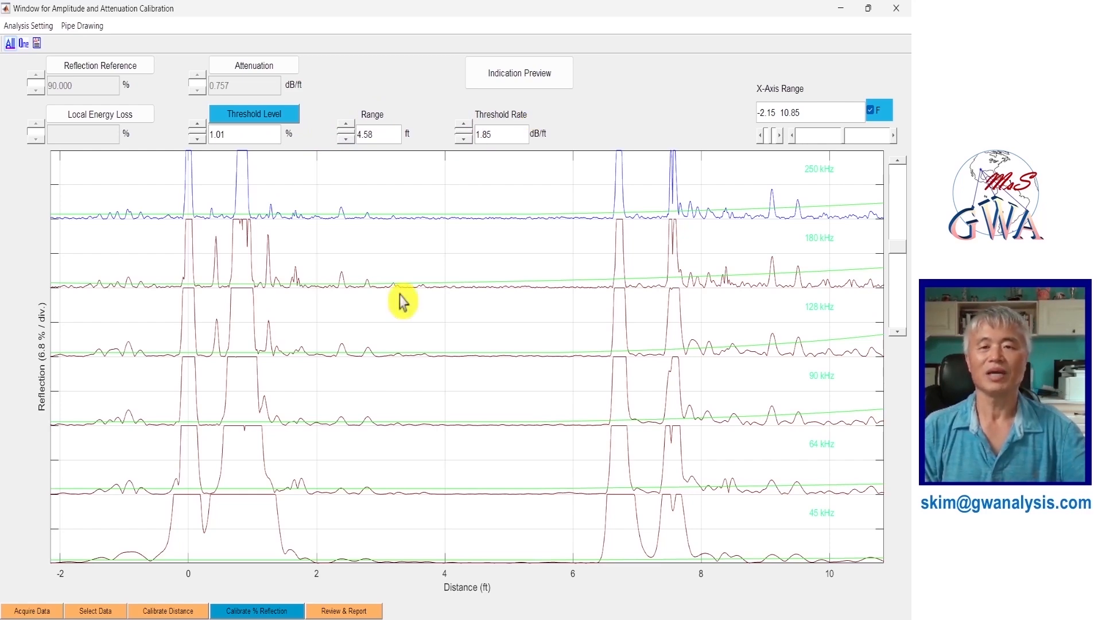
{"action": "left_click", "coordinate": [23, 44]}
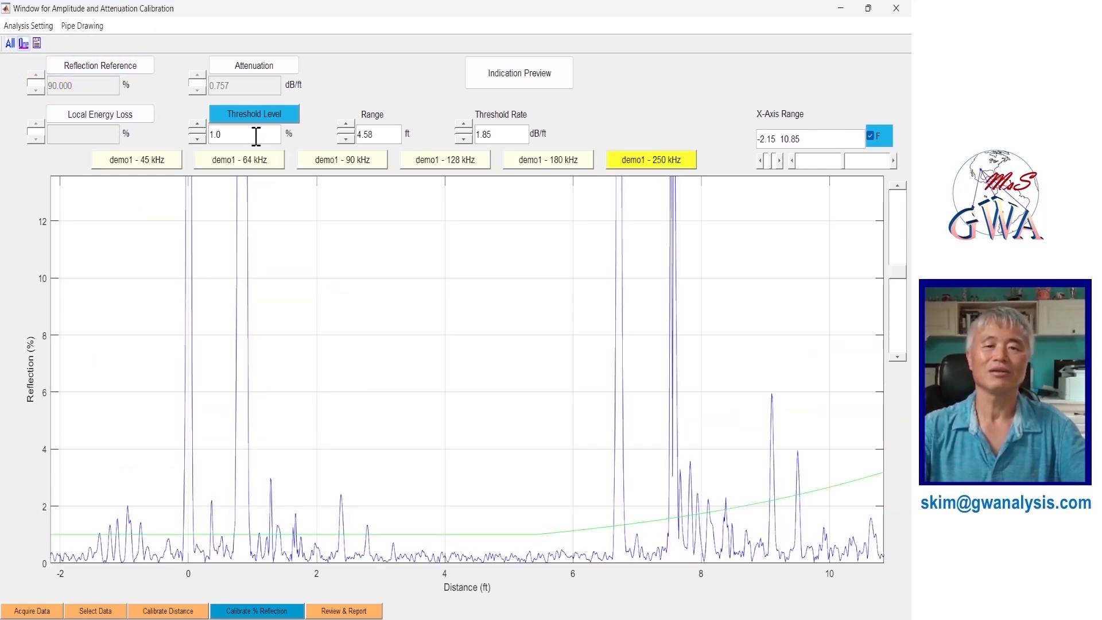
{"action": "left_click", "coordinate": [552, 166]}
{"action": "left_click", "coordinate": [458, 168]}
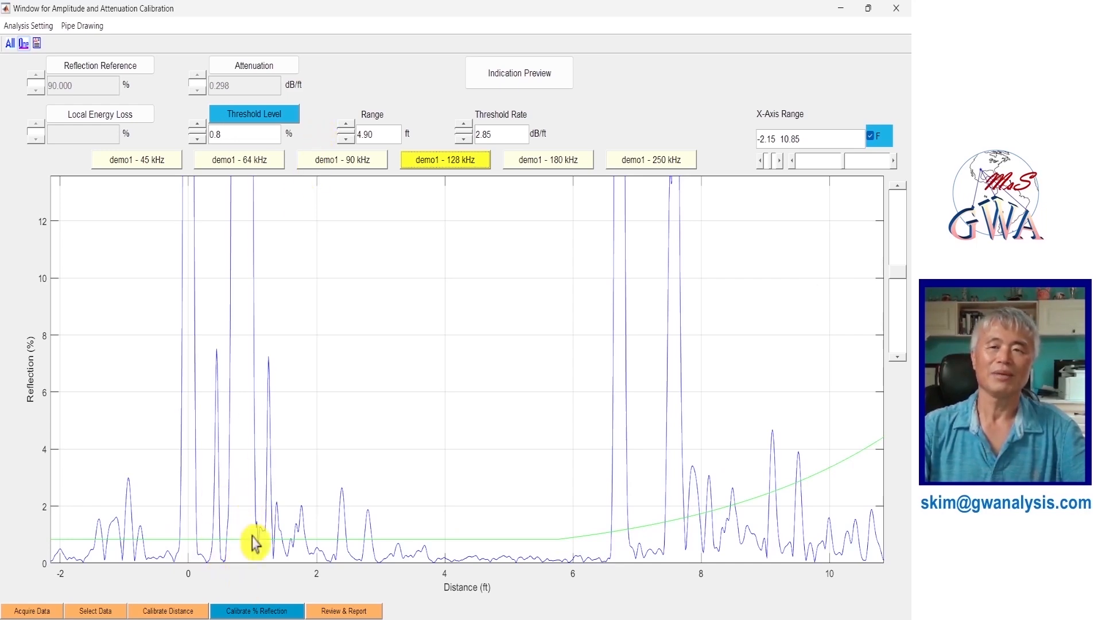
Set the 128 kHz threshold level to 2 % and its threshold rate to 0 dB/ft
{"action": "double_click", "coordinate": [243, 133]}
{"action": "type", "text": "2"}
{"action": "key", "text": "Return"}
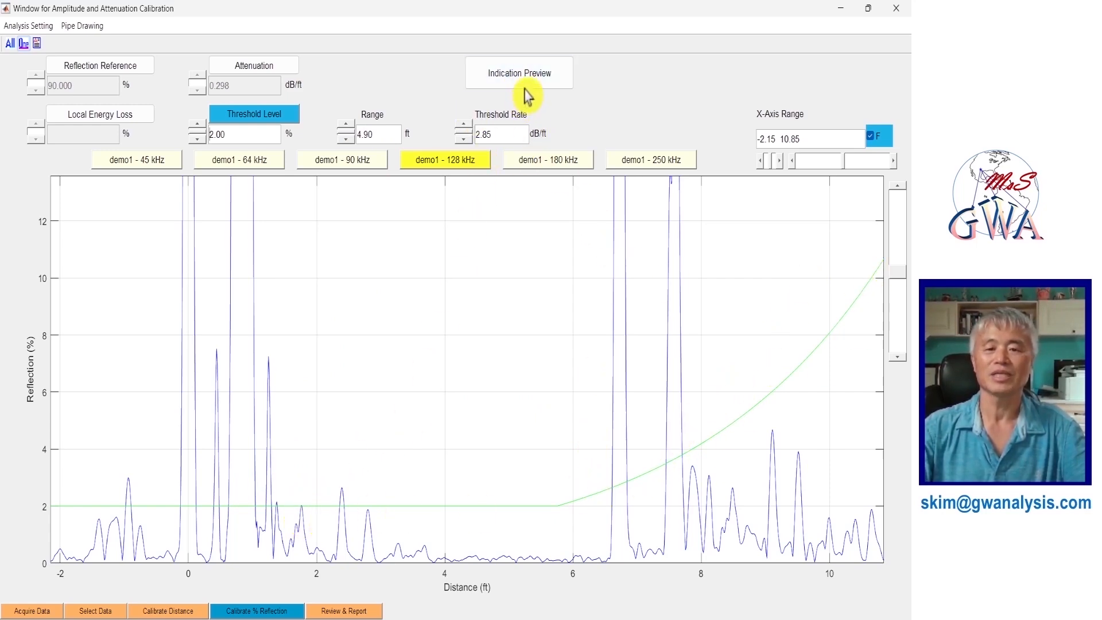
{"action": "type", "text": "0"}
{"action": "key", "text": "Return"}
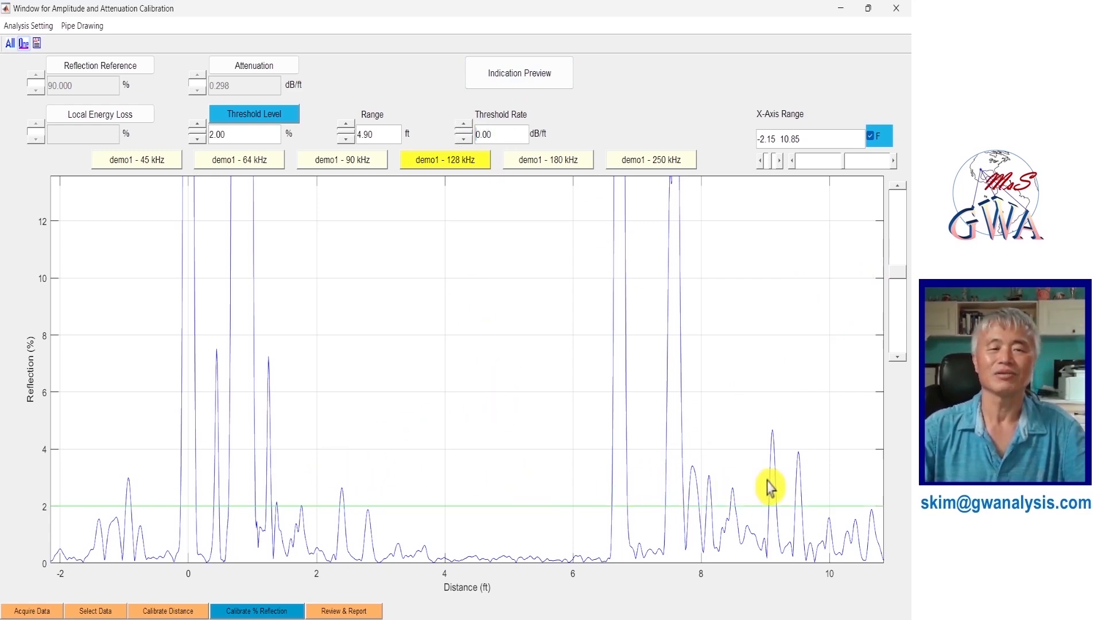
Adjust the 128 kHz threshold curve to a level of 1.60 %, a range of 4.00 ft and a rate of 6.34 dB/ft
{"action": "left_click", "coordinate": [464, 125]}
{"action": "left_click", "coordinate": [465, 126]}
{"action": "left_click", "coordinate": [463, 124]}
{"action": "left_click", "coordinate": [345, 139]}
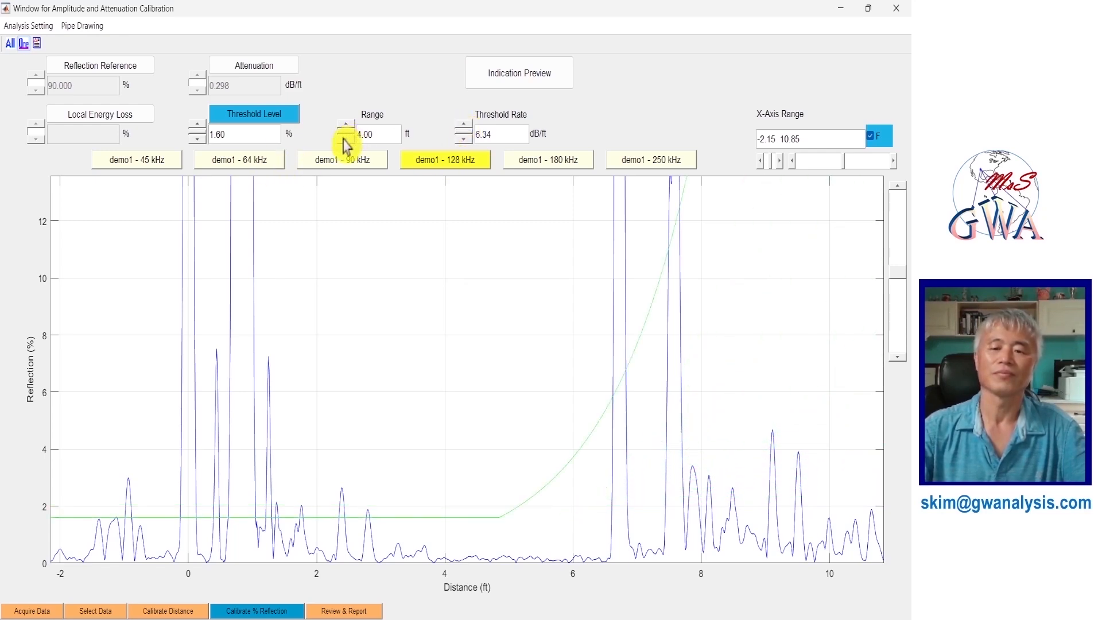
Apply a 2 % threshold level to all frequencies together, and reset it to 0.83 %
{"action": "left_click", "coordinate": [9, 45]}
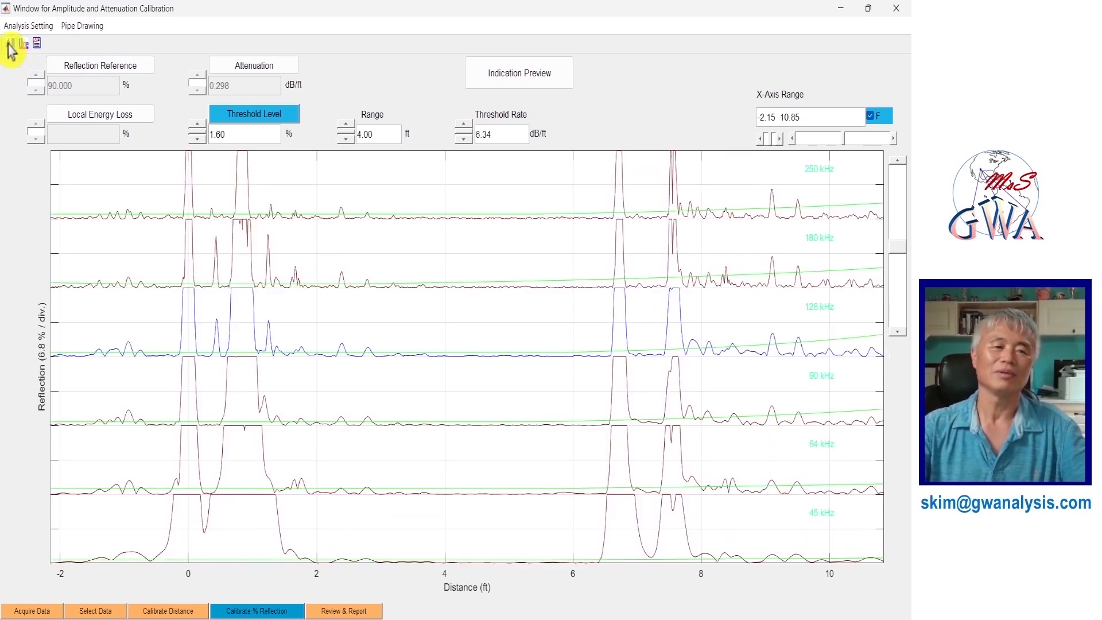
{"action": "left_click", "coordinate": [272, 118]}
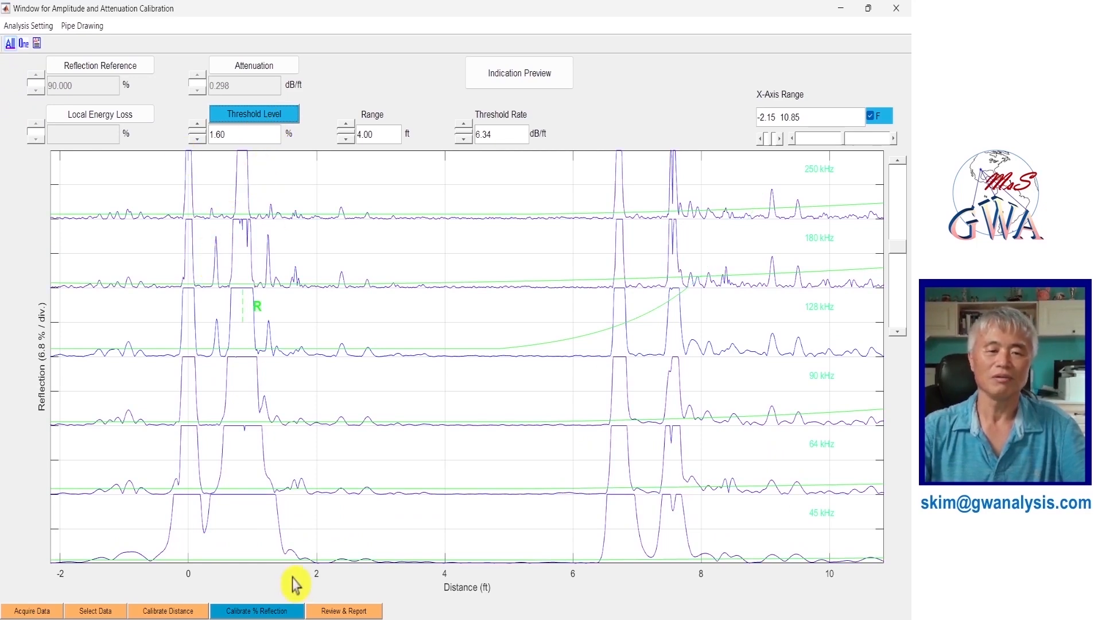
{"action": "double_click", "coordinate": [217, 135]}
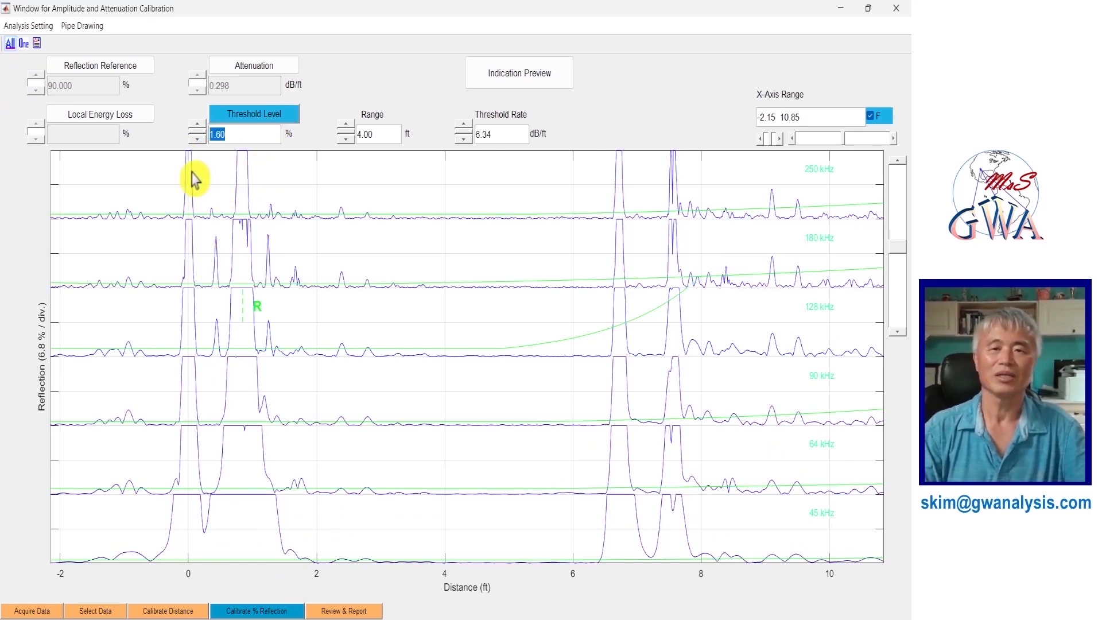
{"action": "key", "text": "Return"}
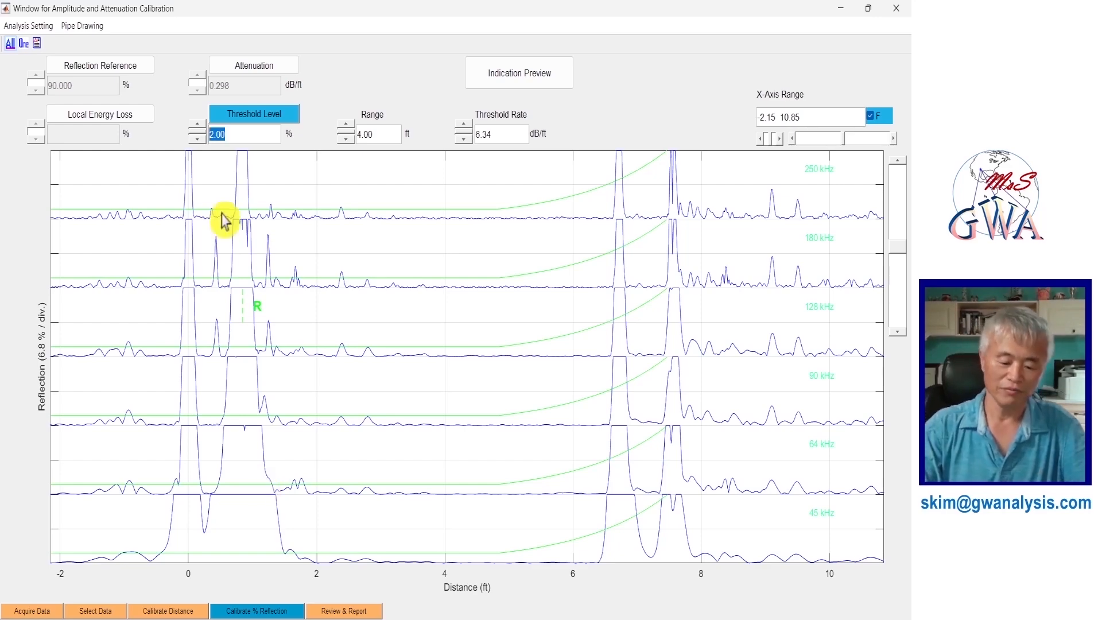
{"action": "type", "text": ".83"}
{"action": "key", "text": "Return"}
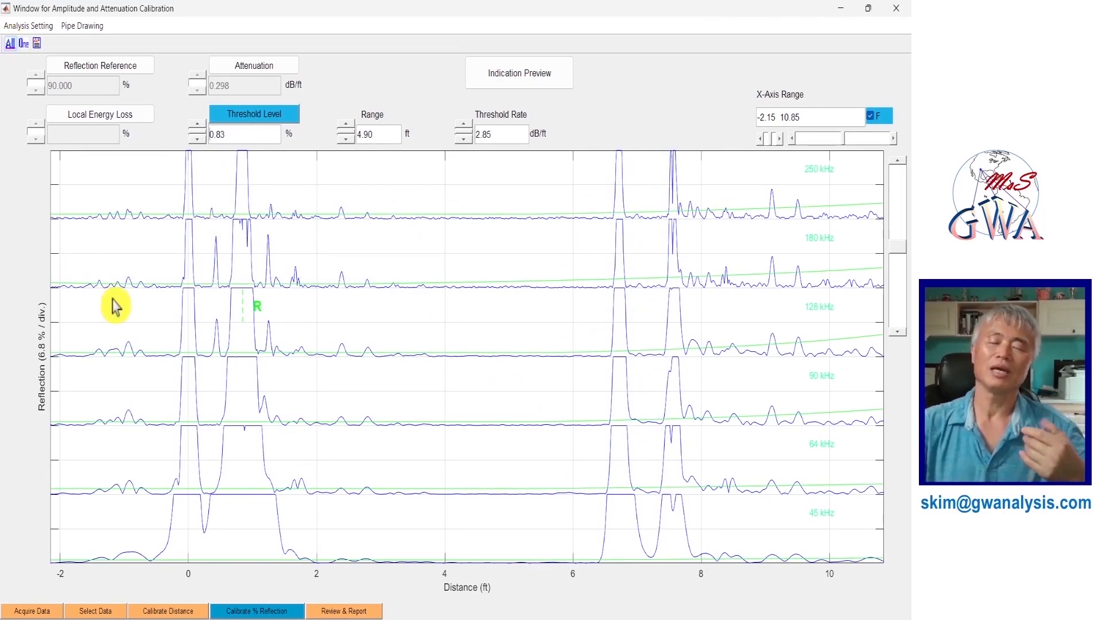
Save a signal-to-noise ratio of 6.0 for finding indications, recalculate the threshold levels of all frequencies, and preview the indications
{"action": "left_click", "coordinate": [18, 28]}
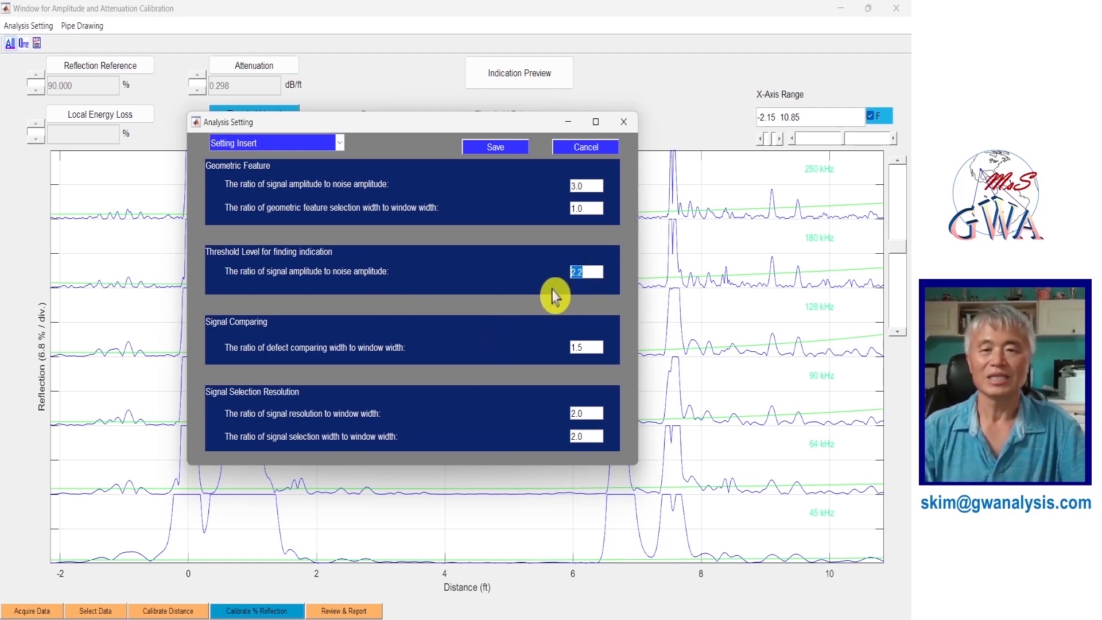
{"action": "left_click", "coordinate": [497, 150]}
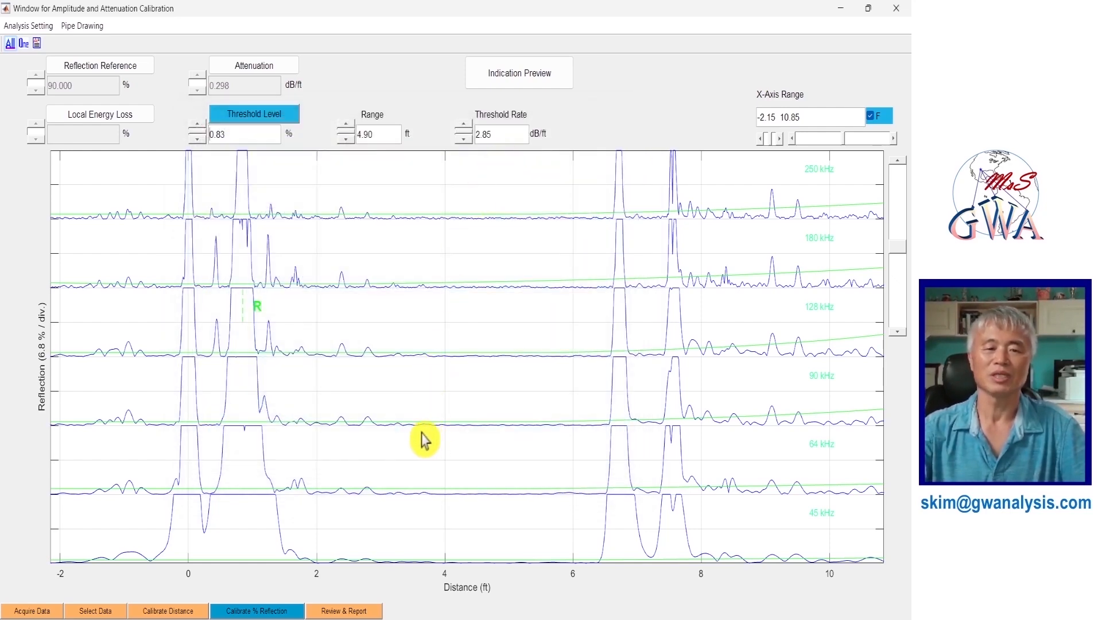
{"action": "left_click_drag", "start_coordinate": [240, 131], "coordinate": [188, 130]}
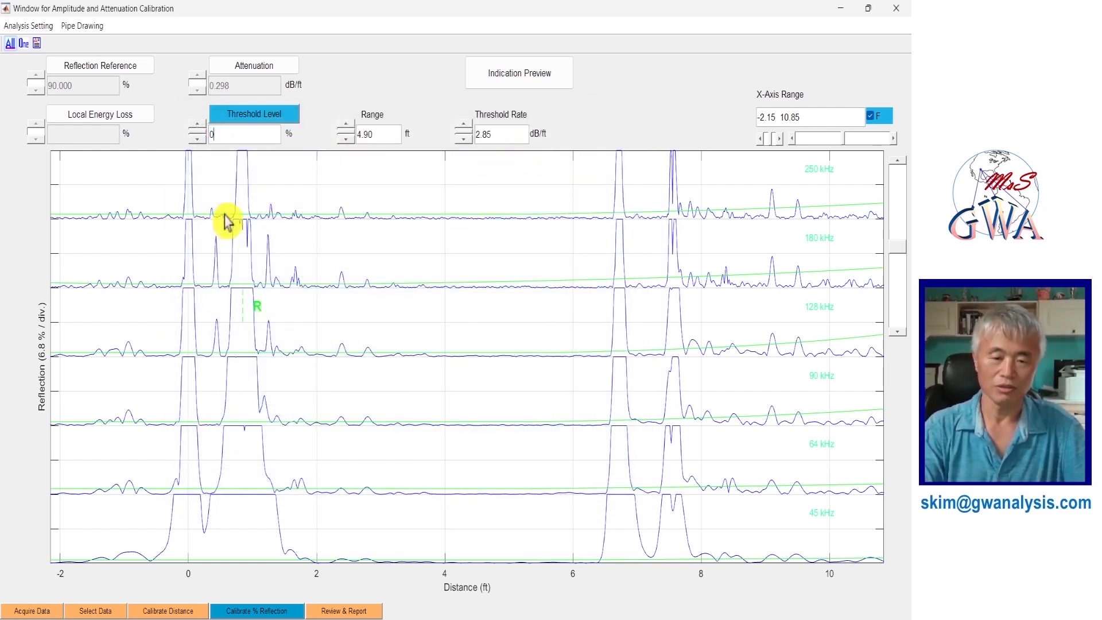
{"action": "key", "text": "Return"}
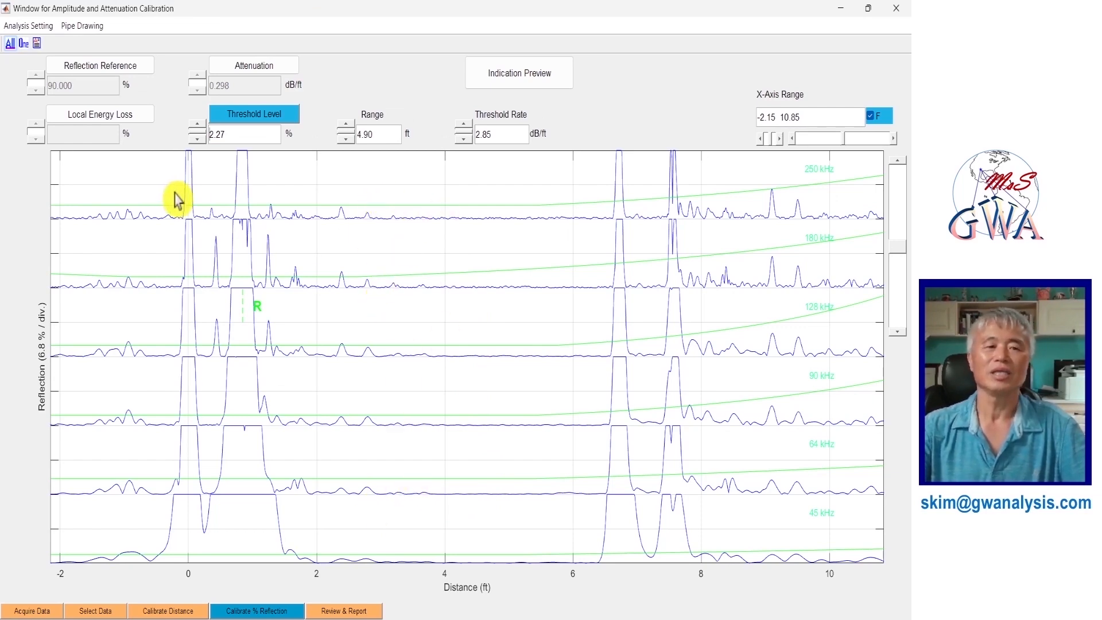
{"action": "left_click", "coordinate": [552, 76]}
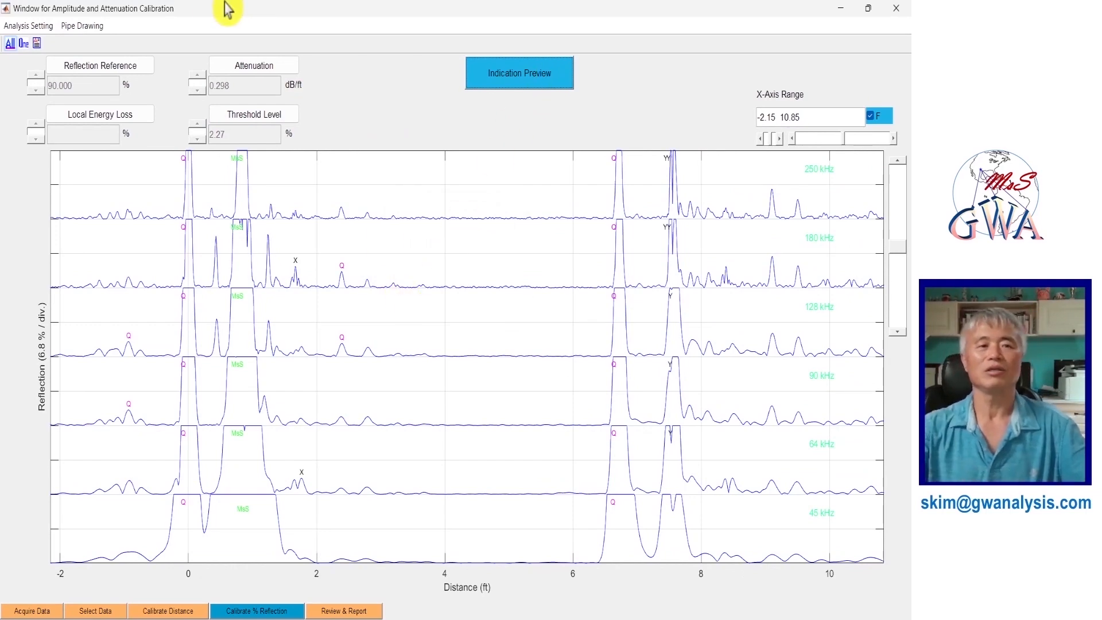
Restore the Default analysis setting and save it
{"action": "left_click", "coordinate": [34, 26]}
{"action": "left_click", "coordinate": [378, 227]}
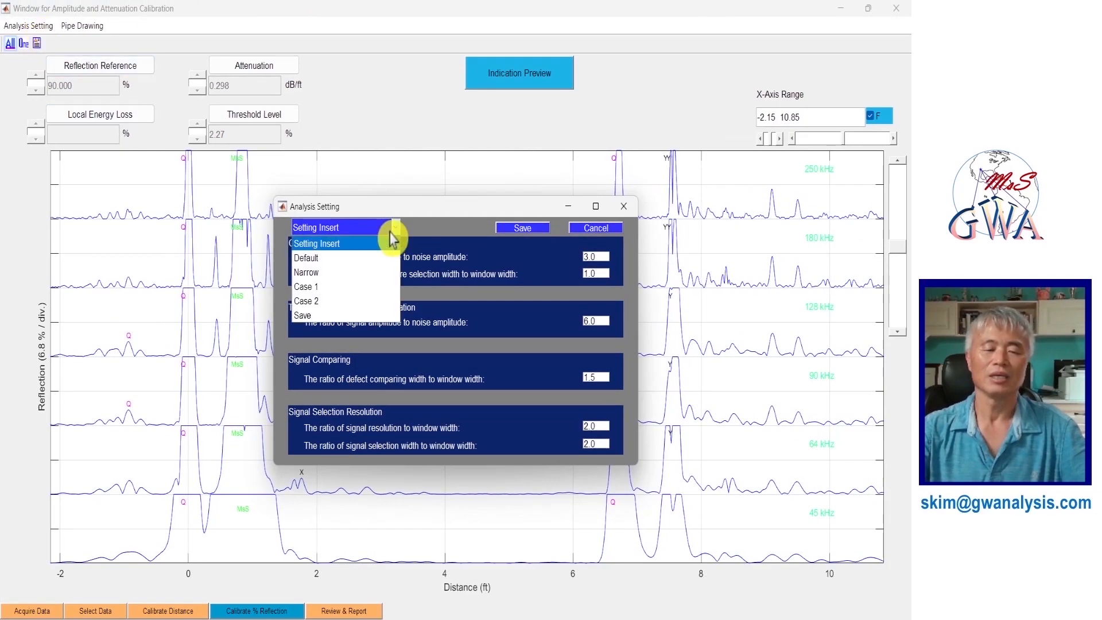
{"action": "left_click", "coordinate": [323, 259]}
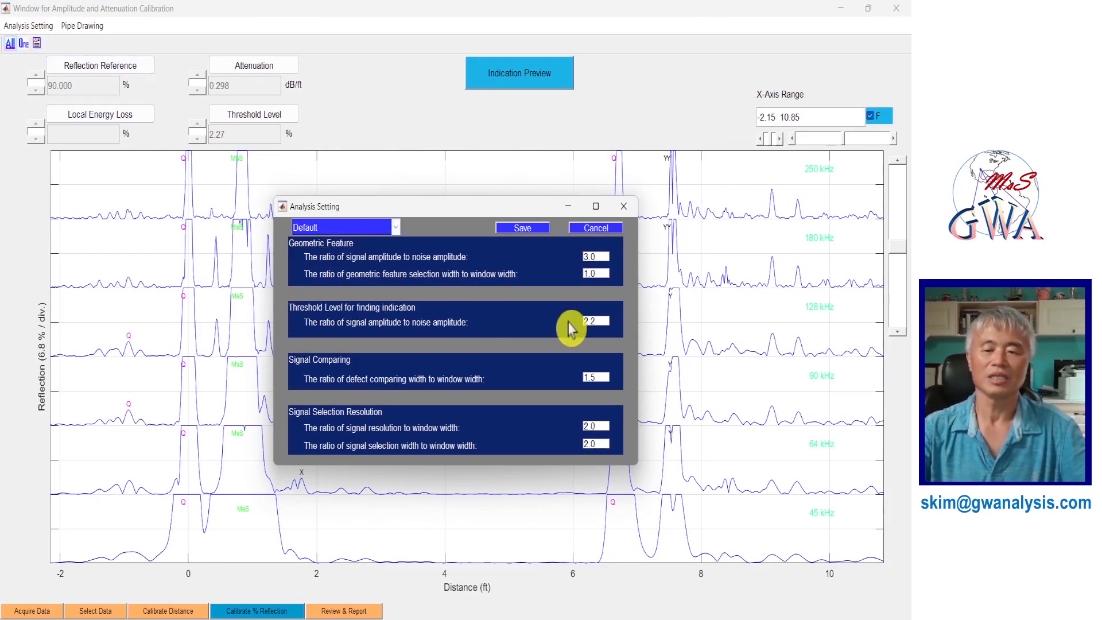
{"action": "left_click", "coordinate": [522, 228]}
Set the threshold level back to 0.83 % and apply the recalculated threshold curves to all frequencies
{"action": "left_click", "coordinate": [220, 114]}
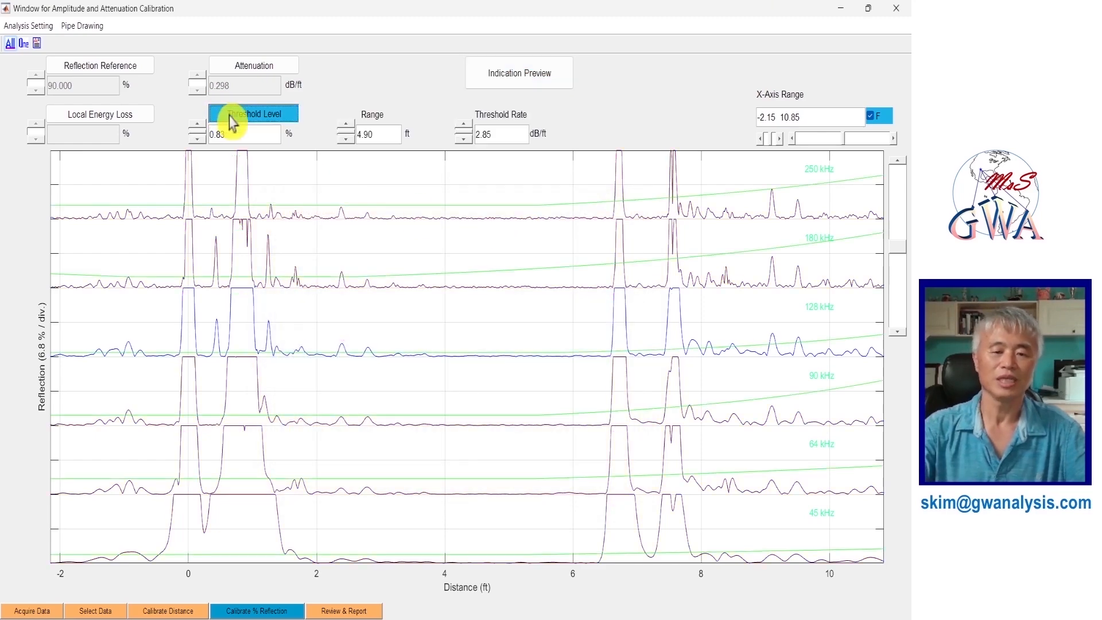
{"action": "double_click", "coordinate": [253, 133]}
{"action": "type", "text": "0.83"}
{"action": "key", "text": "Return"}
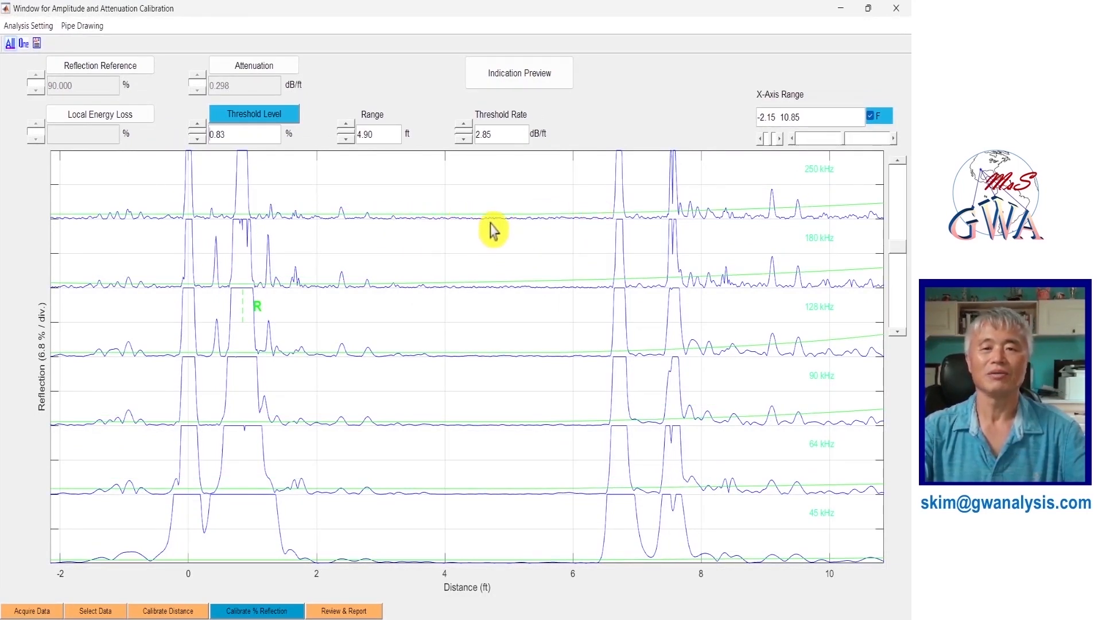
Preview the indications, and replace the old indications with the new ones in Review & Report
{"action": "left_click", "coordinate": [519, 84]}
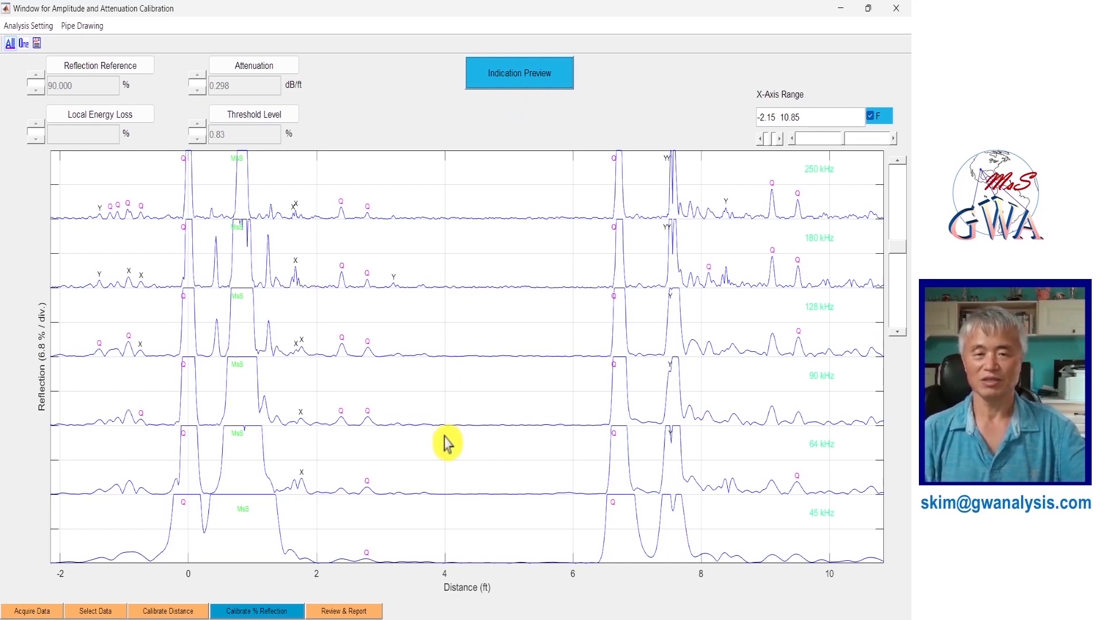
{"action": "left_click", "coordinate": [351, 611]}
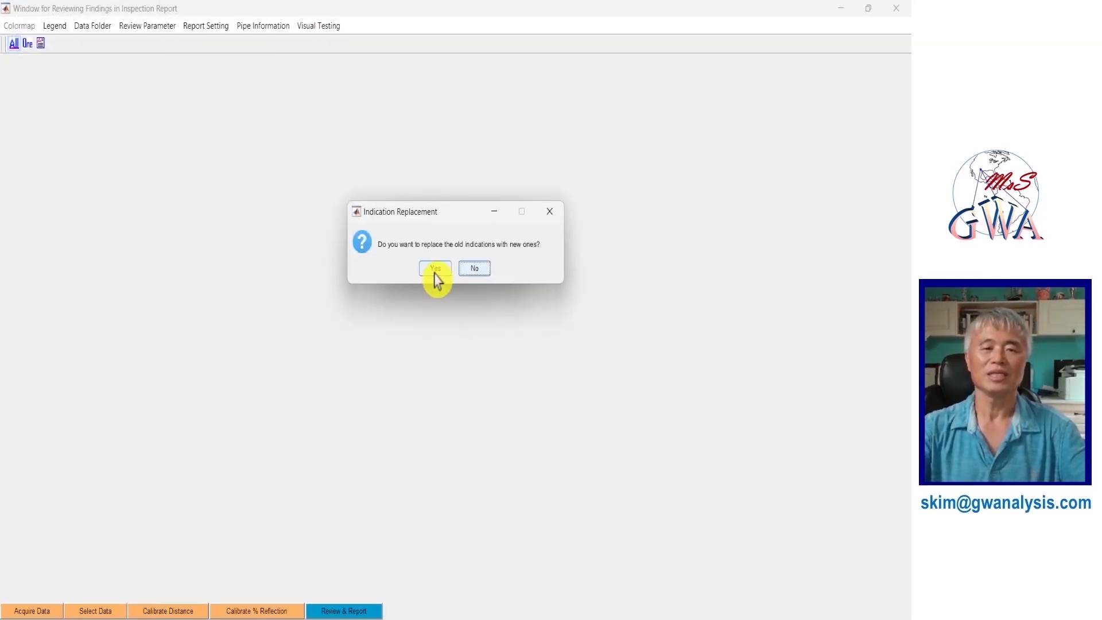
{"action": "left_click", "coordinate": [435, 274]}
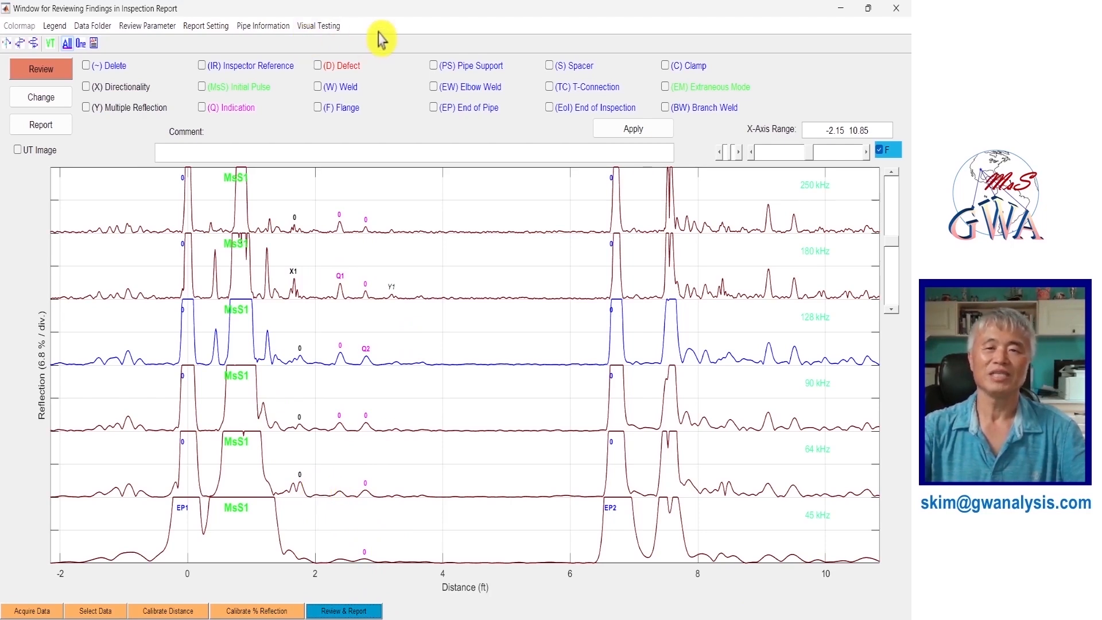
Open Visual Testing and set the first end of pipe, EP1, as the measuring reference
{"action": "left_click", "coordinate": [320, 30]}
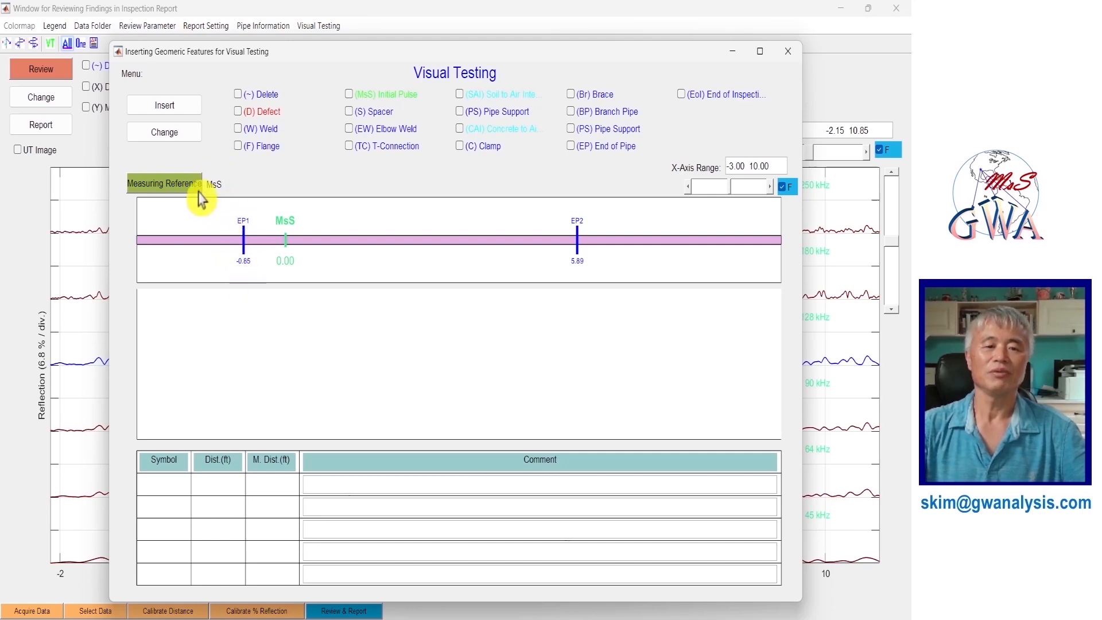
{"action": "left_click", "coordinate": [243, 234]}
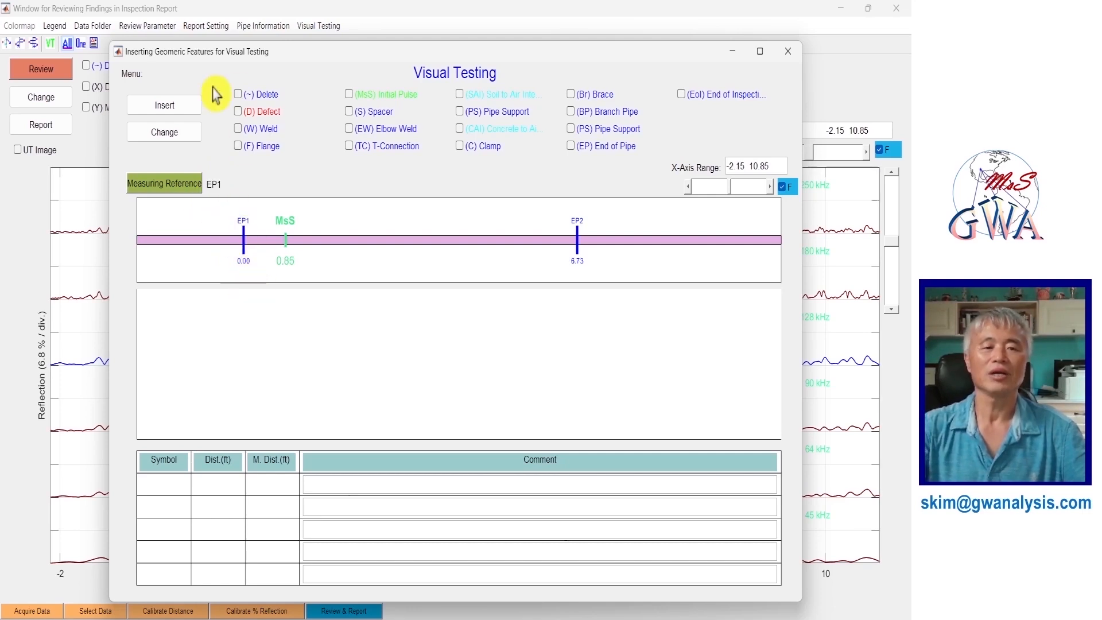
Insert pipe supports at distances of 2 and 6 ft from the measuring reference EP1
{"action": "left_click", "coordinate": [172, 106]}
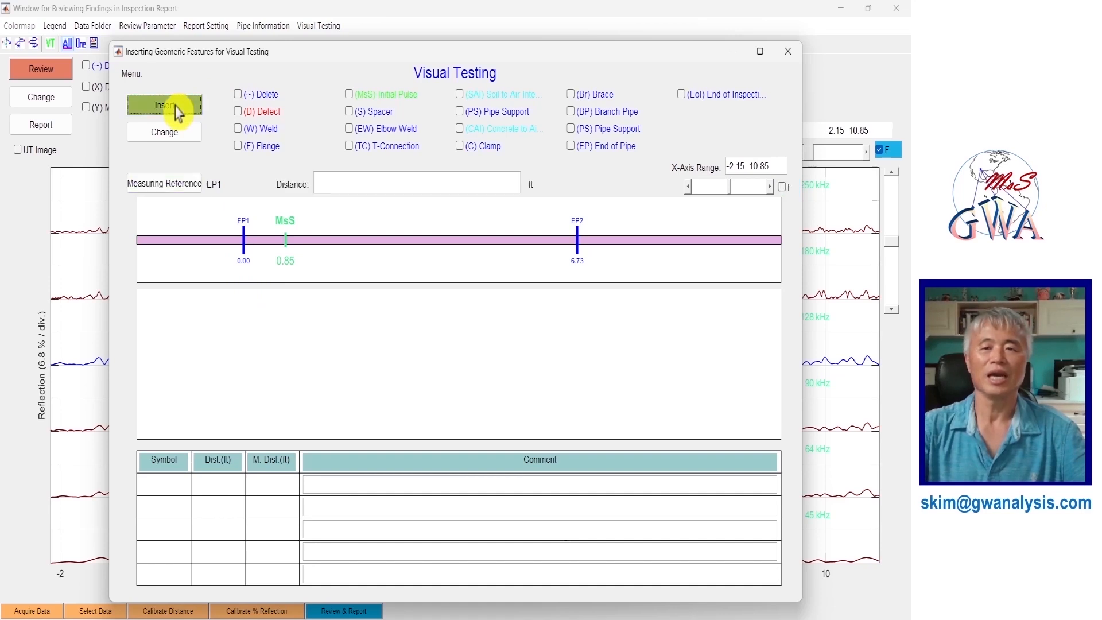
{"action": "left_click", "coordinate": [627, 132]}
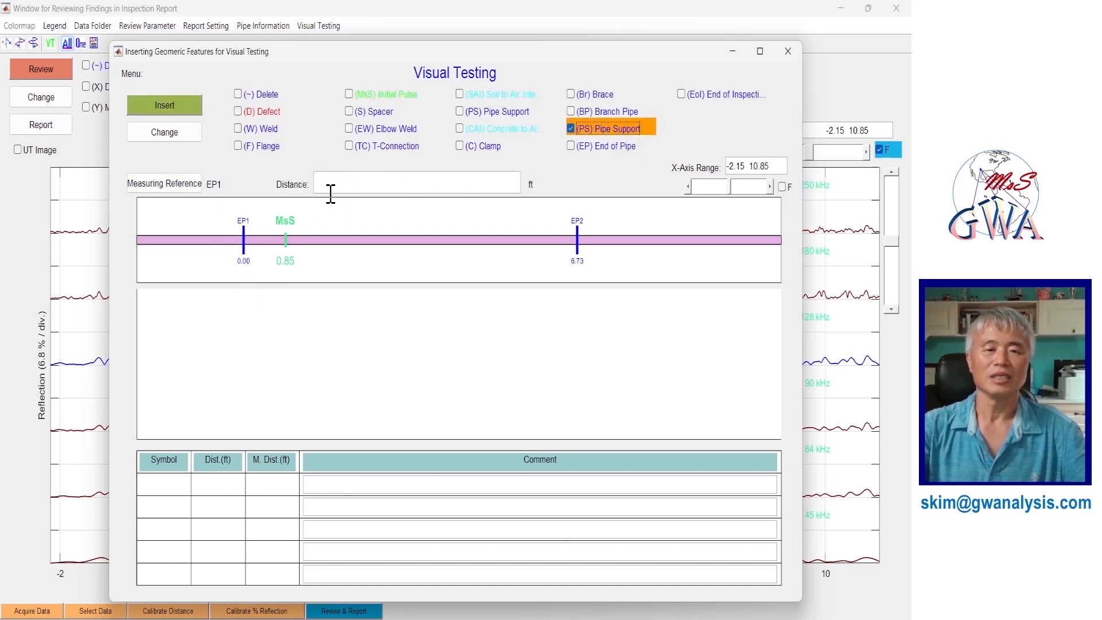
{"action": "type", "text": "2"}
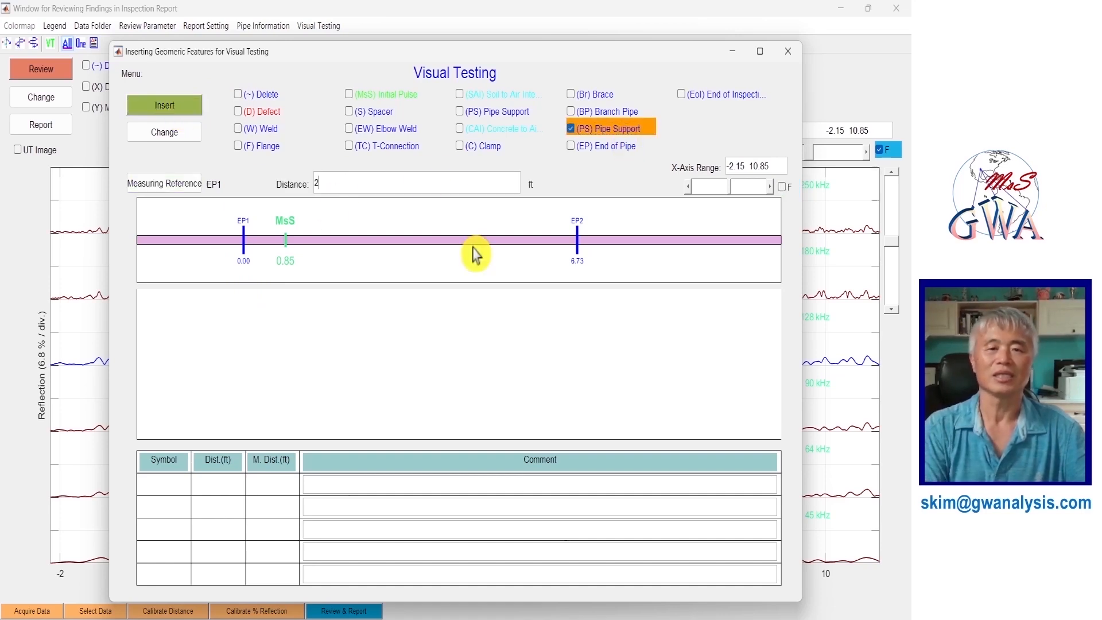
{"action": "type", "text": ".6"}
{"action": "key", "text": "Return"}
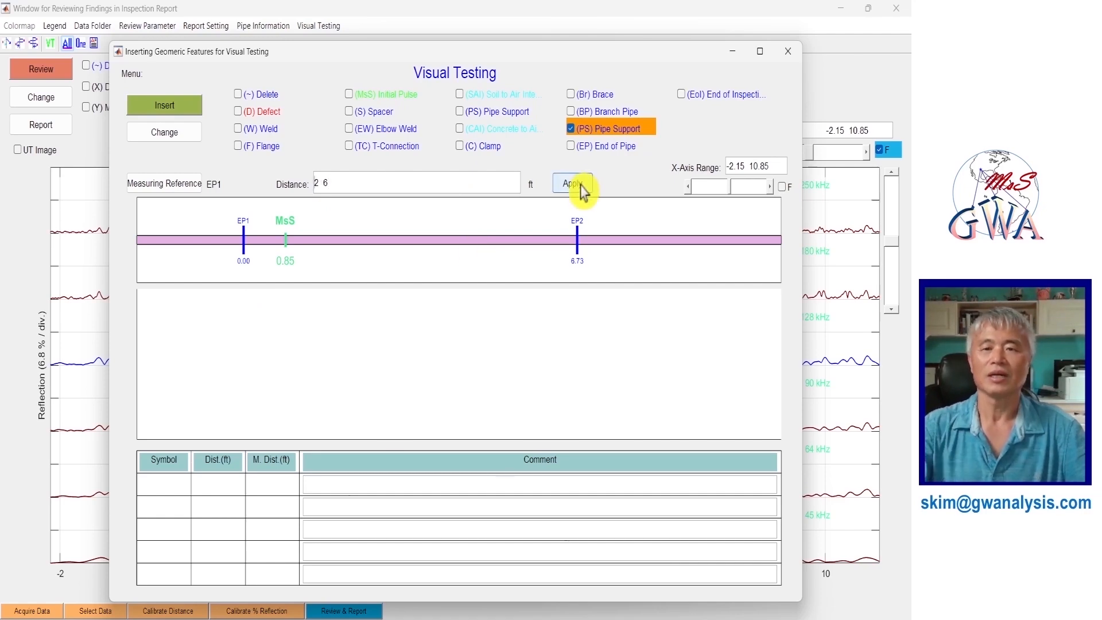
{"action": "left_click", "coordinate": [580, 185]}
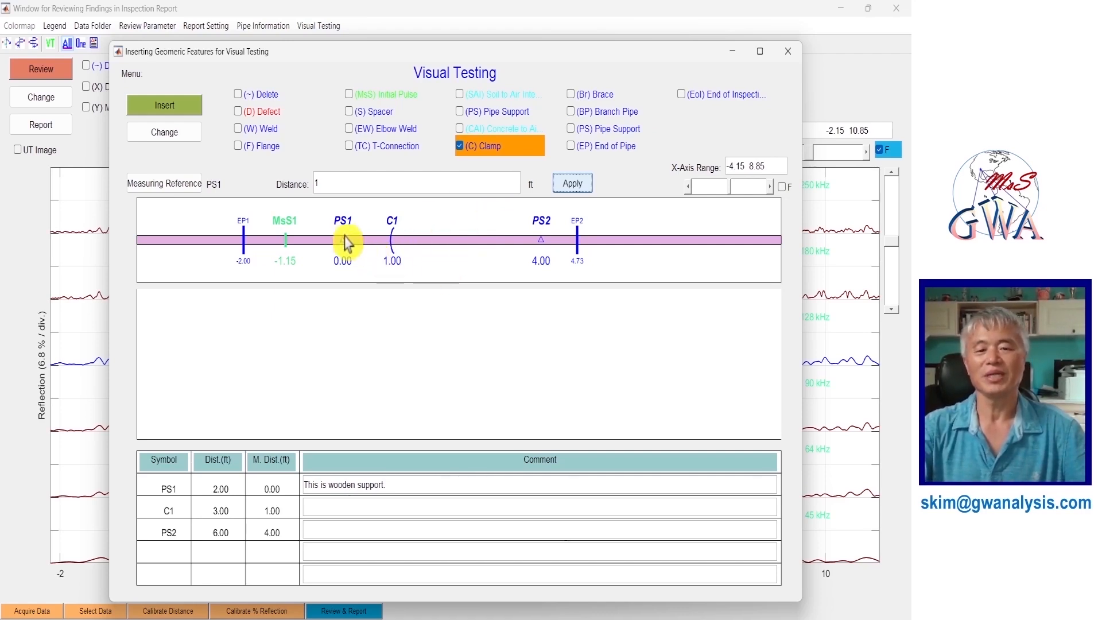
Insert branch pipes from 1.5 to 6 ft at 1.5 ft intervals, measured from pipe support PS1
{"action": "left_click", "coordinate": [614, 111]}
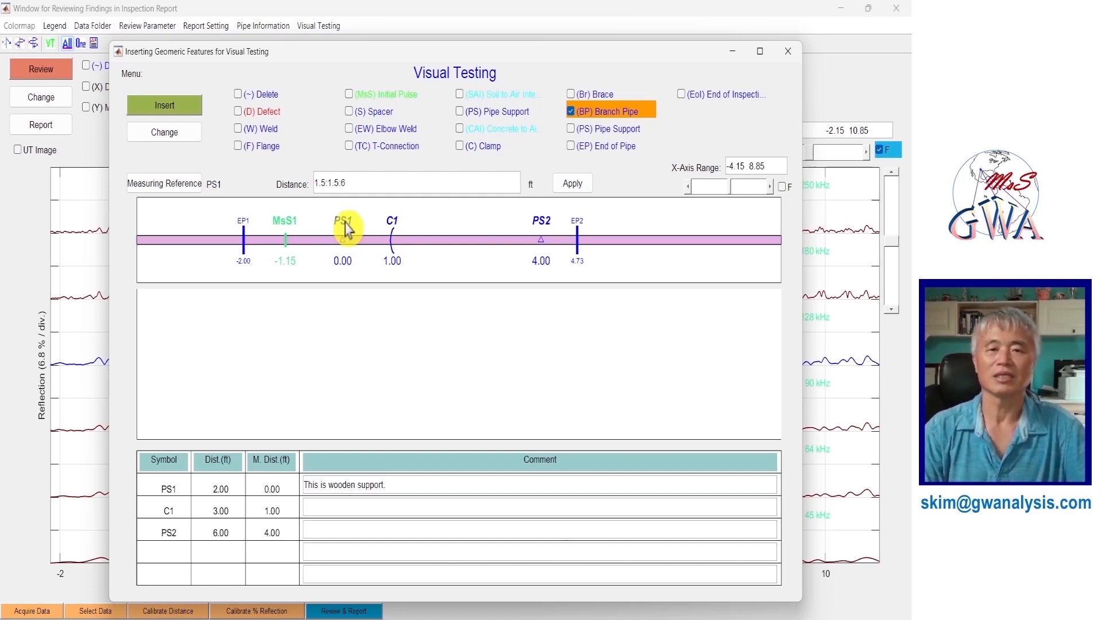
{"action": "left_click", "coordinate": [576, 184]}
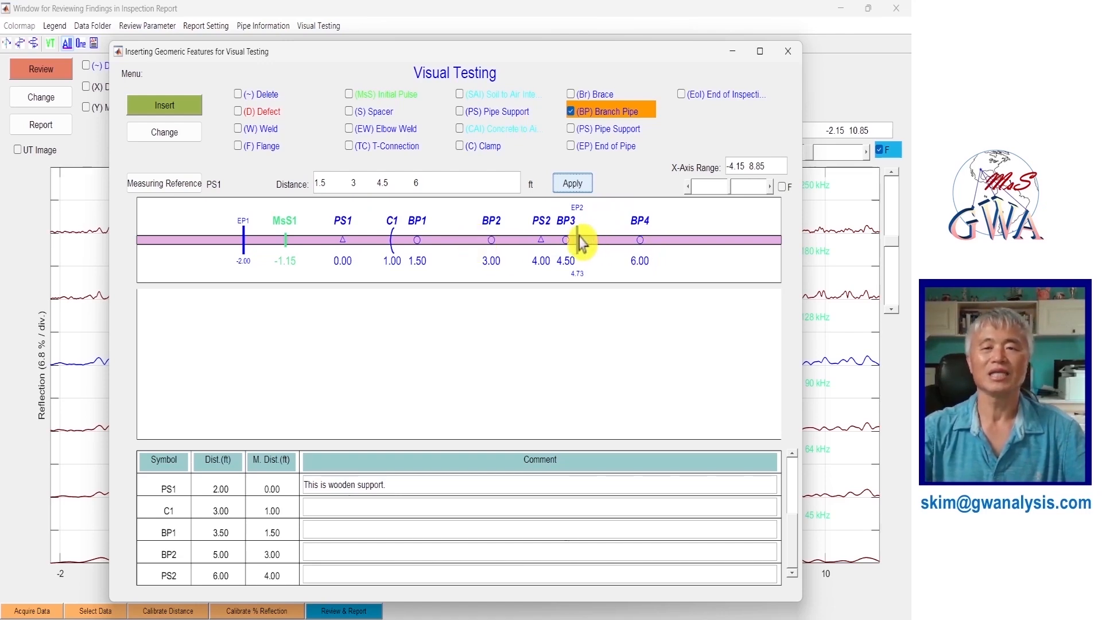
Delete clamp C1 and the four branch pipes from the Visual Testing drawing
{"action": "left_click", "coordinate": [190, 133]}
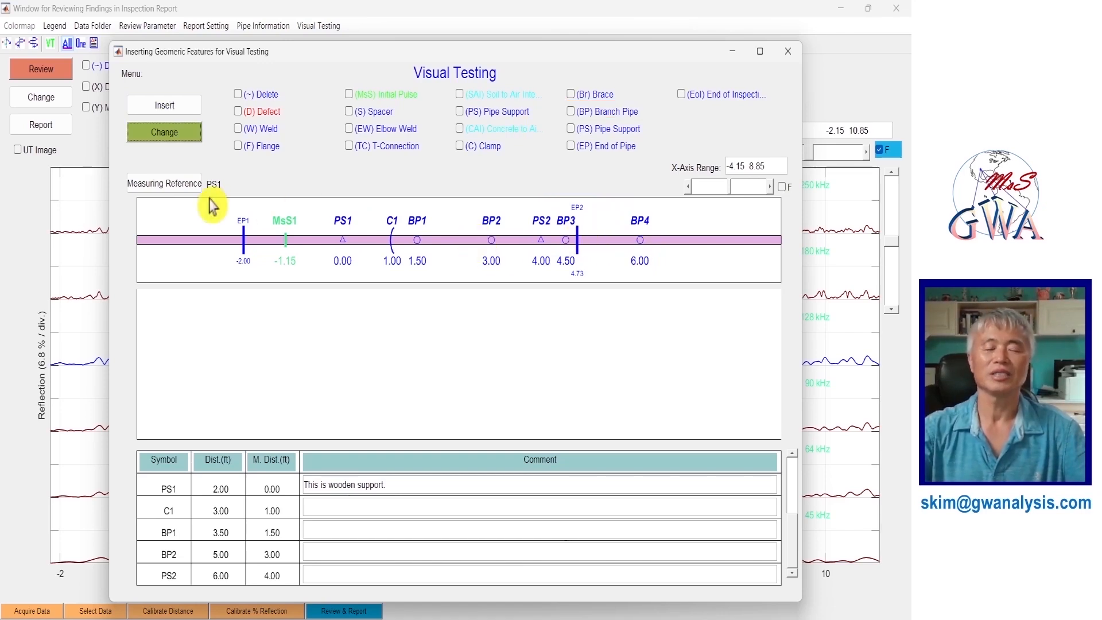
{"action": "left_click", "coordinate": [237, 94]}
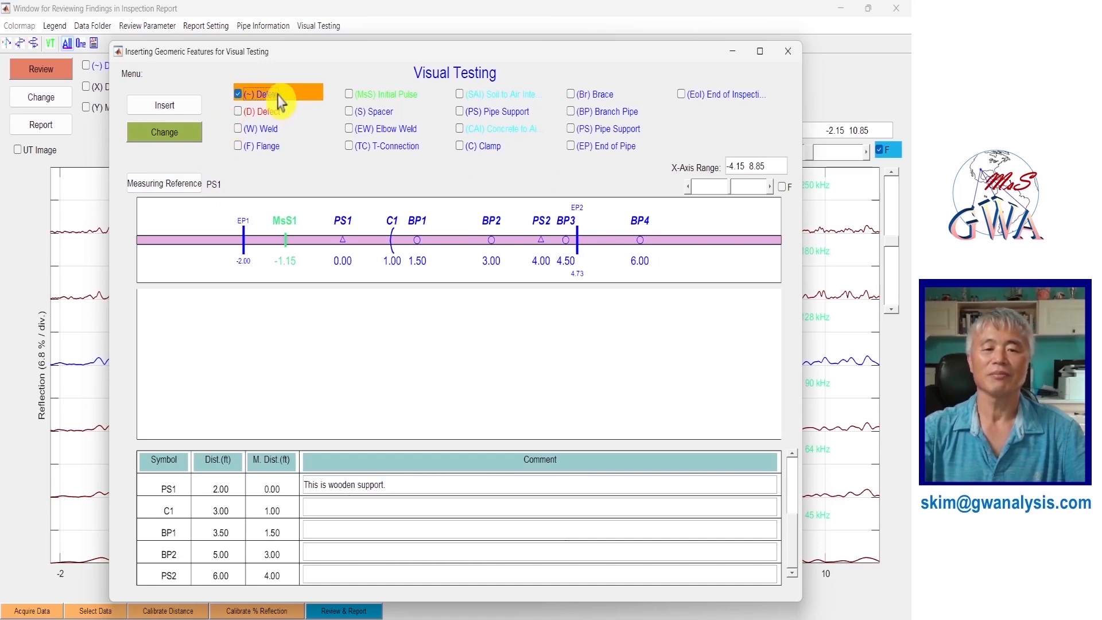
{"action": "left_click", "coordinate": [393, 228]}
{"action": "left_click", "coordinate": [419, 230]}
{"action": "left_click", "coordinate": [490, 230]}
{"action": "left_click", "coordinate": [563, 232]}
{"action": "left_click", "coordinate": [640, 225]}
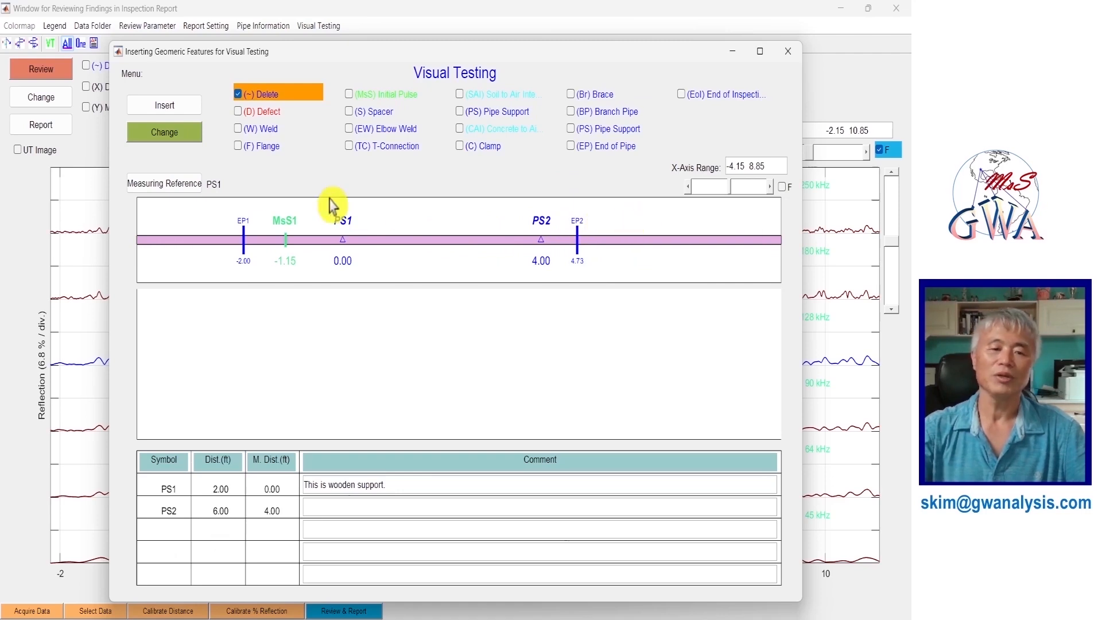
Try to delete the first end of pipe, EP1, from the Visual Testing drawing
{"action": "left_click", "coordinate": [243, 230]}
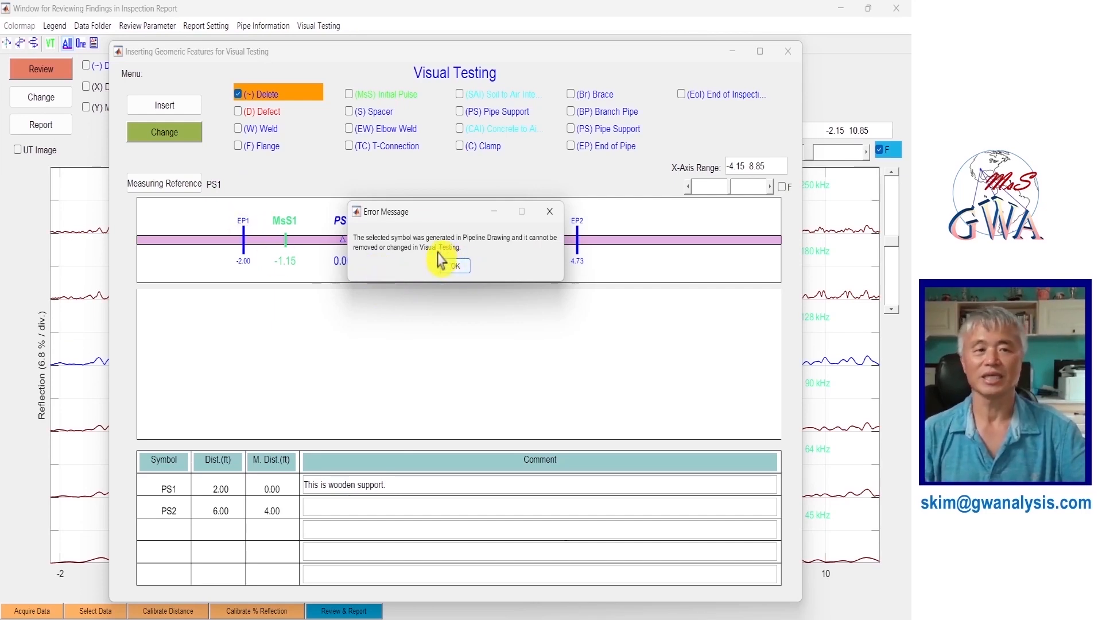
{"action": "left_click", "coordinate": [550, 211]}
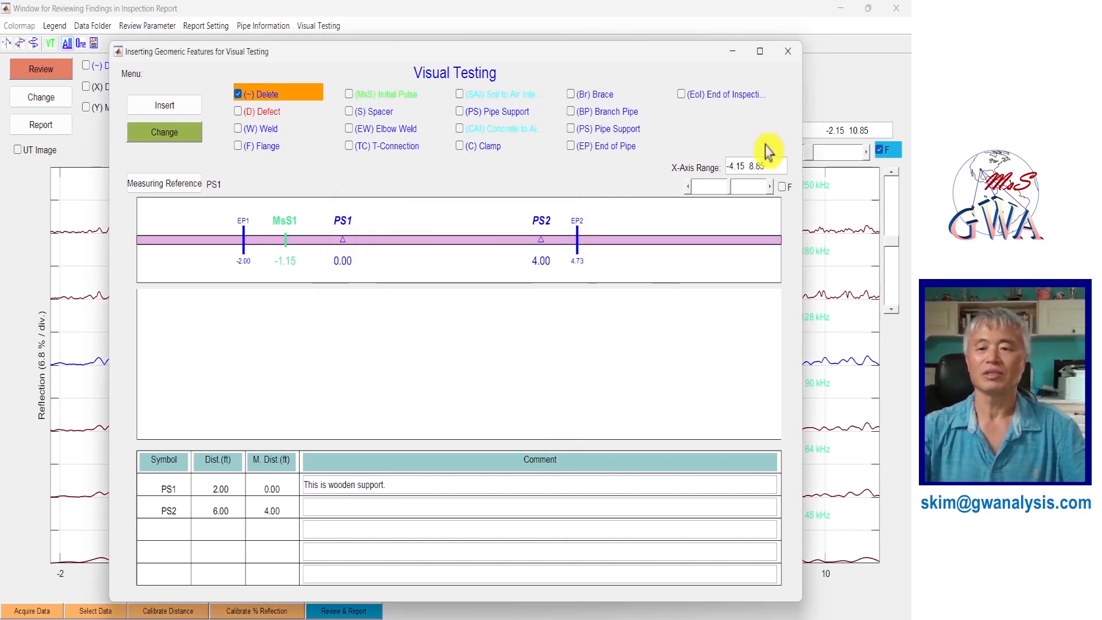
Close Visual Testing, saving the modification into demo1_gf.gfd, and overlay the visual testing features on the frequency plots
{"action": "left_click", "coordinate": [789, 53]}
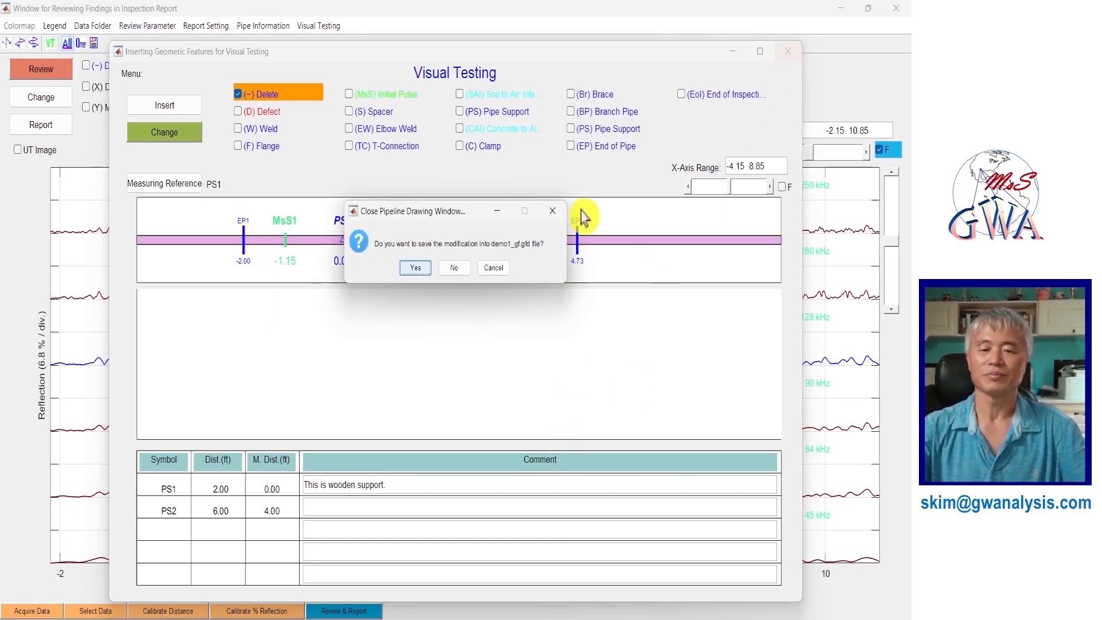
{"action": "left_click", "coordinate": [421, 271]}
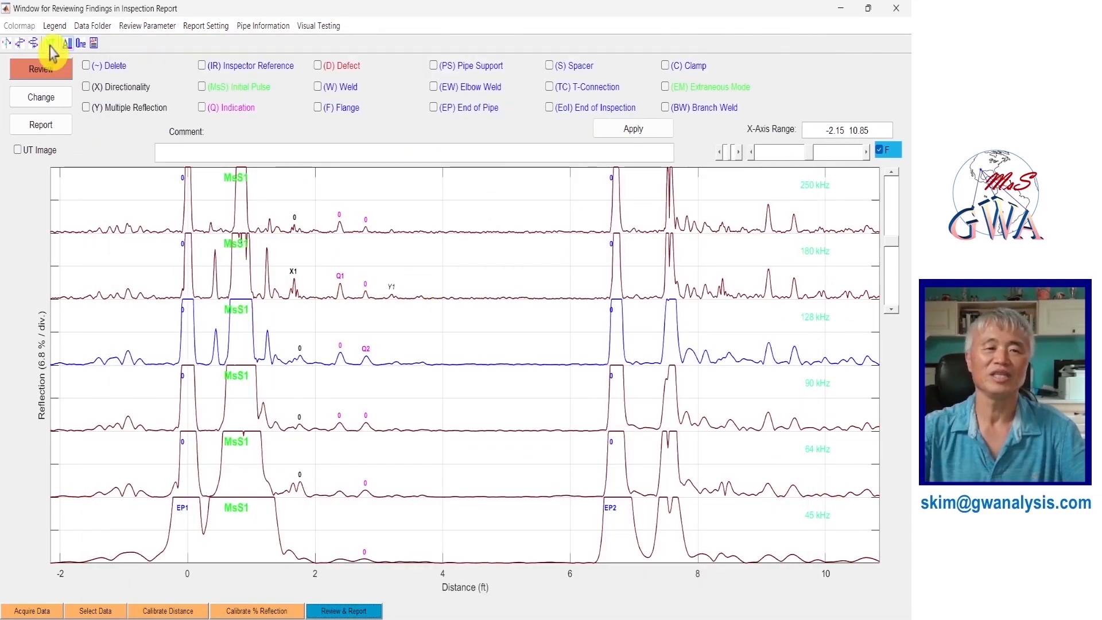
{"action": "left_click", "coordinate": [50, 46]}
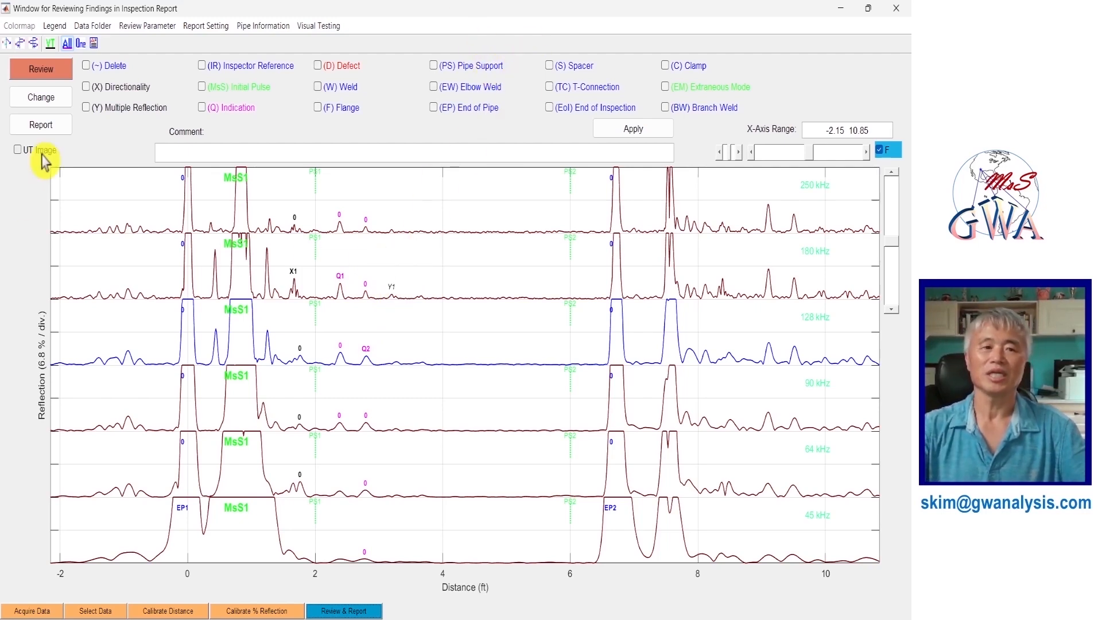
Show the UT images and select the first end-of-pipe signal in the 250 kHz data
{"action": "left_click", "coordinate": [18, 150]}
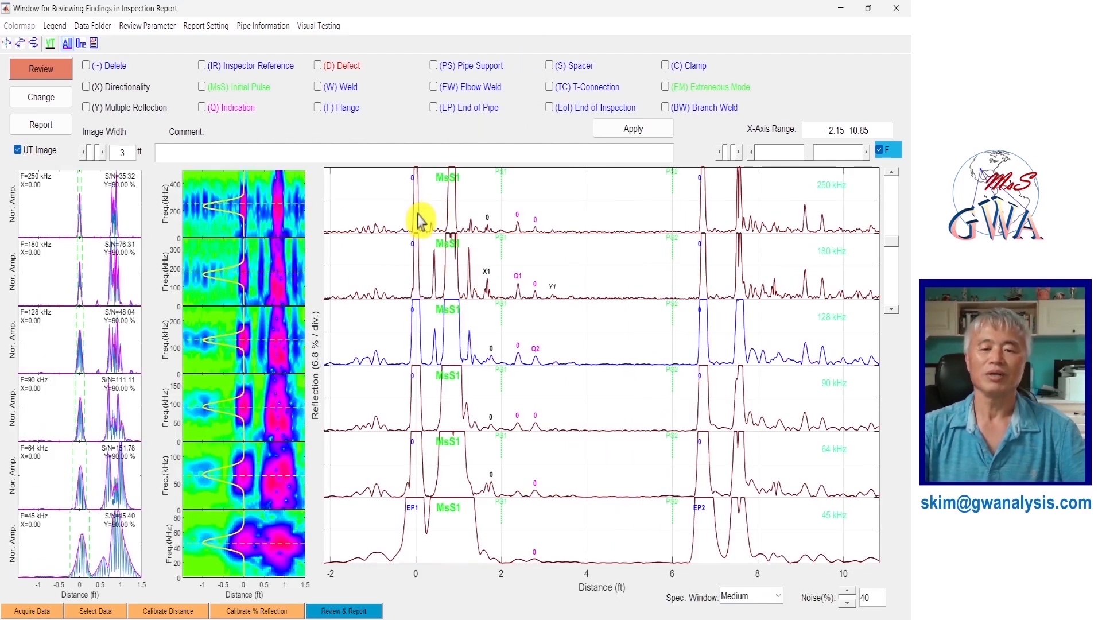
{"action": "left_click", "coordinate": [418, 232]}
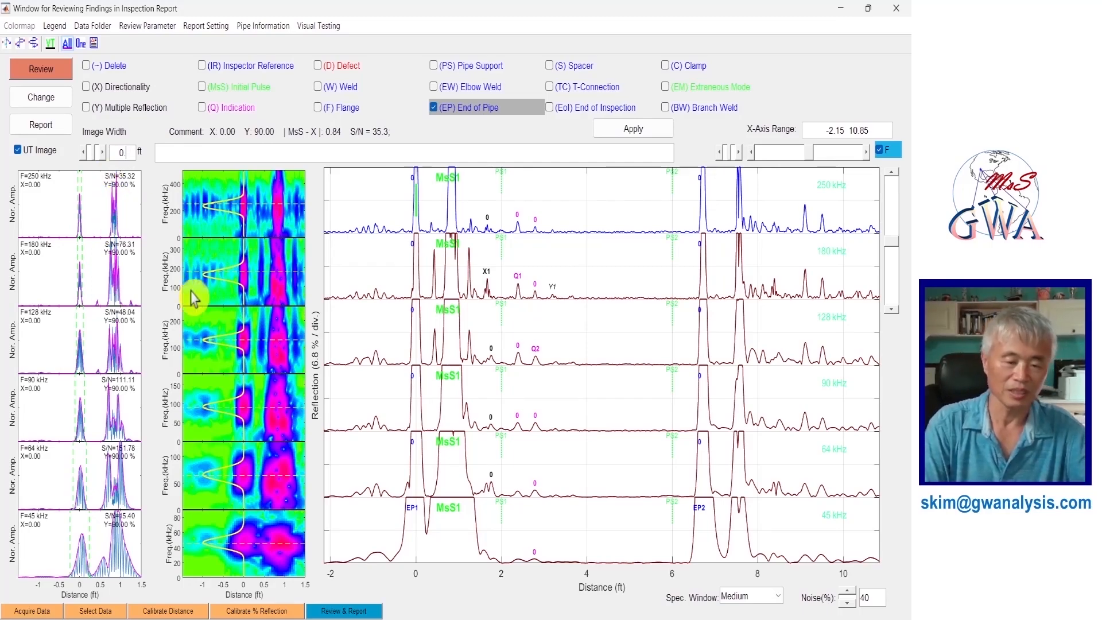
Try UT image widths of 0.5 ft and 6 ft, and set the width to 1 ft
{"action": "type", "text": ".5"}
{"action": "key", "text": "Return"}
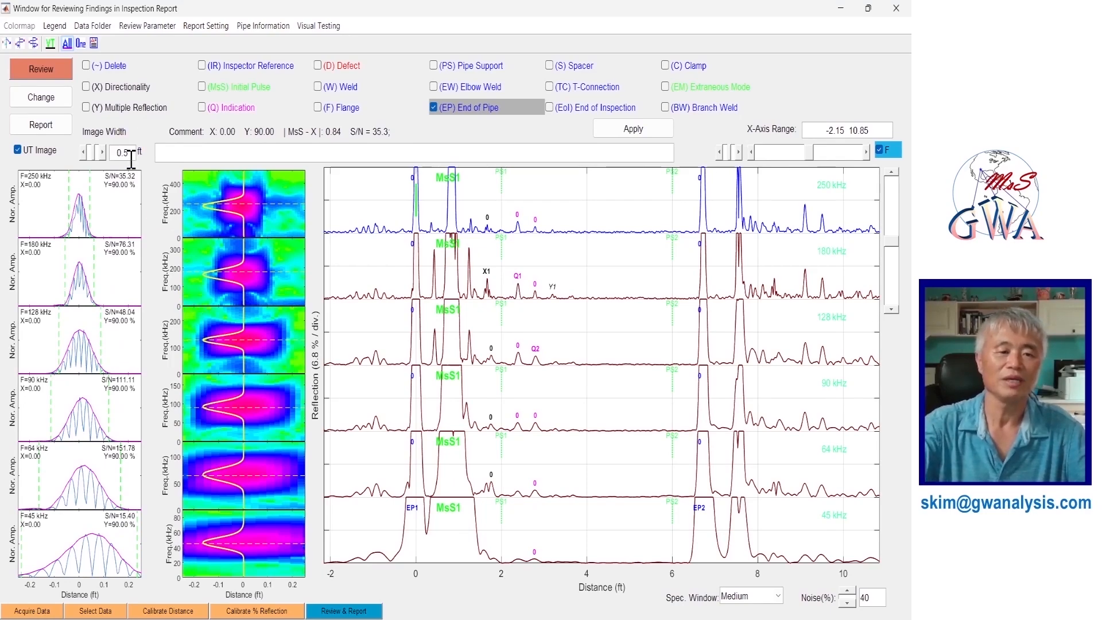
{"action": "left_click_drag", "start_coordinate": [132, 154], "coordinate": [84, 152]}
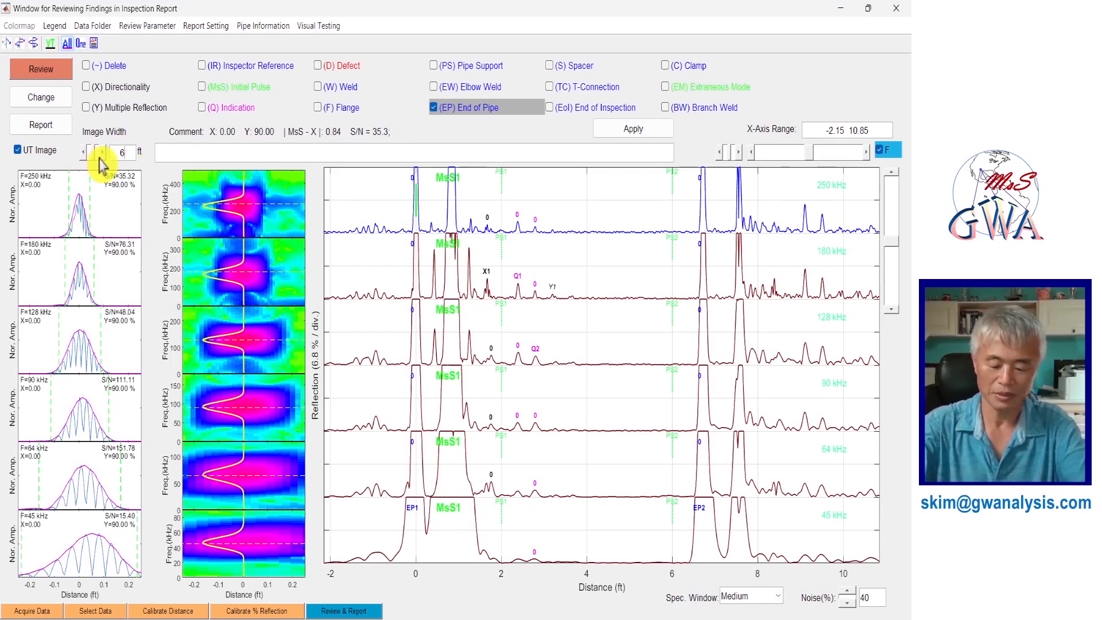
{"action": "type", "text": "6"}
{"action": "key", "text": "Return"}
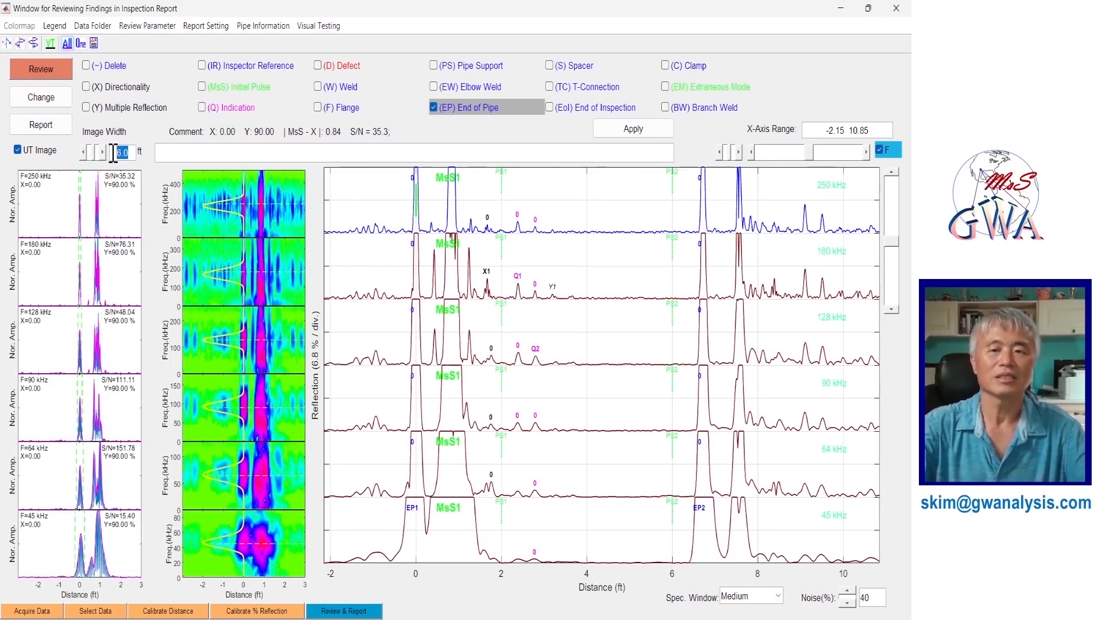
{"action": "type", "text": "1"}
{"action": "key", "text": "Return"}
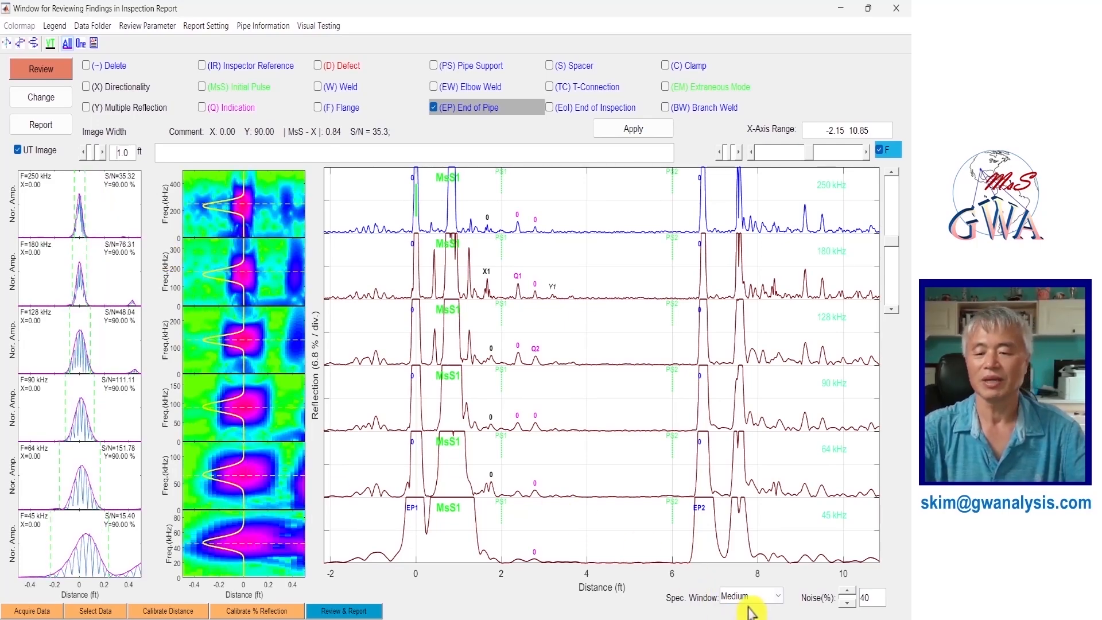
Compare the Very wide and Very narrow spectrogram windows, and set the window back to Medium
{"action": "left_click", "coordinate": [783, 603]}
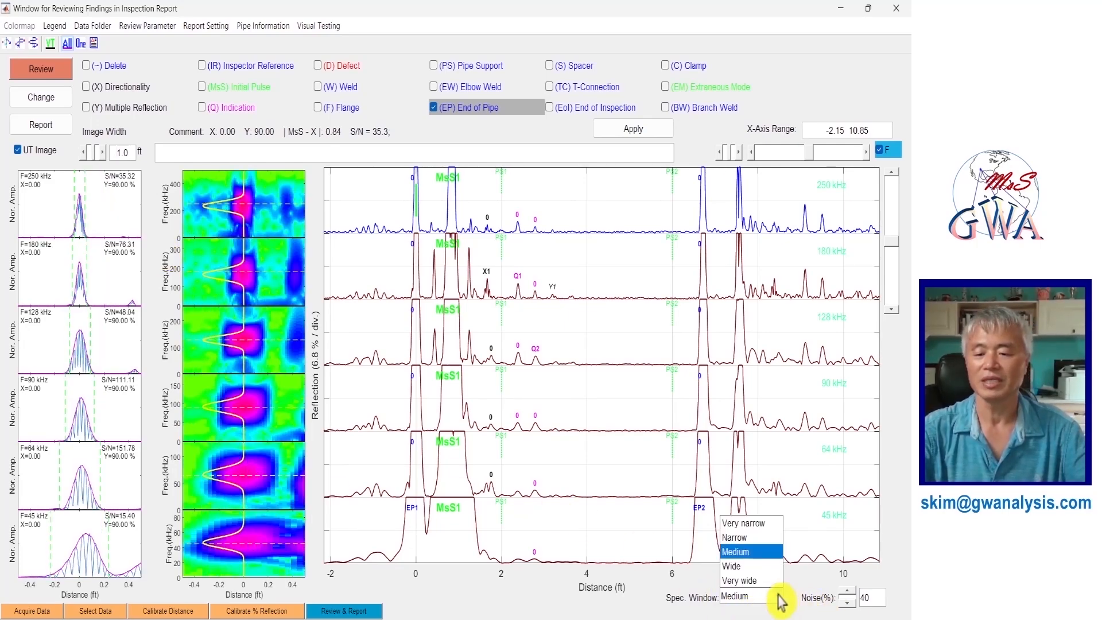
{"action": "left_click", "coordinate": [758, 581]}
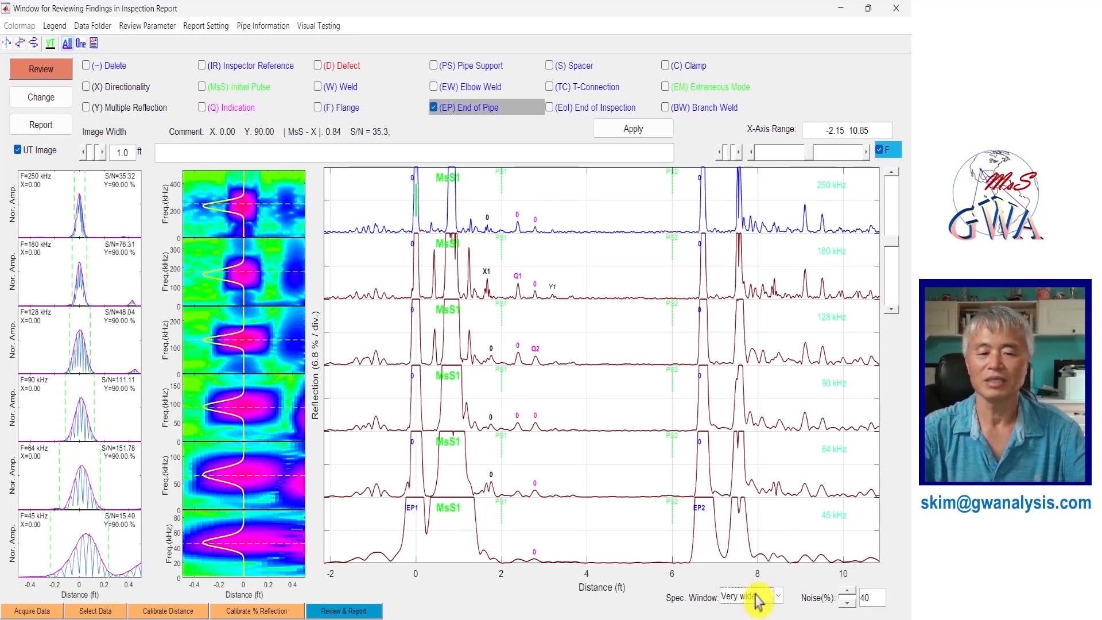
{"action": "left_click", "coordinate": [770, 601]}
{"action": "left_click", "coordinate": [757, 523]}
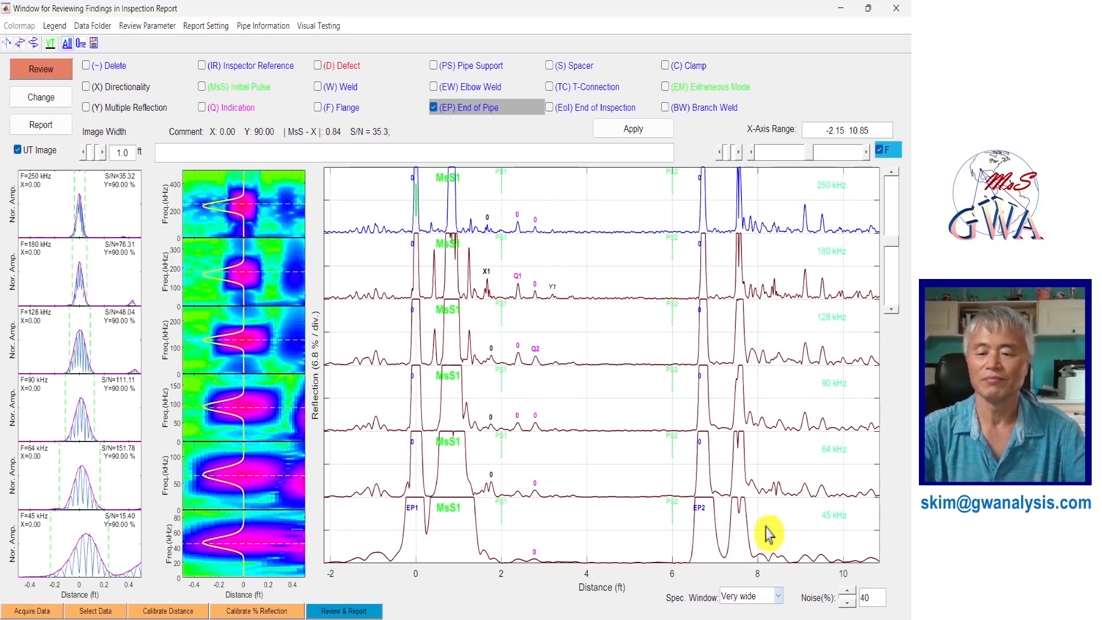
{"action": "left_click", "coordinate": [778, 603]}
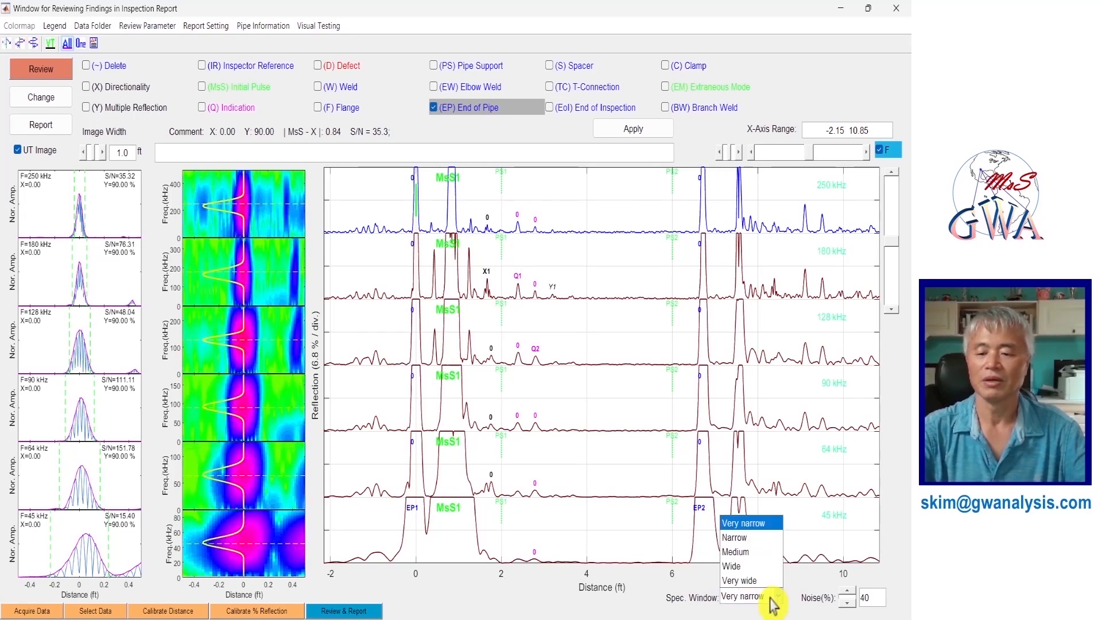
{"action": "left_click", "coordinate": [755, 557]}
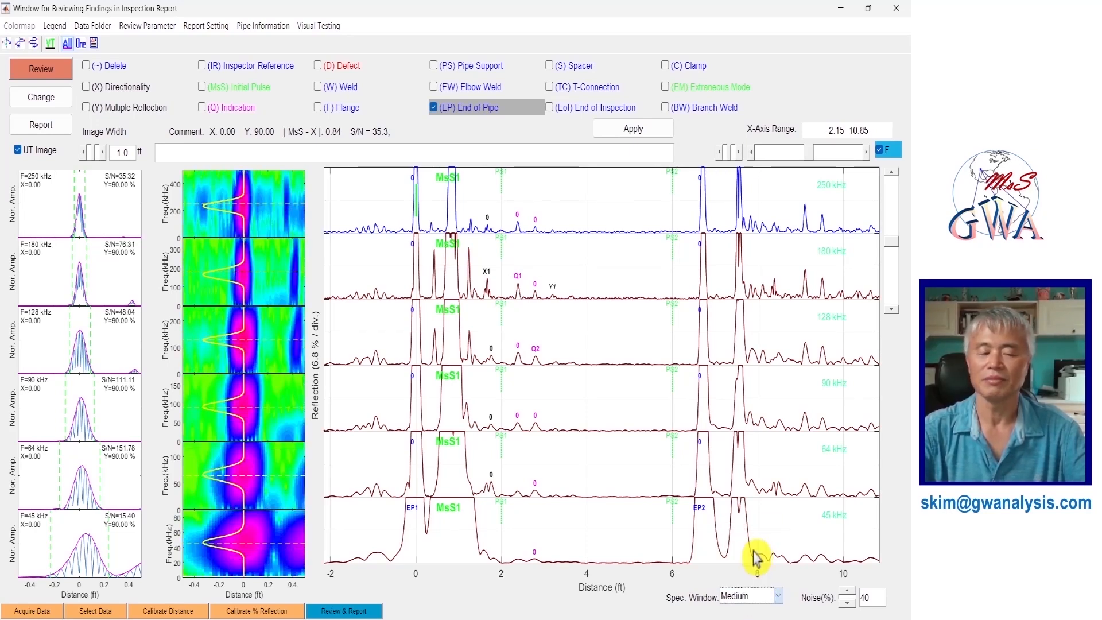
Examine the UT images of both indications at 250 kHz and of the multiple reflections behind them at 180 kHz
{"action": "left_click", "coordinate": [521, 227]}
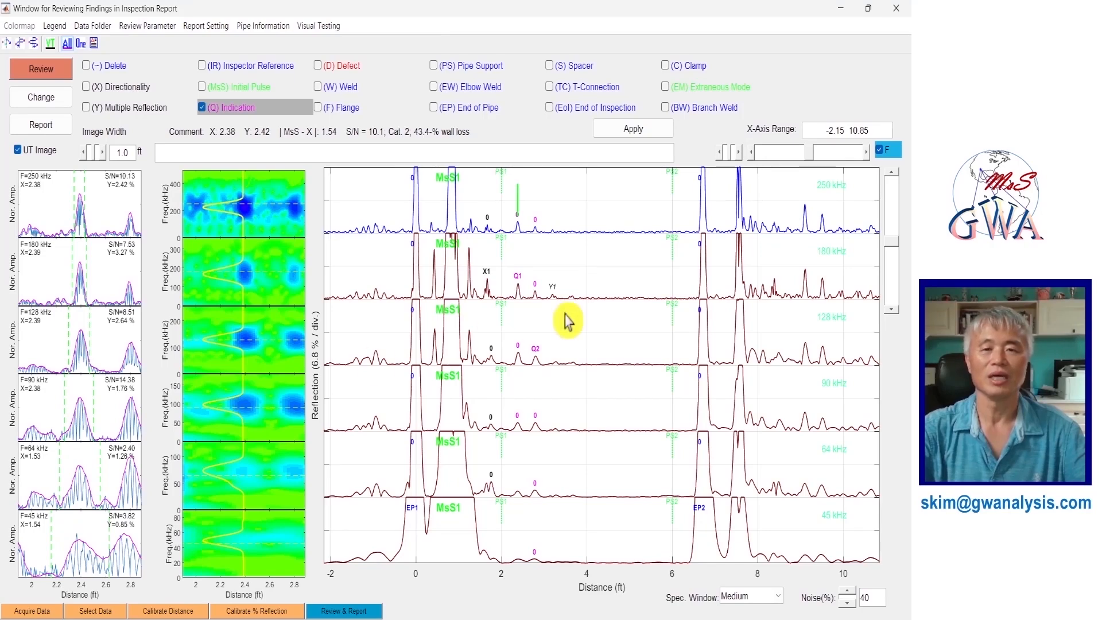
{"action": "left_click", "coordinate": [537, 239]}
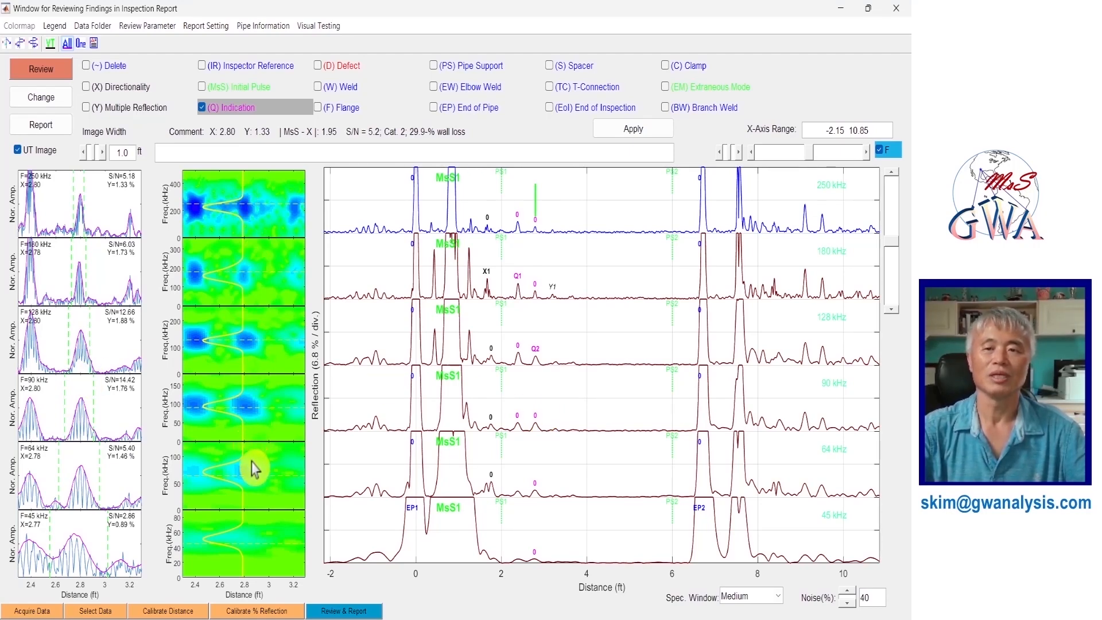
{"action": "left_click", "coordinate": [551, 297]}
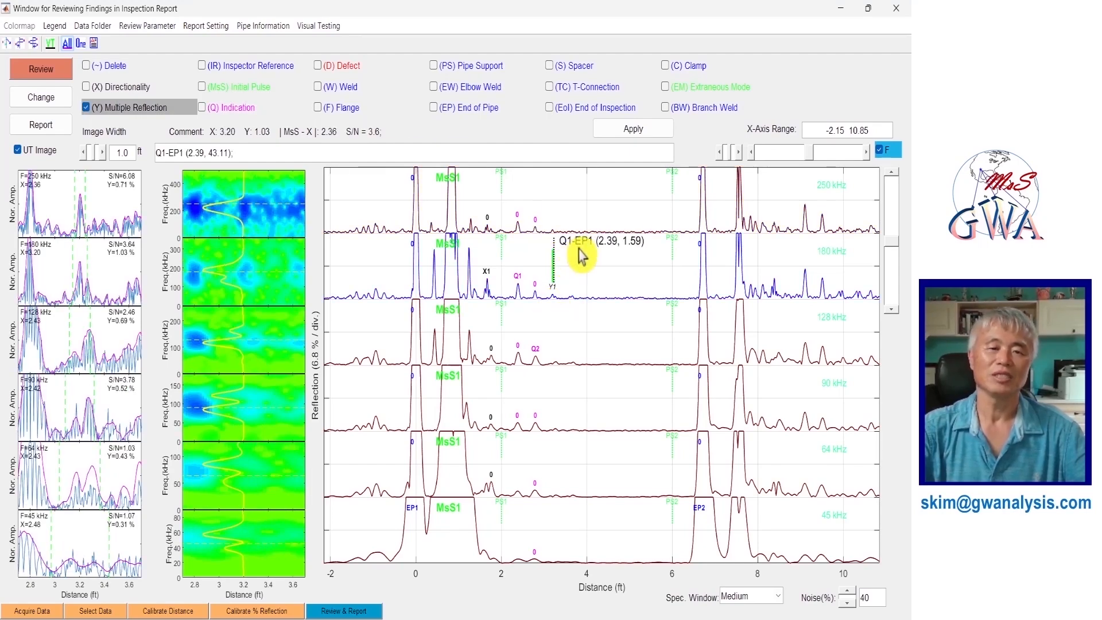
{"action": "left_click", "coordinate": [571, 303]}
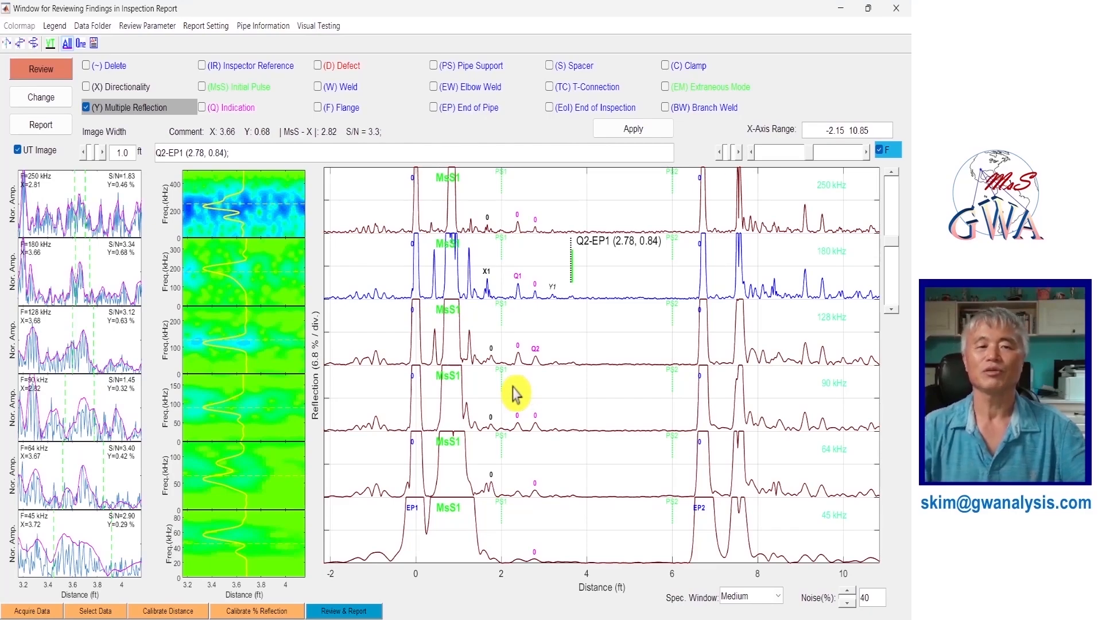
Switch to the single-frequency view and review the indications across the 128, 90, 64, 45 and 250 kHz data
{"action": "left_click", "coordinate": [80, 43]}
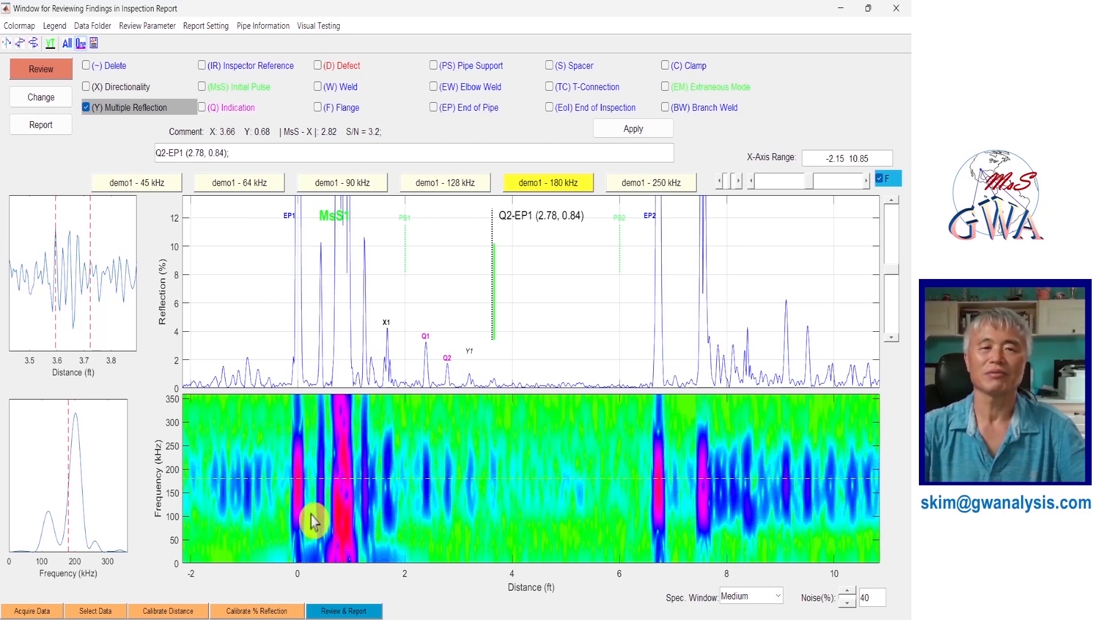
{"action": "left_click", "coordinate": [436, 185]}
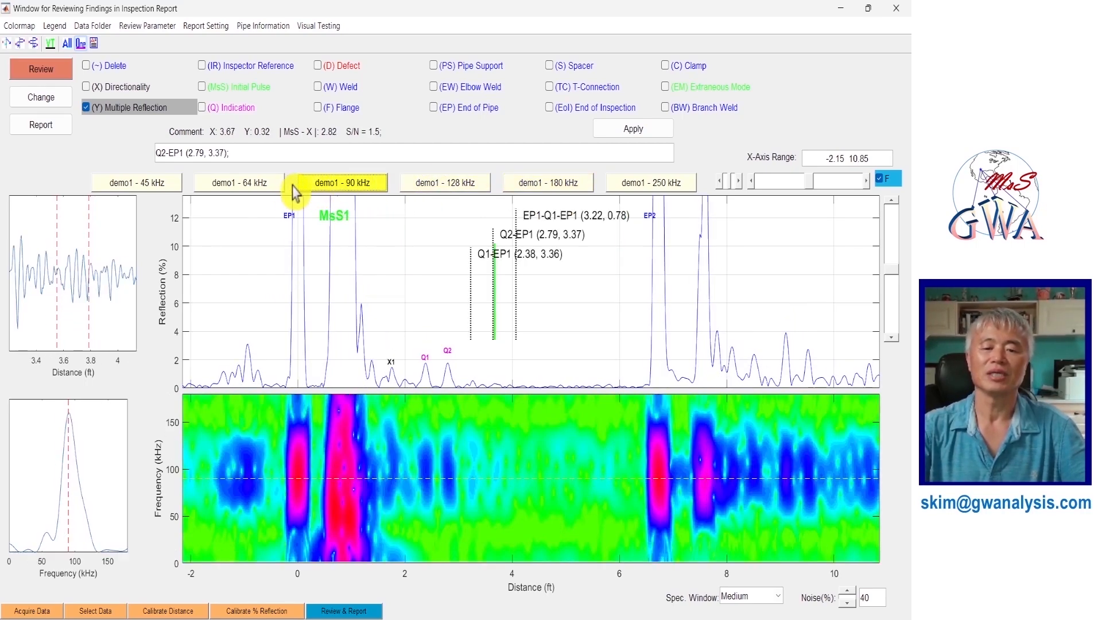
{"action": "left_click", "coordinate": [255, 190]}
{"action": "left_click", "coordinate": [156, 187]}
{"action": "left_click", "coordinate": [636, 185]}
{"action": "left_click", "coordinate": [430, 385]}
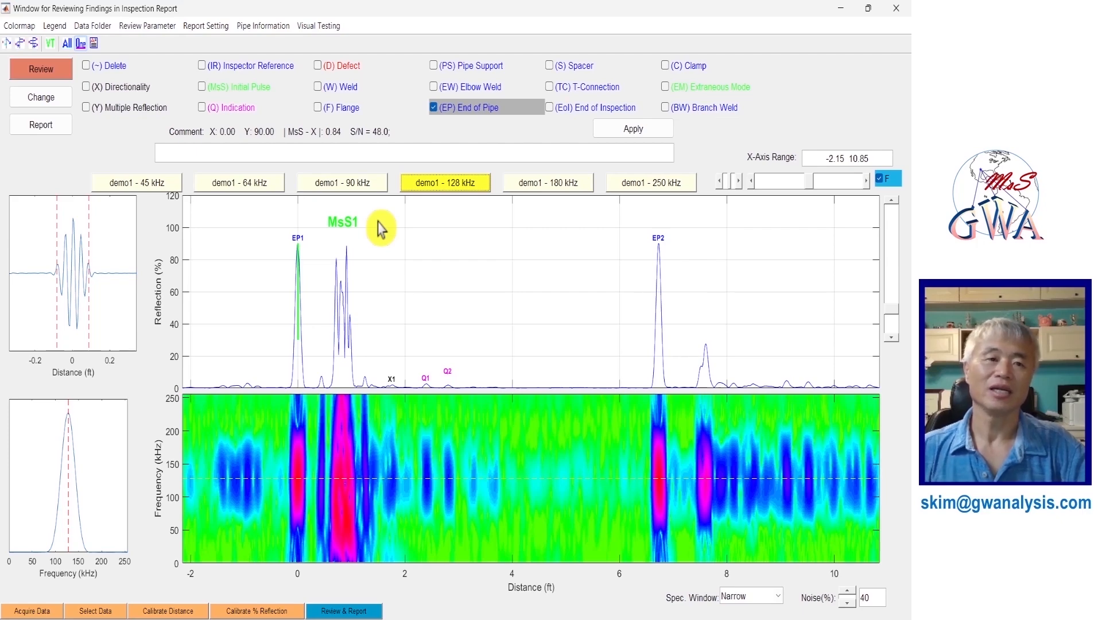
Return to the view of all frequencies and open the Report section with its summary
{"action": "left_click", "coordinate": [68, 46]}
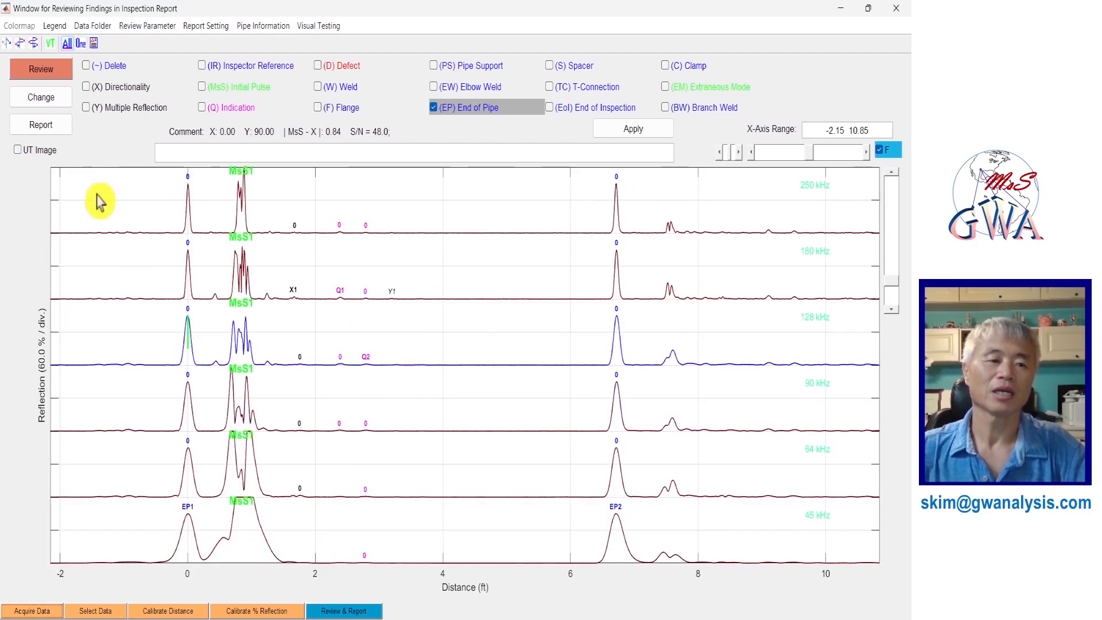
{"action": "left_click", "coordinate": [60, 129]}
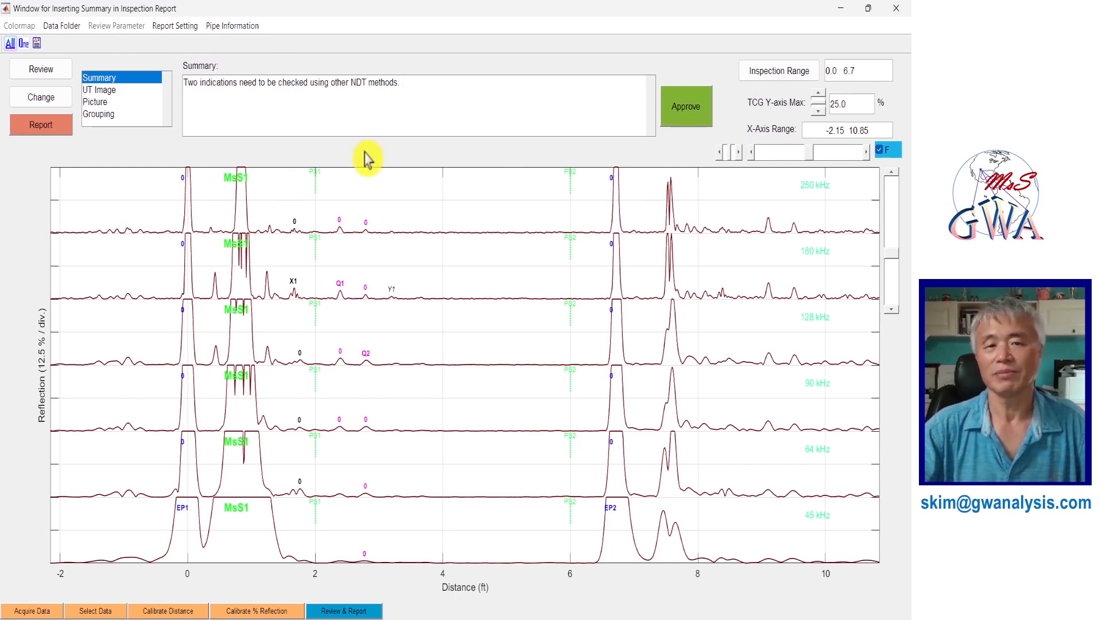
Copy the Memo 1 text about the two artificial defects from the notepad and append it to the report summary
{"action": "left_click", "coordinate": [37, 45]}
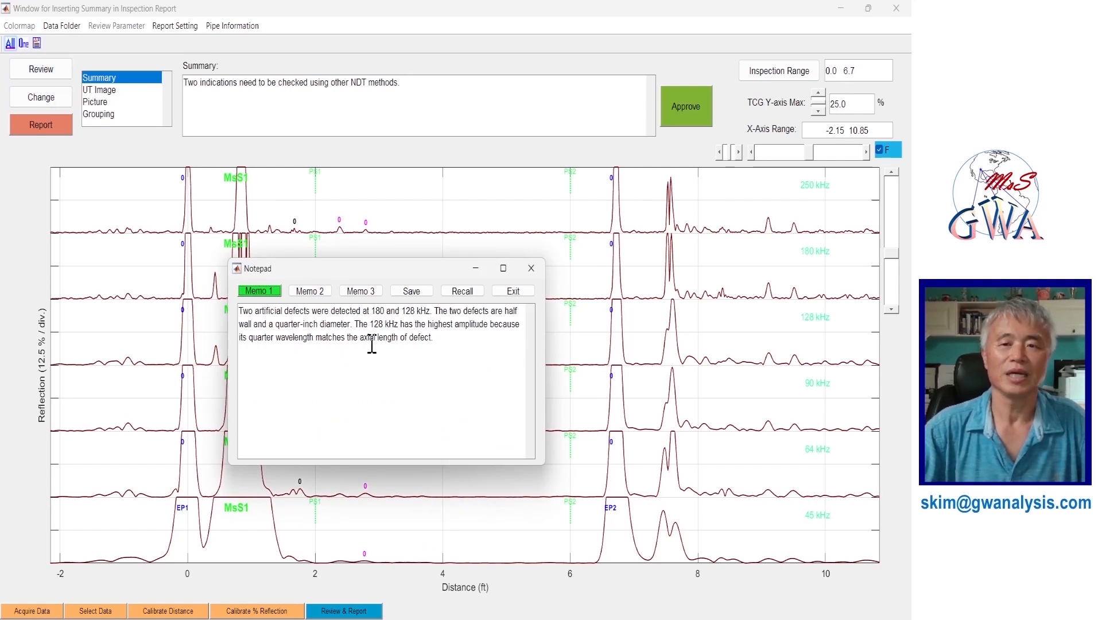
{"action": "left_click_drag", "start_coordinate": [446, 337], "coordinate": [238, 310]}
{"action": "key", "text": "ctrl+c"}
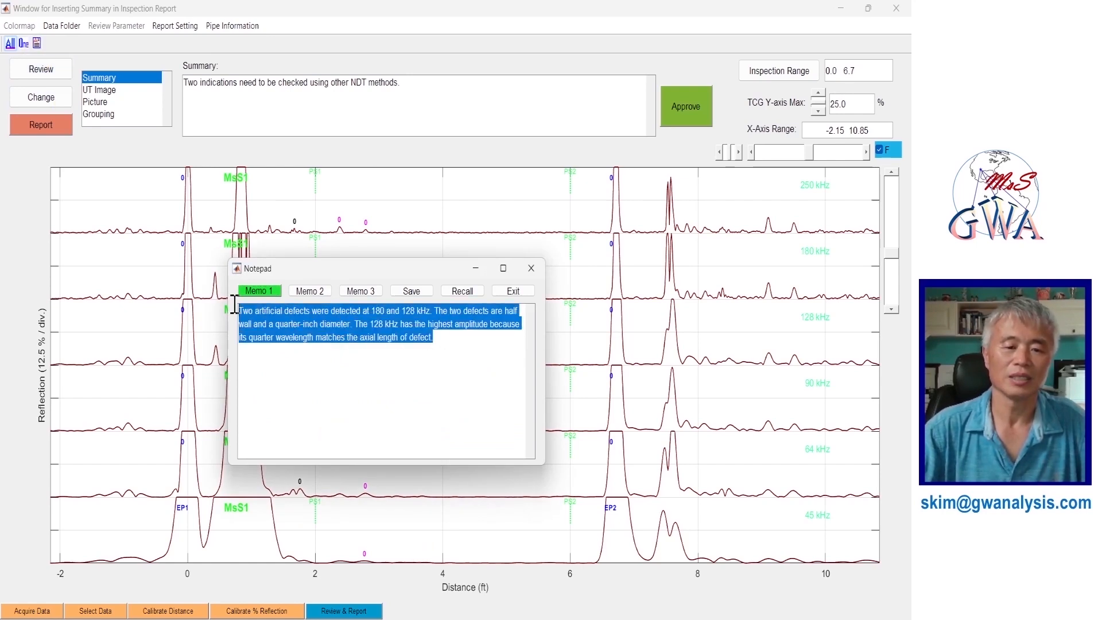
{"action": "left_click", "coordinate": [418, 91]}
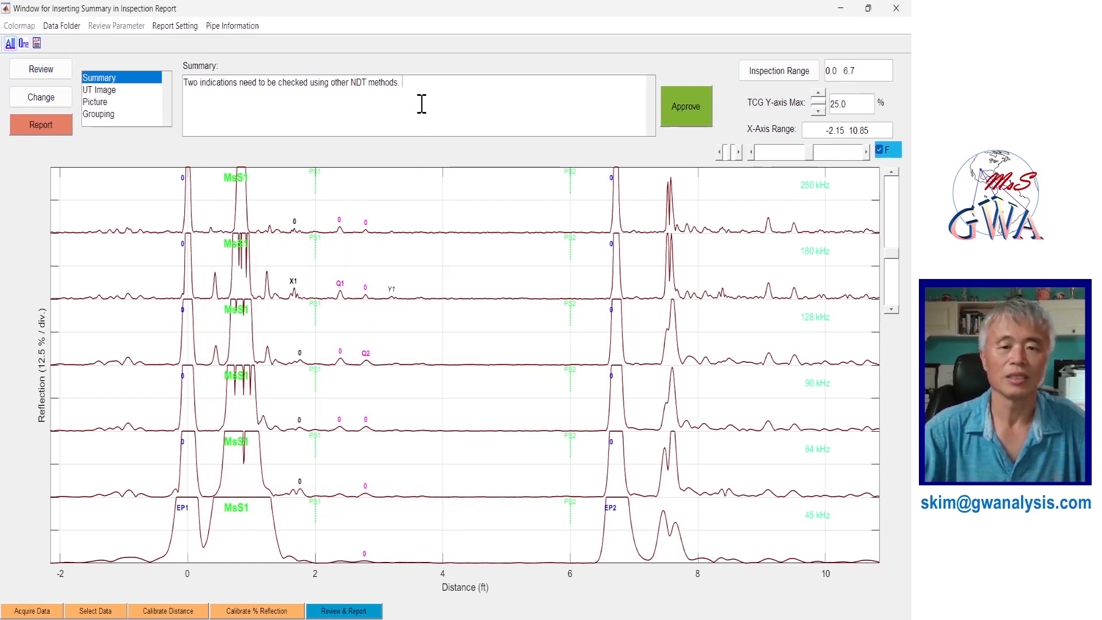
{"action": "key", "text": "ctrl+v"}
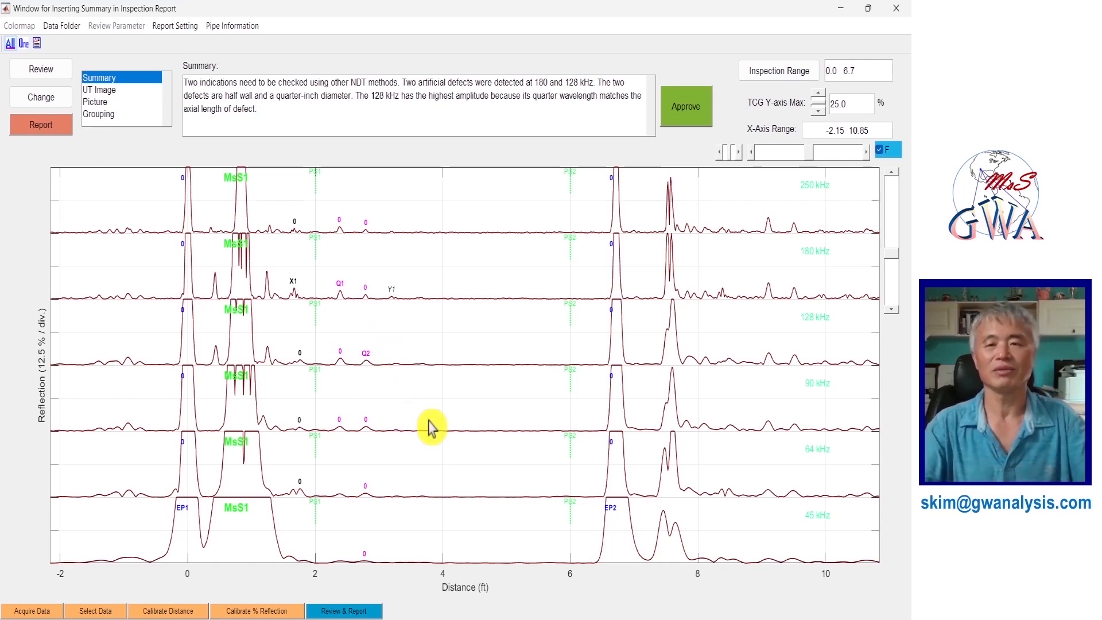
Try an inspection range starting at -0.9 ft, and restore the range to 0.0 to 6.7 ft
{"action": "left_click", "coordinate": [784, 74]}
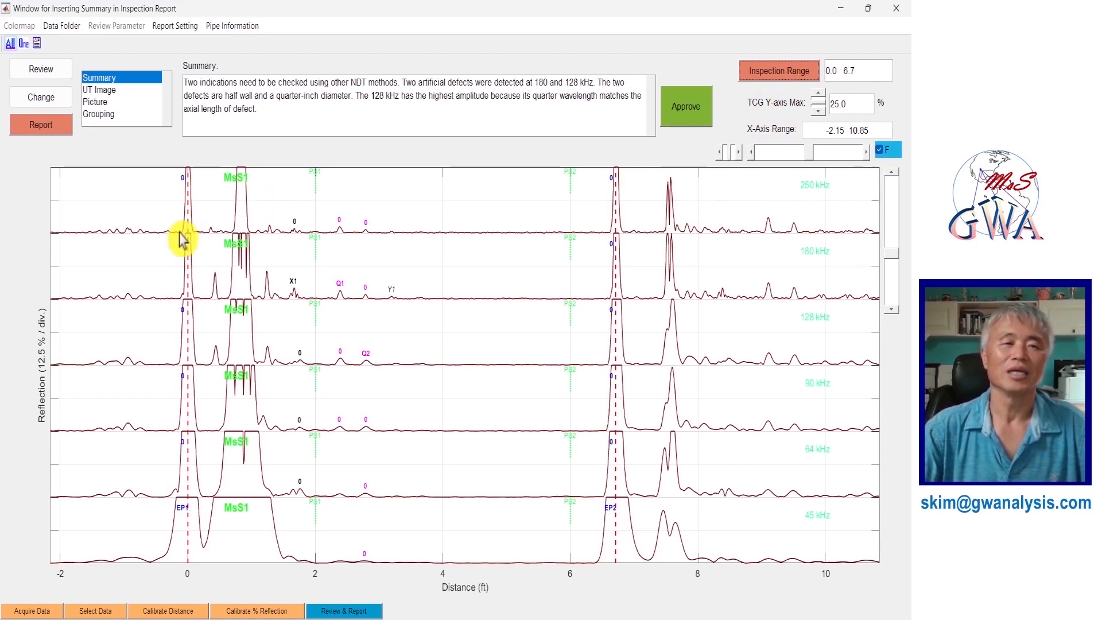
{"action": "left_click", "coordinate": [134, 241]}
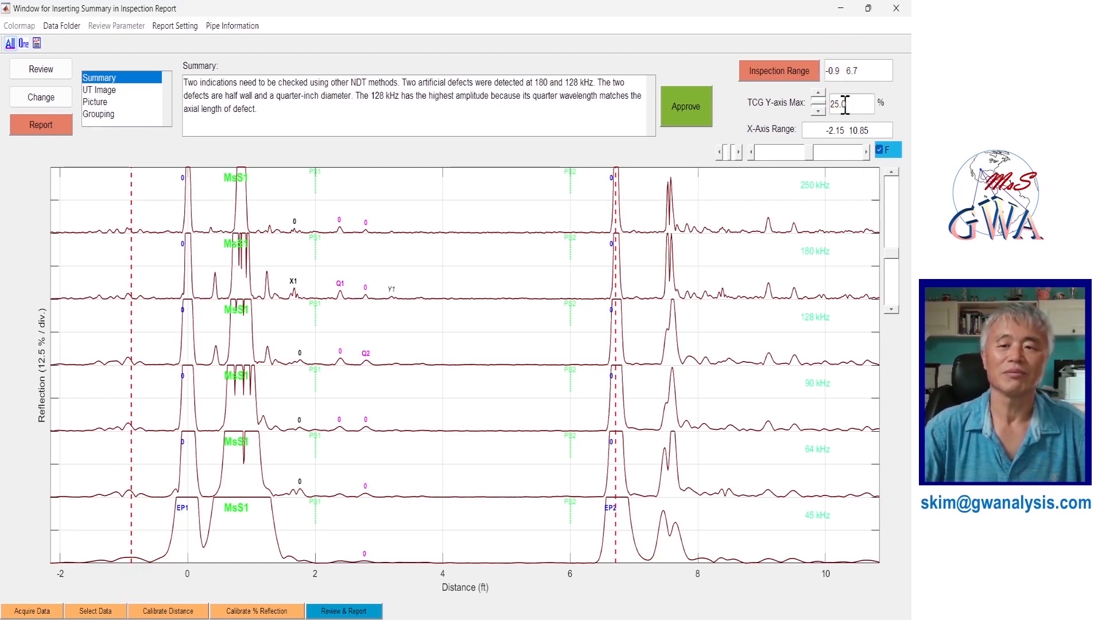
{"action": "left_click", "coordinate": [766, 225]}
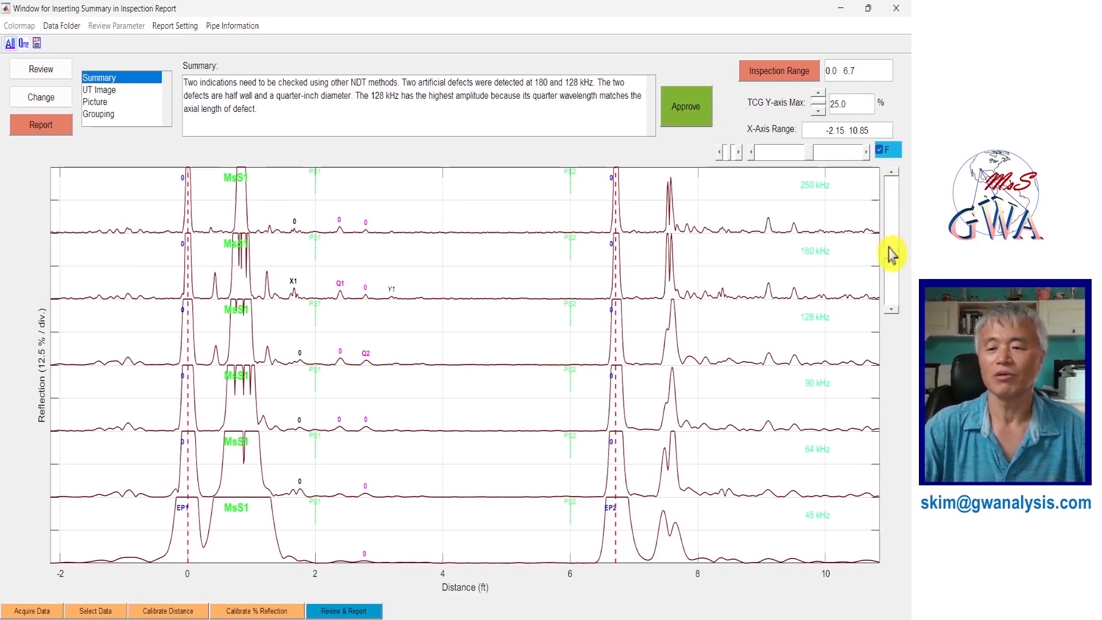
Lower the TCG Y-axis maximum to 10.7% for all frequencies, and rescale the individual plots, with 90 kHz at 5.2% and 45 kHz at 9.3%
{"action": "left_click_drag", "start_coordinate": [892, 261], "coordinate": [898, 240]}
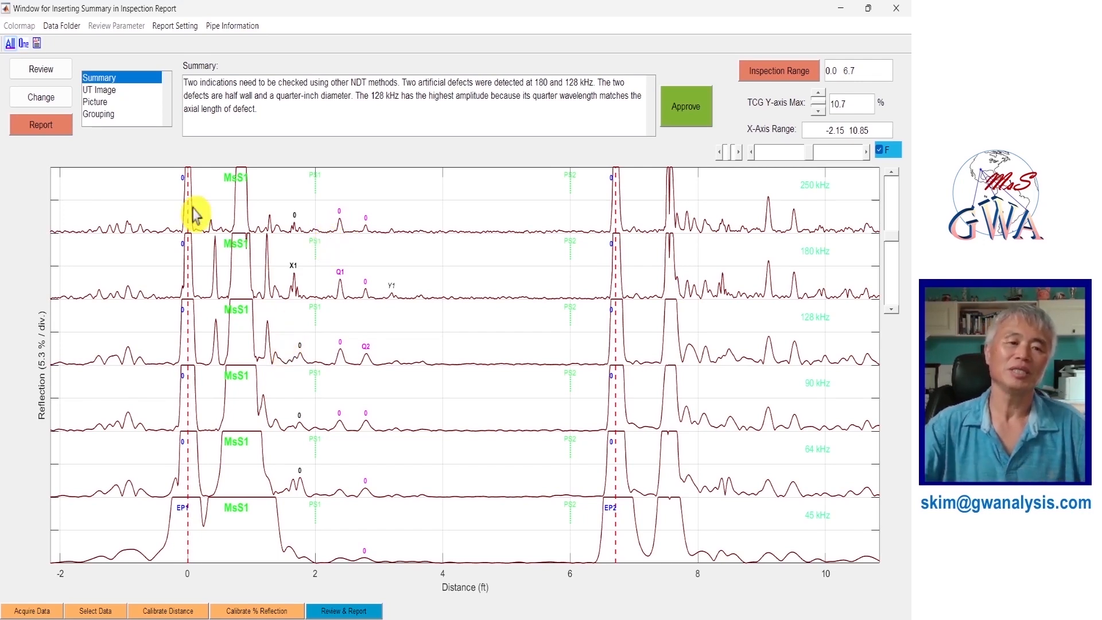
{"action": "left_click", "coordinate": [23, 43]}
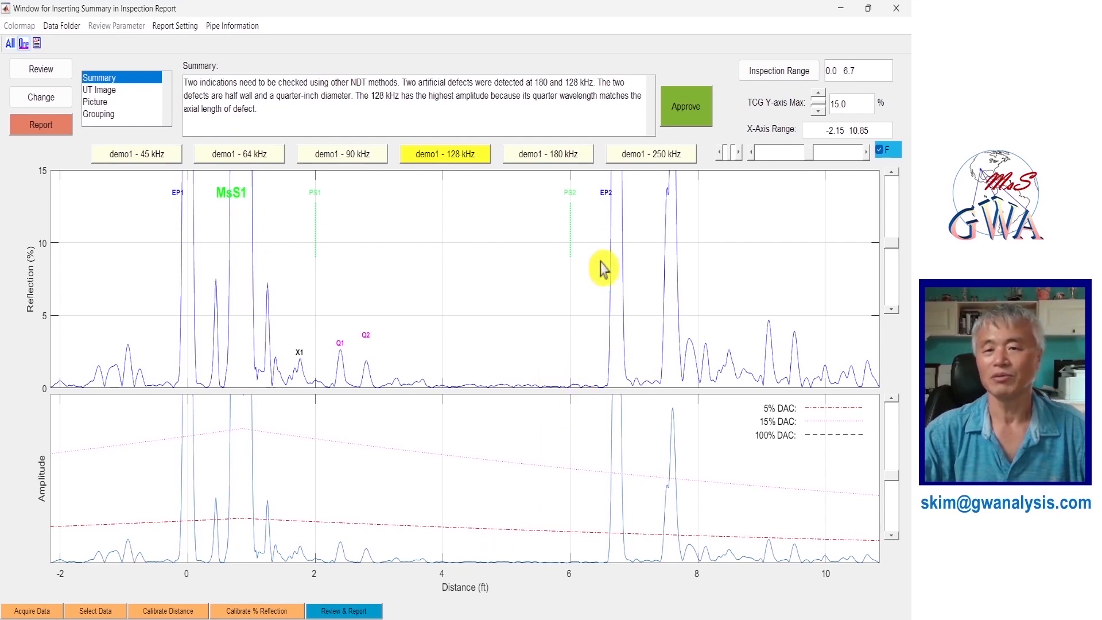
{"action": "left_click", "coordinate": [567, 156]}
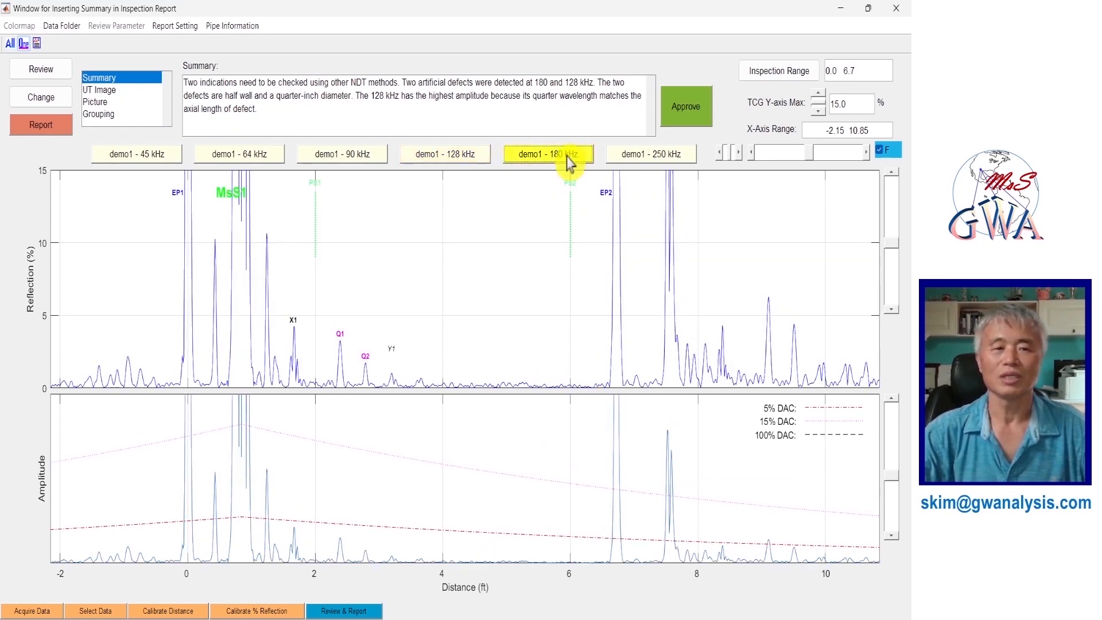
{"action": "left_click", "coordinate": [663, 157]}
{"action": "left_click_drag", "start_coordinate": [892, 246], "coordinate": [892, 227]}
{"action": "left_click", "coordinate": [349, 160]}
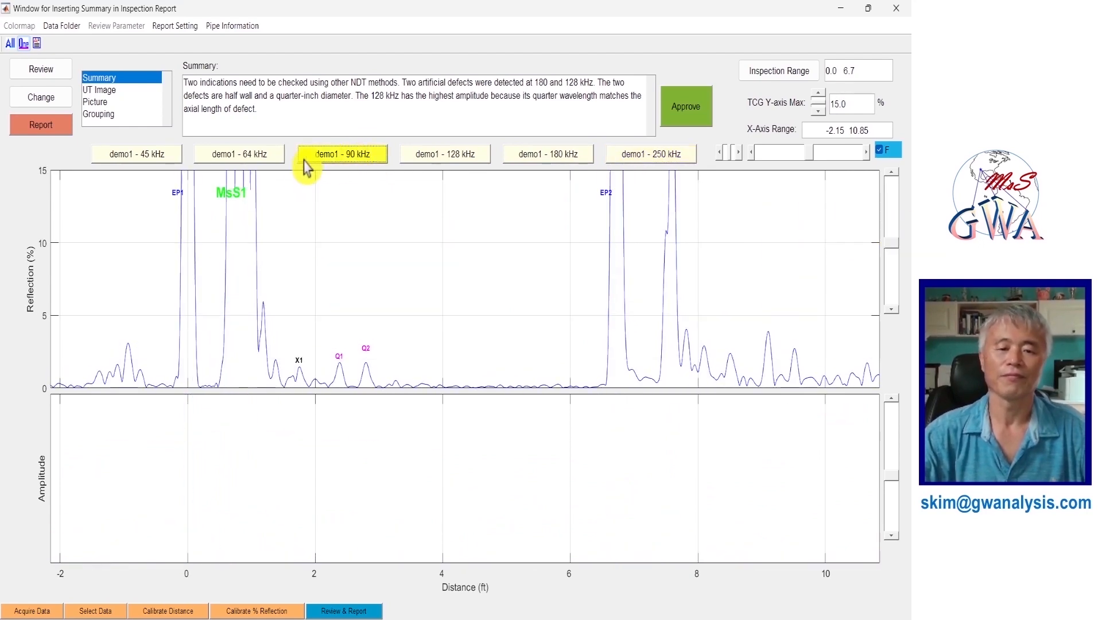
{"action": "left_click_drag", "start_coordinate": [892, 228], "coordinate": [892, 221]}
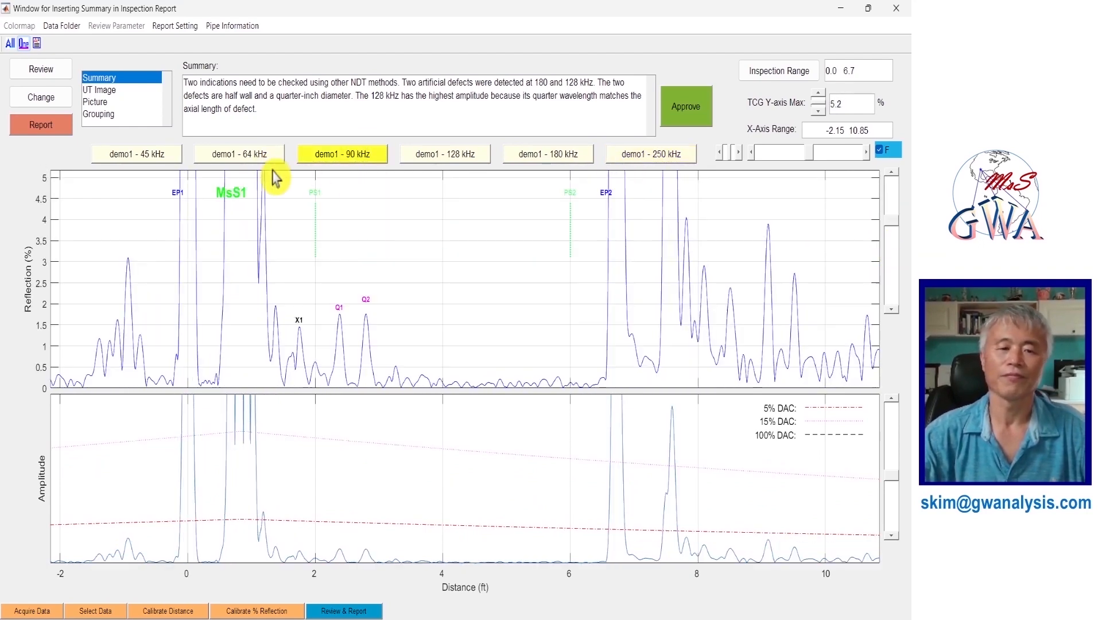
{"action": "left_click", "coordinate": [161, 155]}
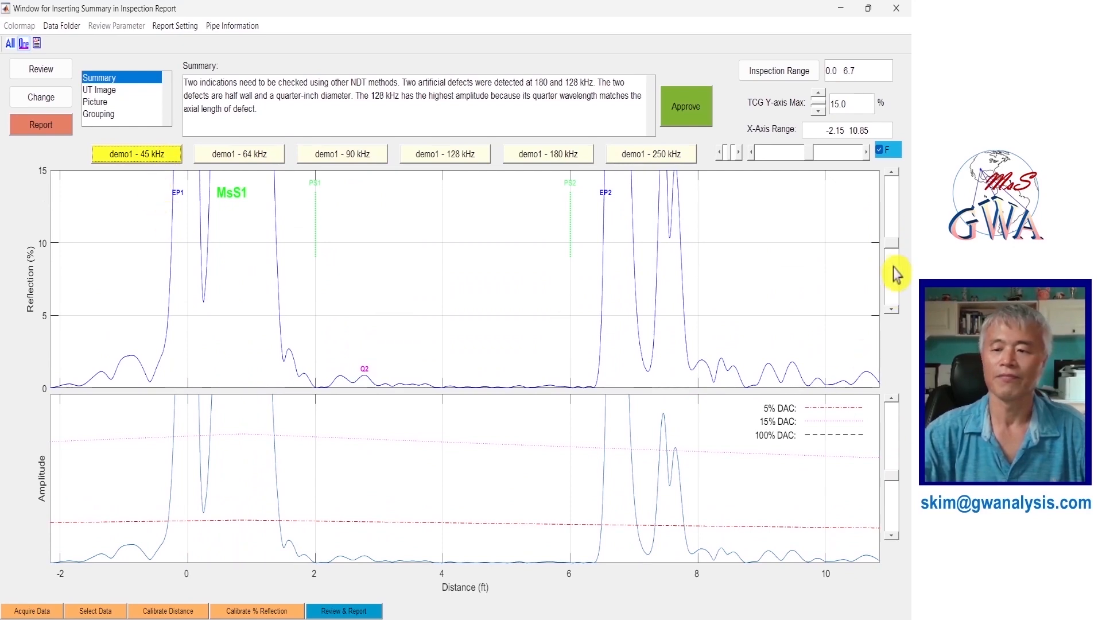
{"action": "left_click_drag", "start_coordinate": [893, 246], "coordinate": [893, 233]}
{"action": "left_click", "coordinate": [9, 45]}
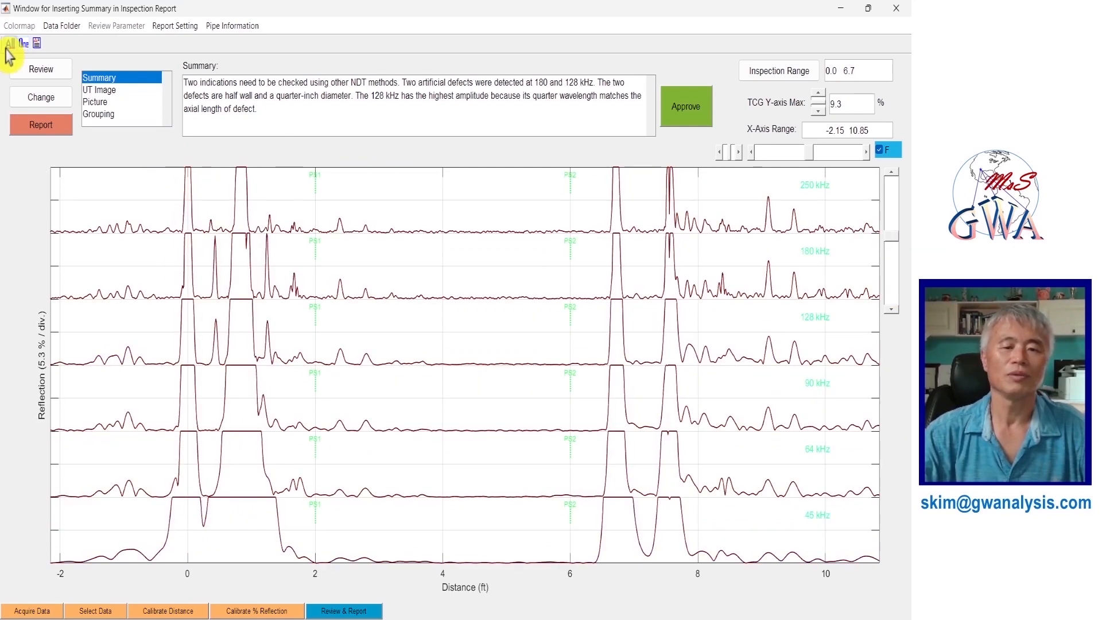
Approve the inspection report, and open demo1_Report.pdf from the data folder to read through it
{"action": "left_click", "coordinate": [699, 112]}
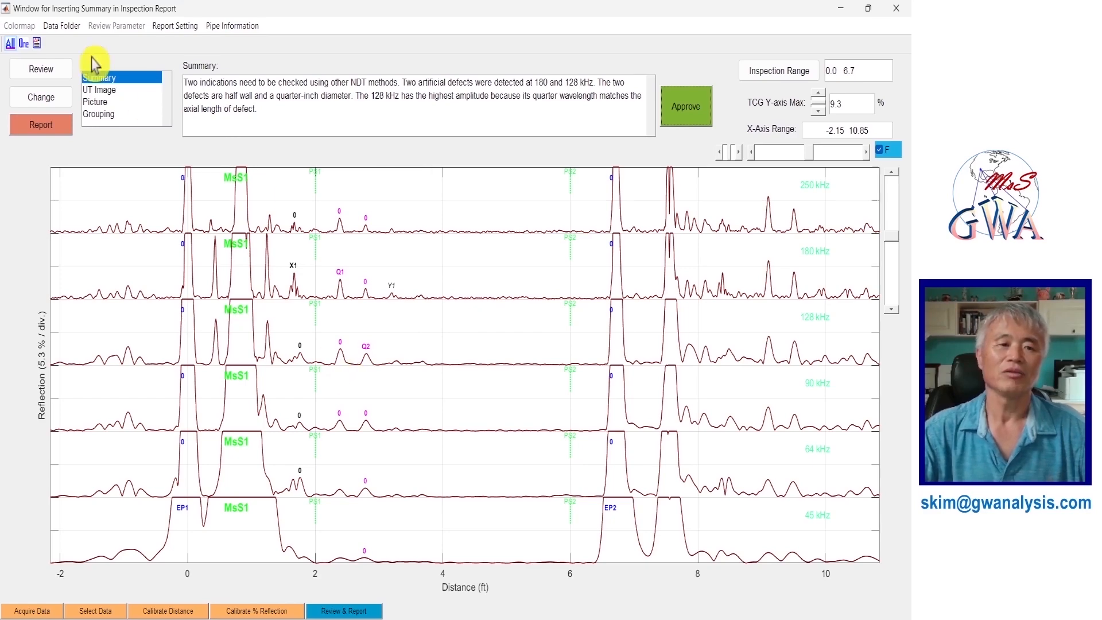
{"action": "left_click", "coordinate": [59, 28]}
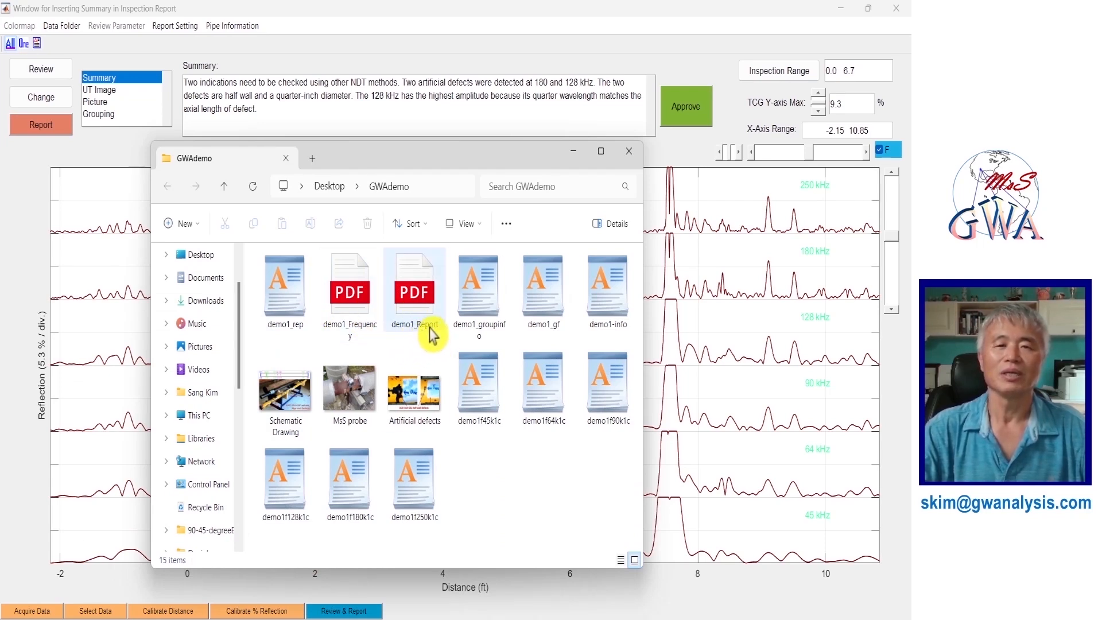
{"action": "left_click", "coordinate": [422, 299]}
{"action": "double_click", "coordinate": [422, 300]}
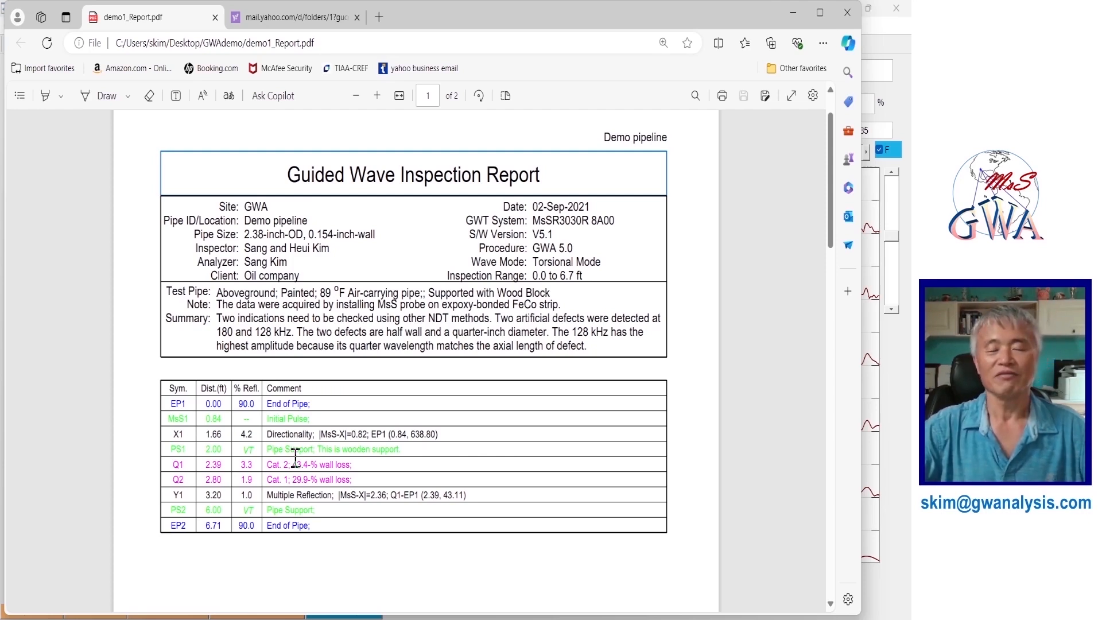
{"action": "scroll", "coordinate": [295, 456], "scroll_direction": "down", "scroll_amount": 10}
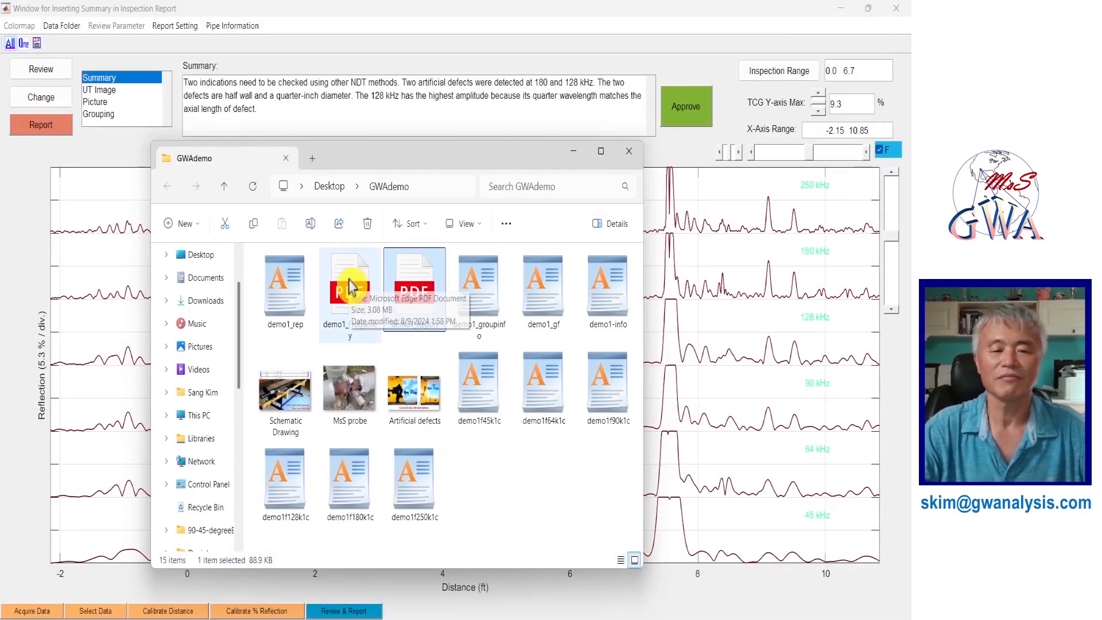
Open demo1_Frequency.pdf and examine its spectrogram and reflection plots from the 45 kHz page to the 250 kHz page
{"action": "double_click", "coordinate": [349, 285]}
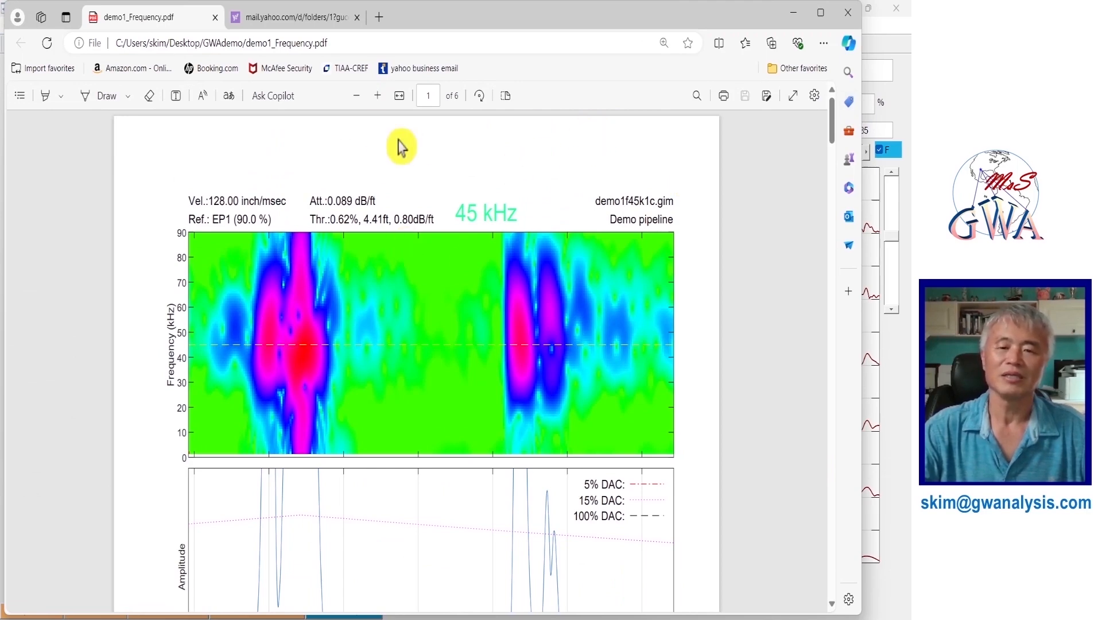
{"action": "left_click", "coordinate": [357, 95]}
{"action": "left_click", "coordinate": [357, 96]}
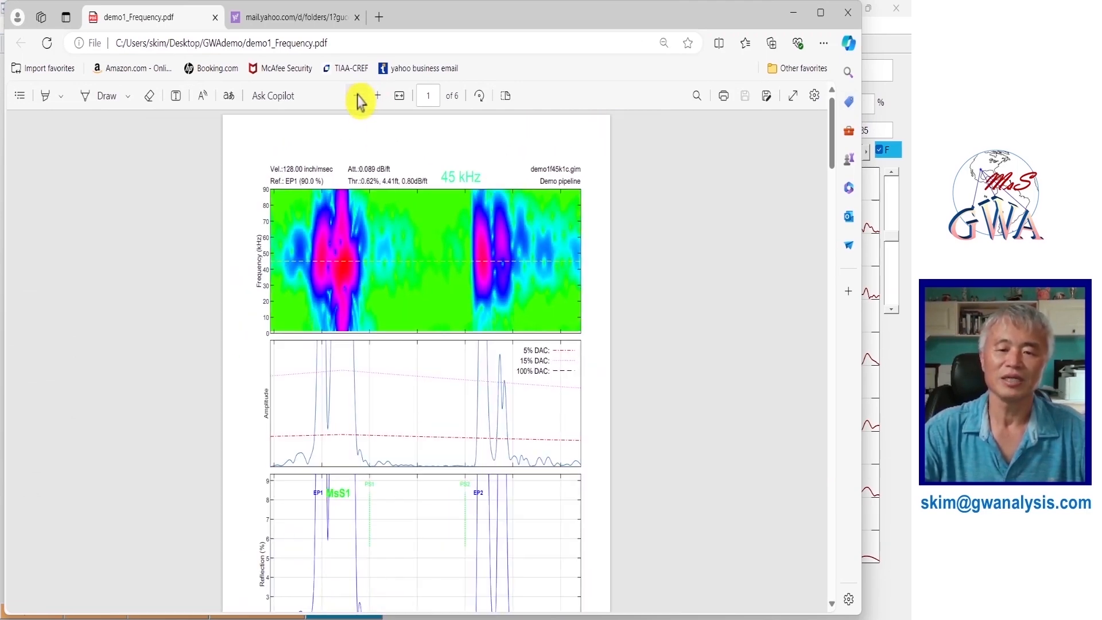
{"action": "left_click", "coordinate": [357, 96]}
{"action": "scroll", "coordinate": [357, 246], "scroll_direction": "down", "scroll_amount": 1}
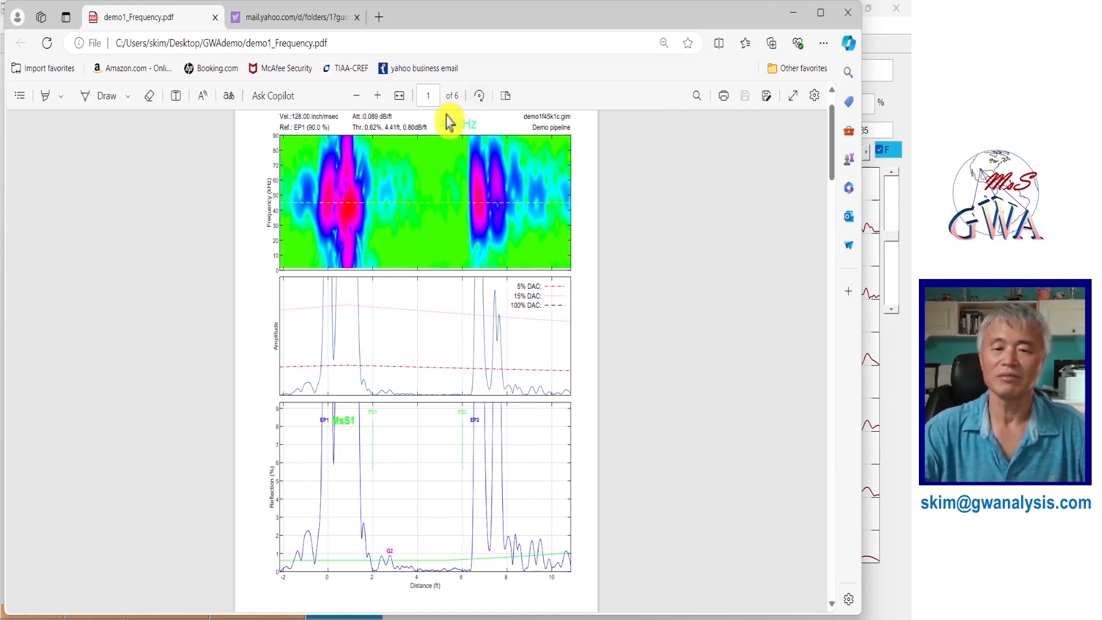
{"action": "left_click_drag", "start_coordinate": [836, 152], "coordinate": [850, 564]}
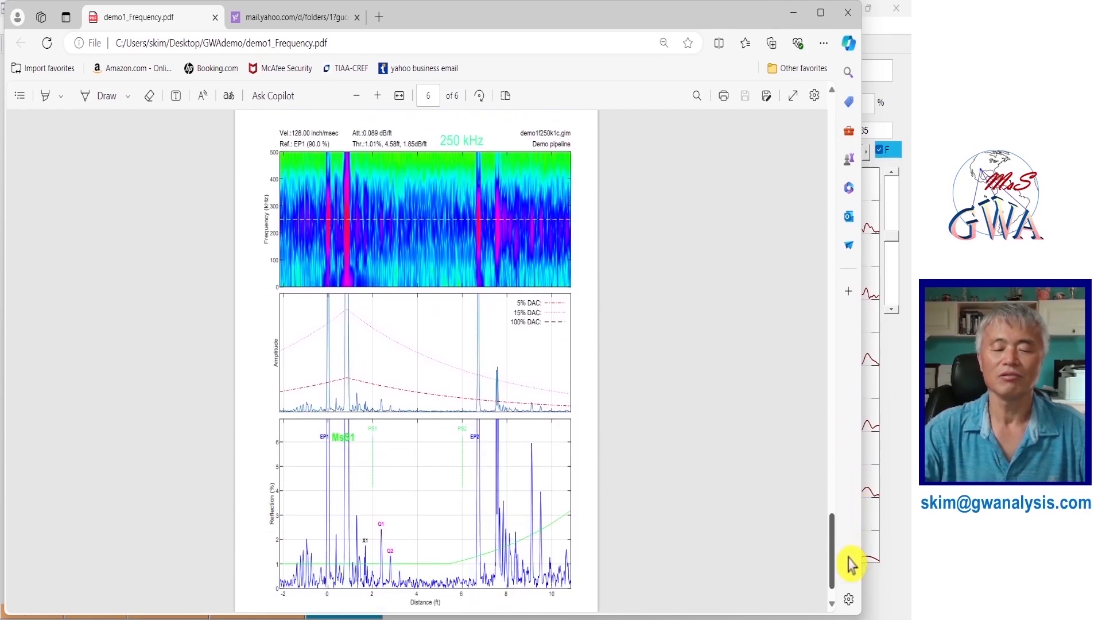
{"action": "left_click", "coordinate": [894, 20]}
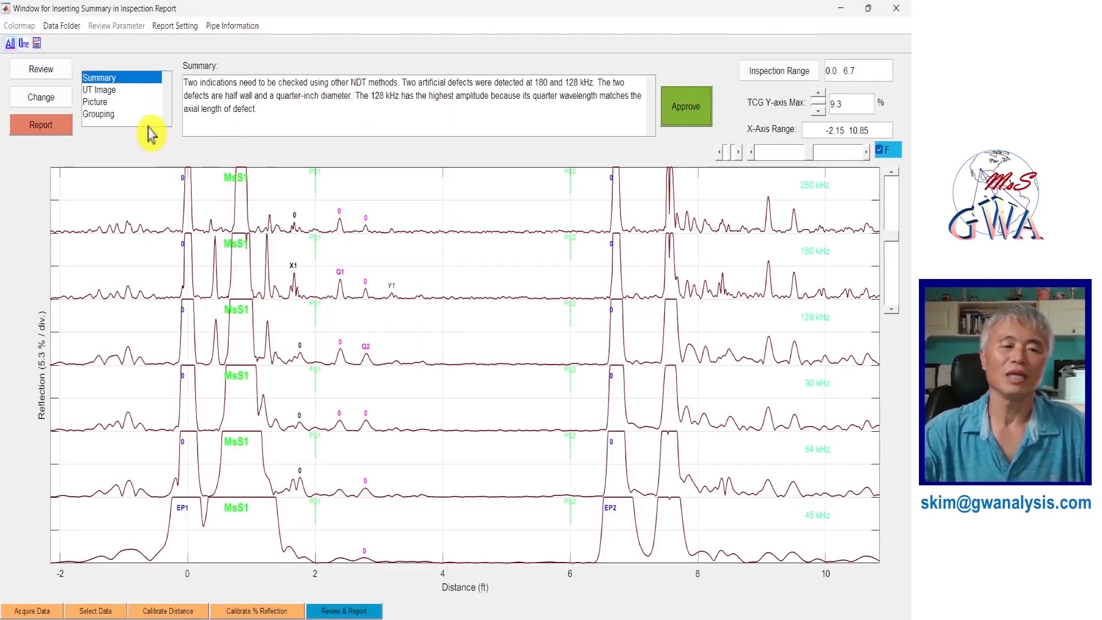
Open the UT Image report section and add all Q indications and EP end-of-pipe symbols to the selected marks
{"action": "left_click", "coordinate": [114, 90]}
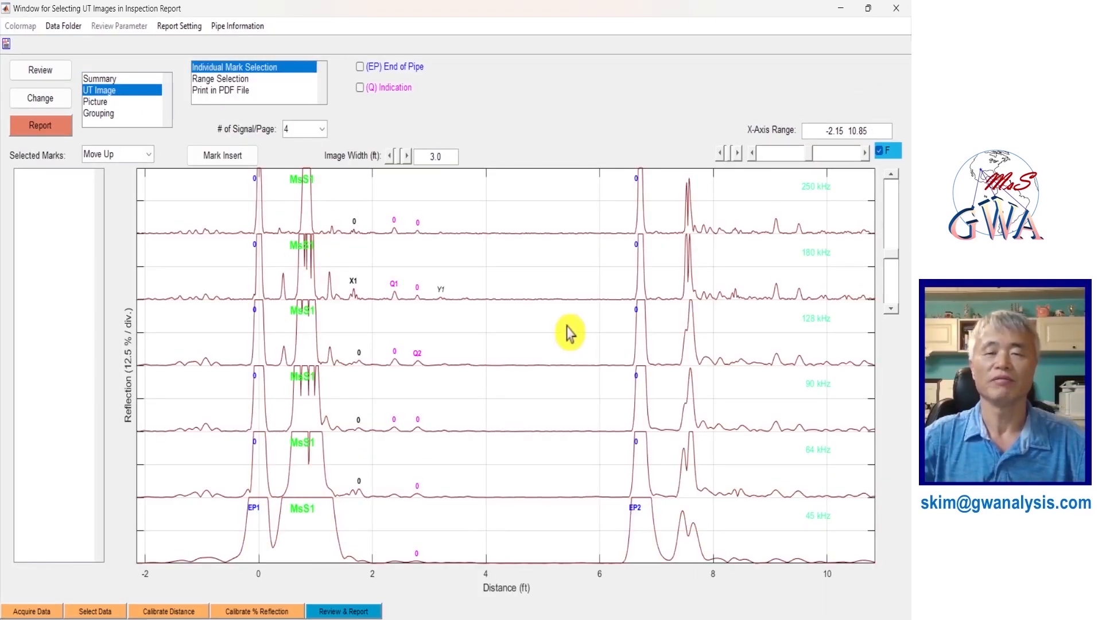
{"action": "left_click", "coordinate": [257, 71]}
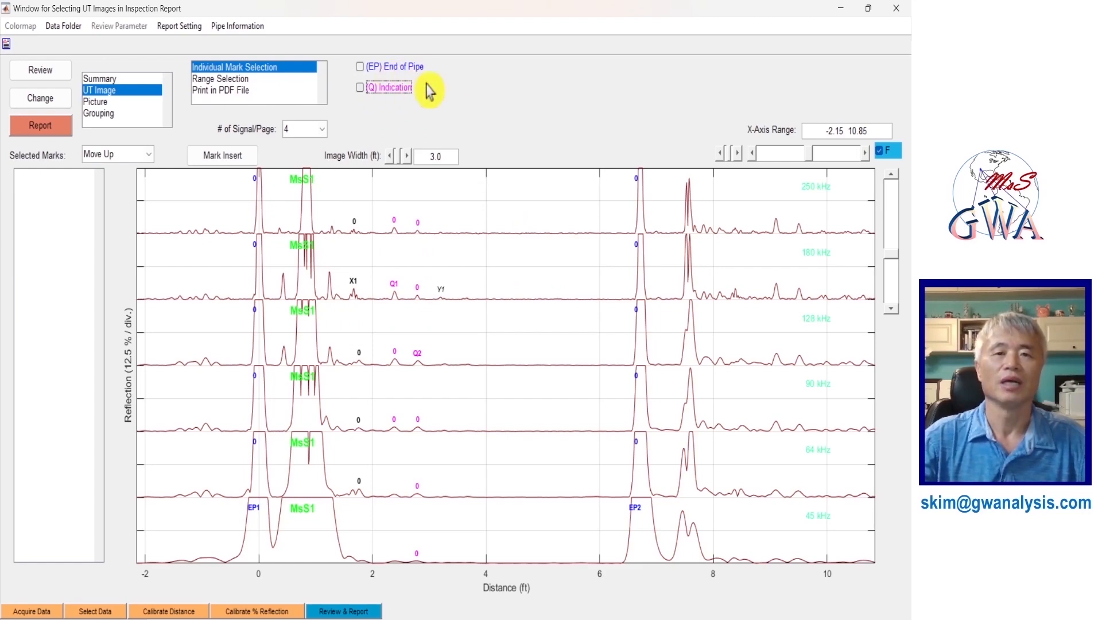
{"action": "left_click", "coordinate": [358, 87]}
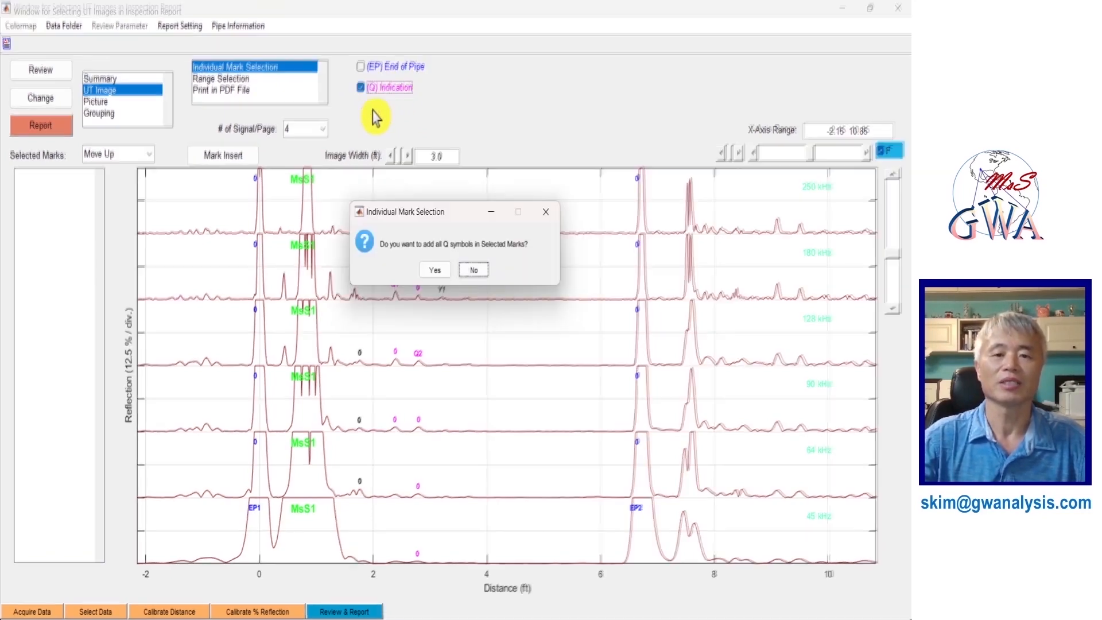
{"action": "left_click", "coordinate": [437, 271]}
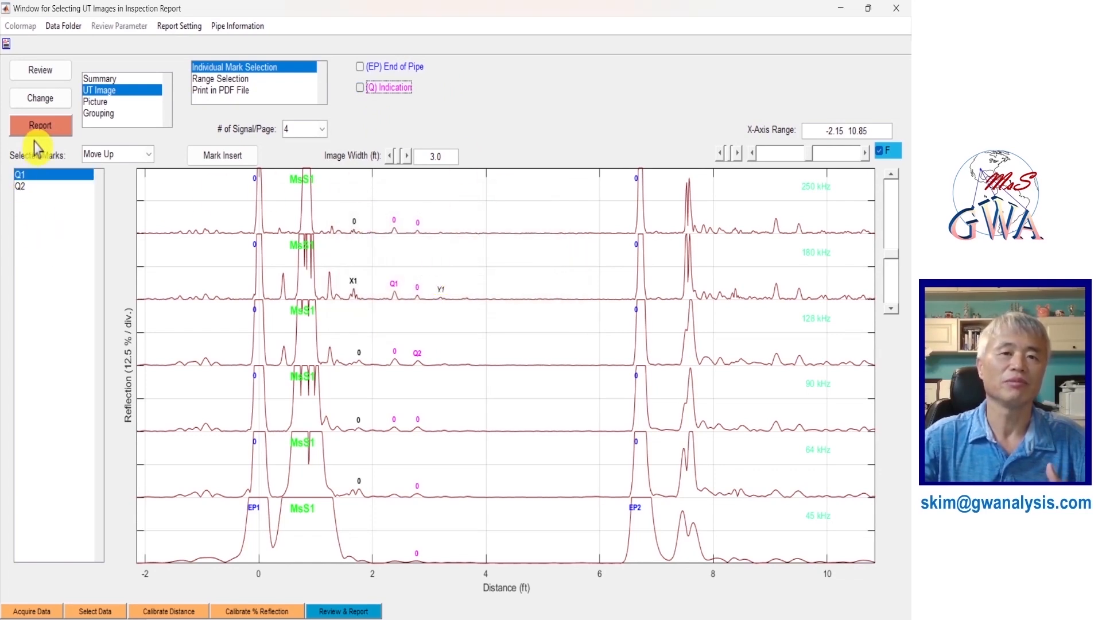
{"action": "left_click", "coordinate": [360, 67]}
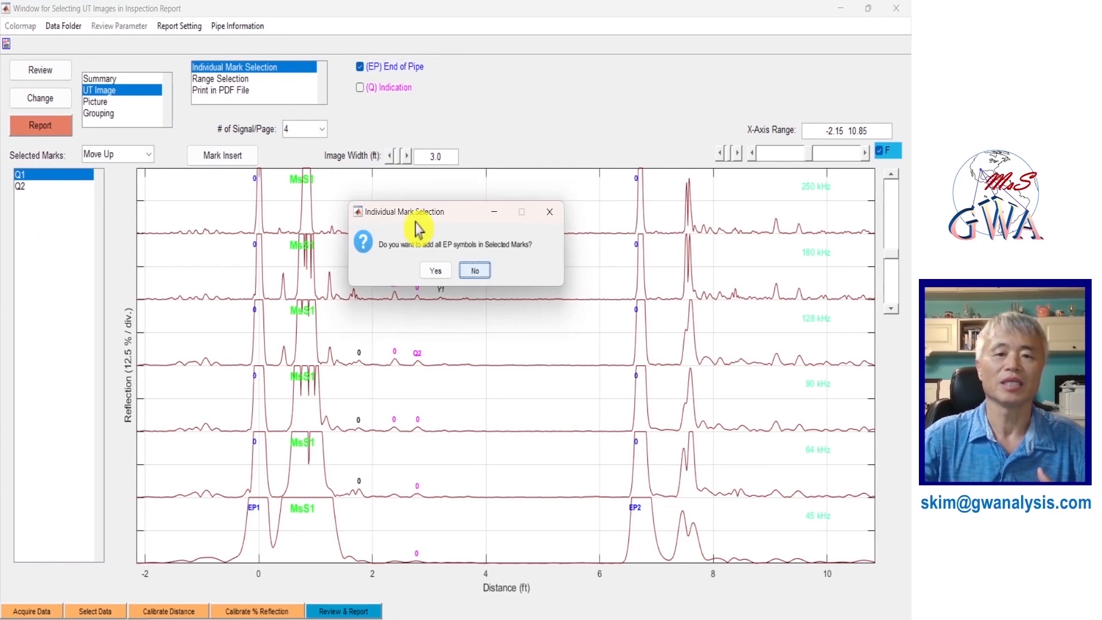
{"action": "left_click", "coordinate": [437, 274]}
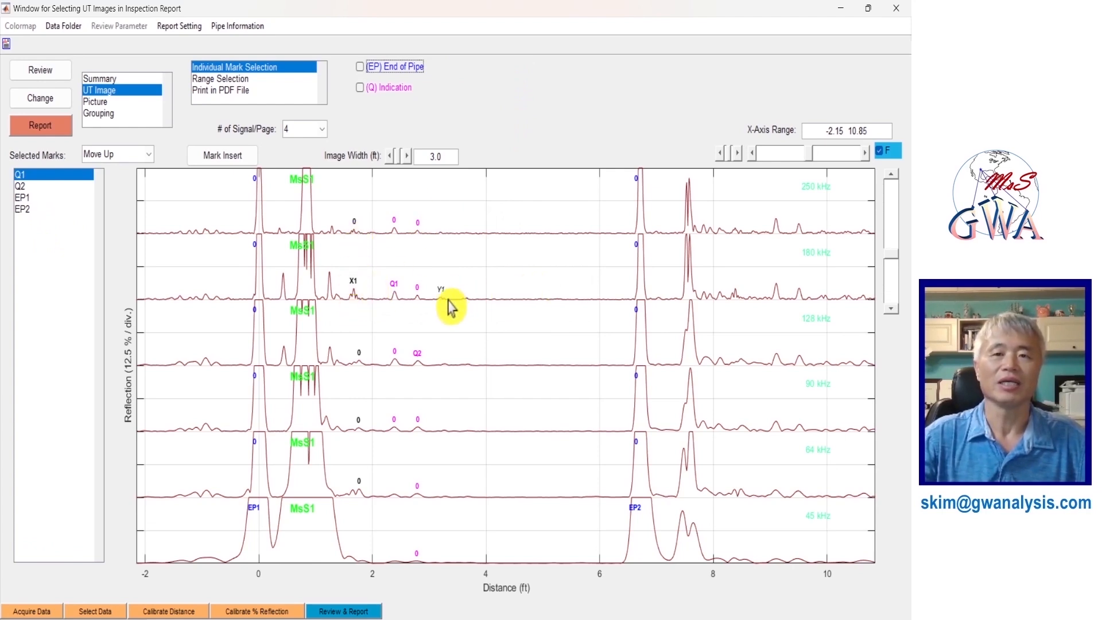
Insert the X1 and Y1 marks at 180 kHz into the selected marks, and delete both again
{"action": "left_click", "coordinate": [232, 165]}
{"action": "left_click", "coordinate": [353, 297]}
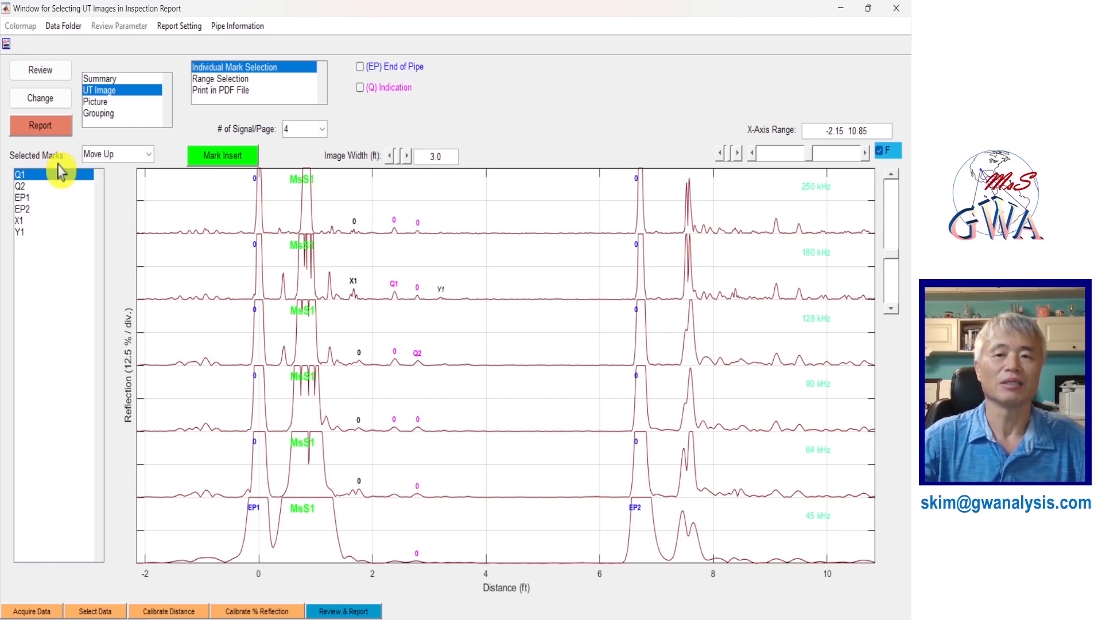
{"action": "left_click", "coordinate": [140, 156]}
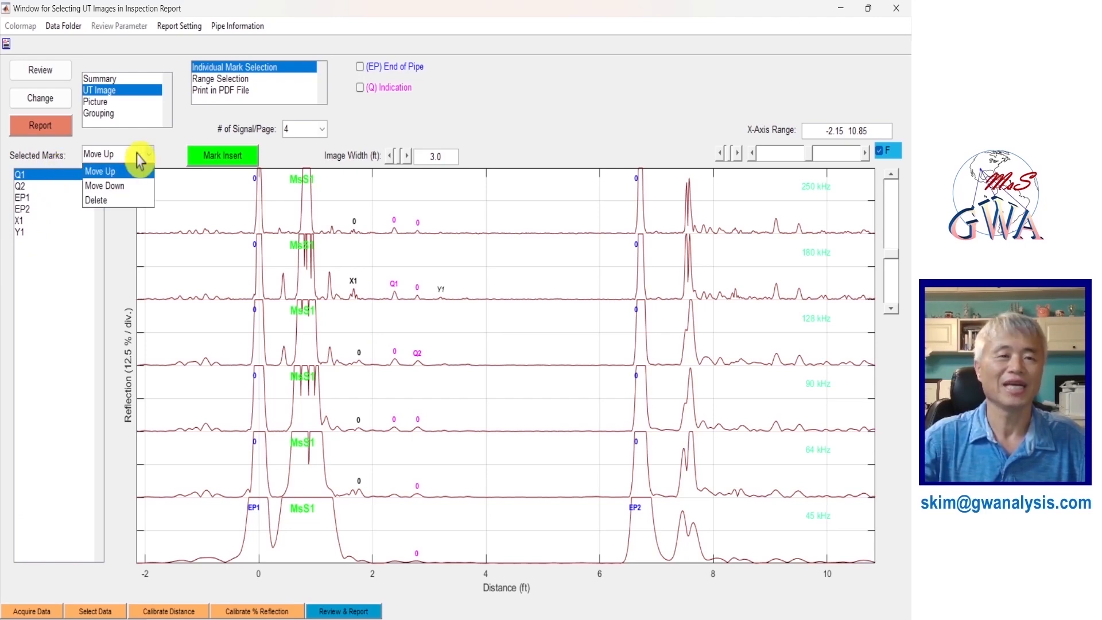
{"action": "left_click", "coordinate": [114, 202]}
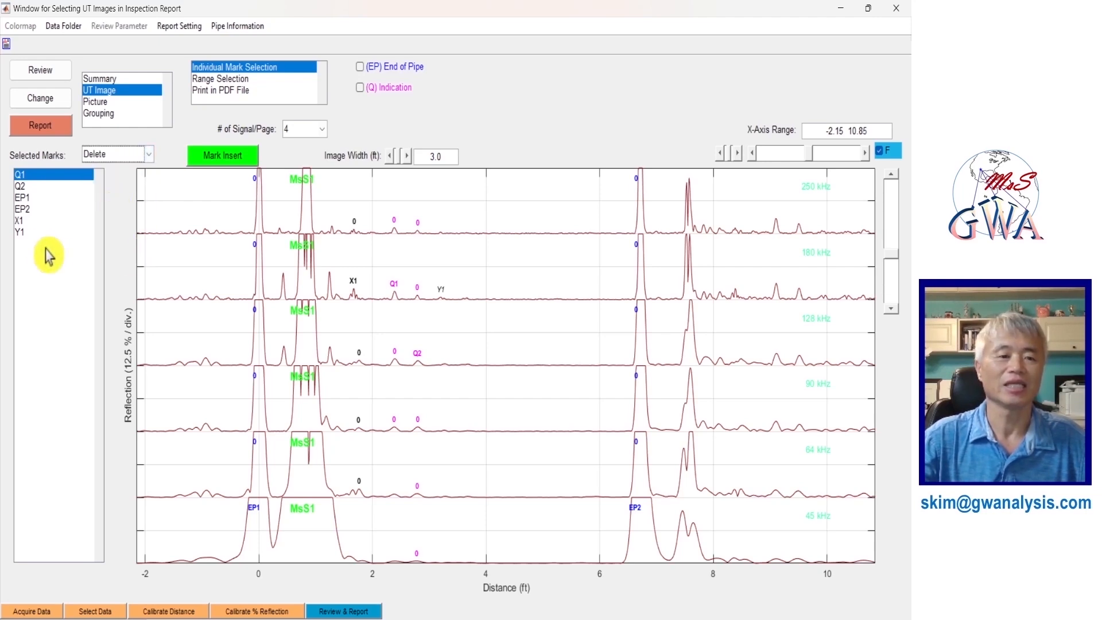
{"action": "left_click", "coordinate": [23, 223]}
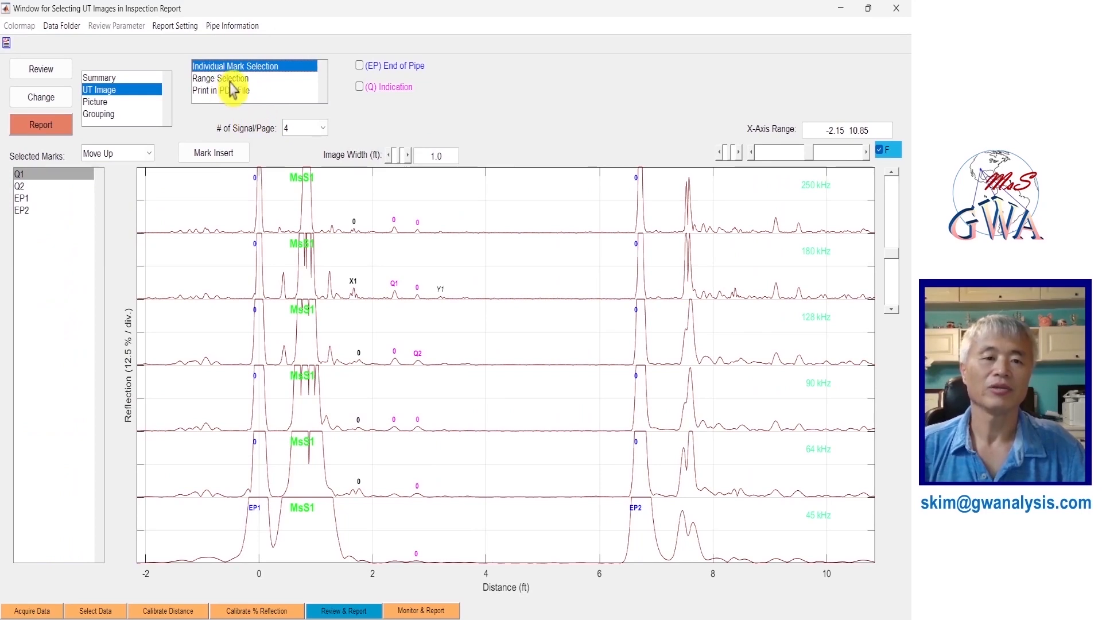
Insert a UT image range from 1.52 to 3.95 ft with the comment "Corrosion region" and save it
{"action": "left_click", "coordinate": [235, 80]}
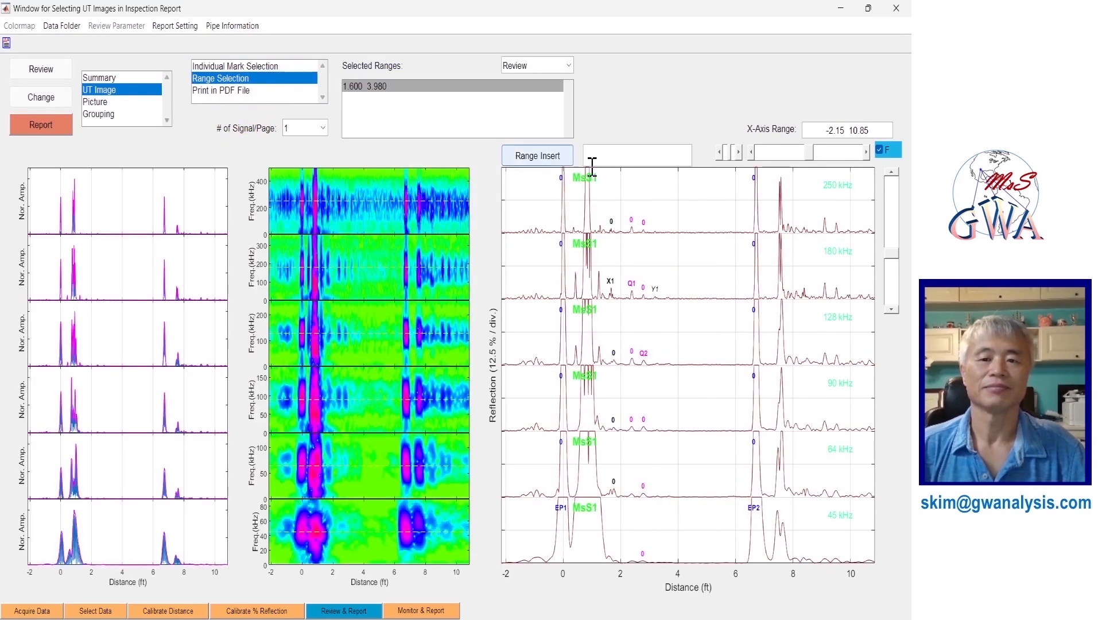
{"action": "left_click", "coordinate": [544, 161]}
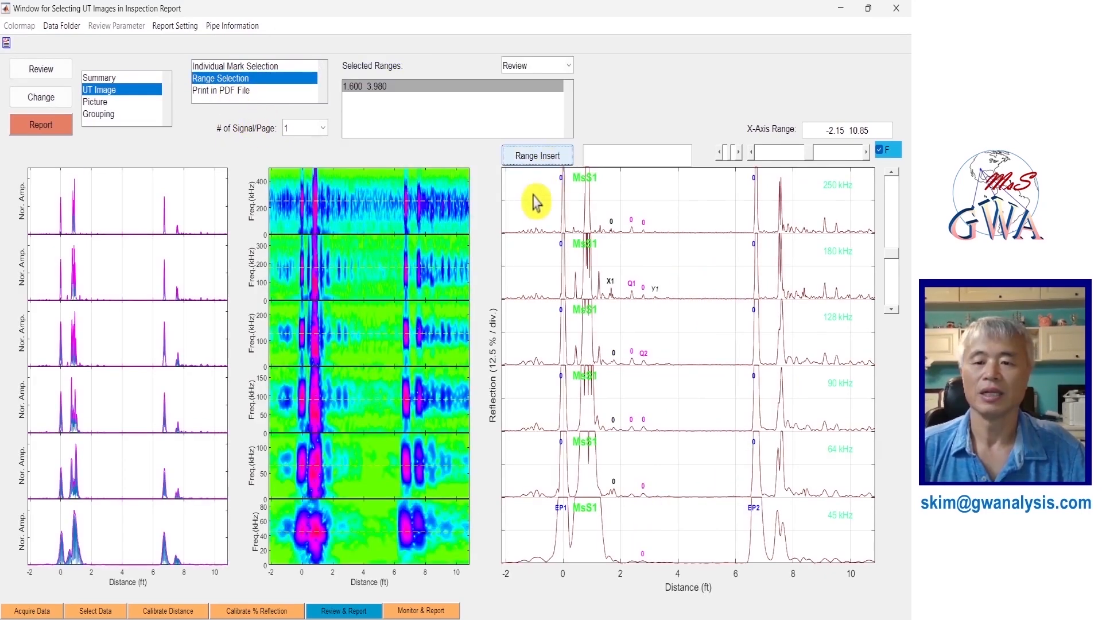
{"action": "left_click", "coordinate": [561, 162]}
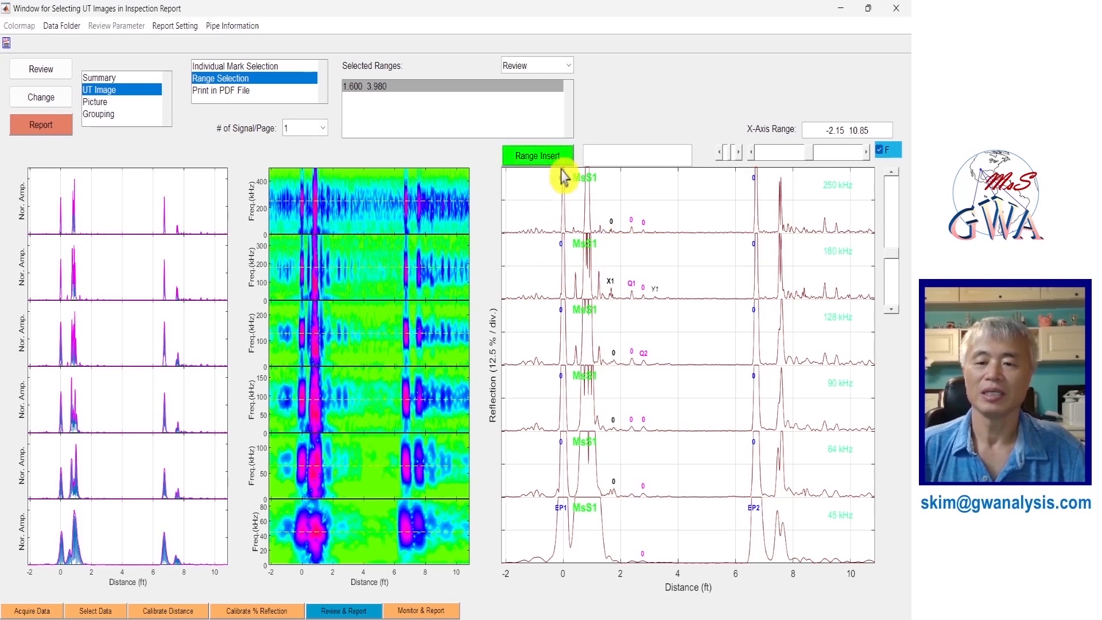
{"action": "left_click", "coordinate": [621, 241]}
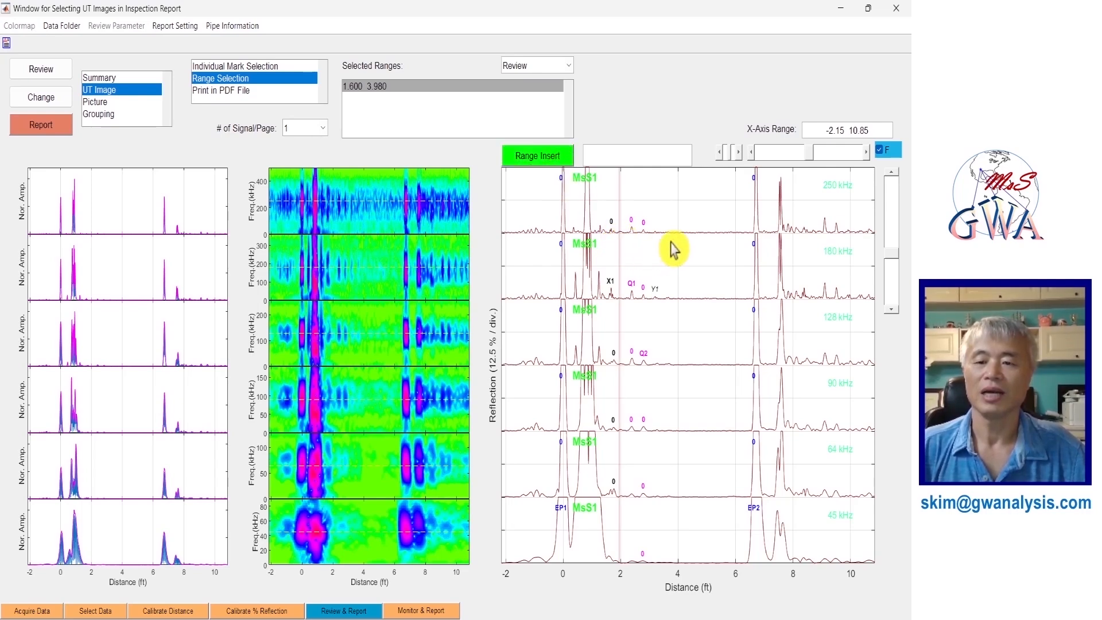
{"action": "left_click", "coordinate": [677, 238]}
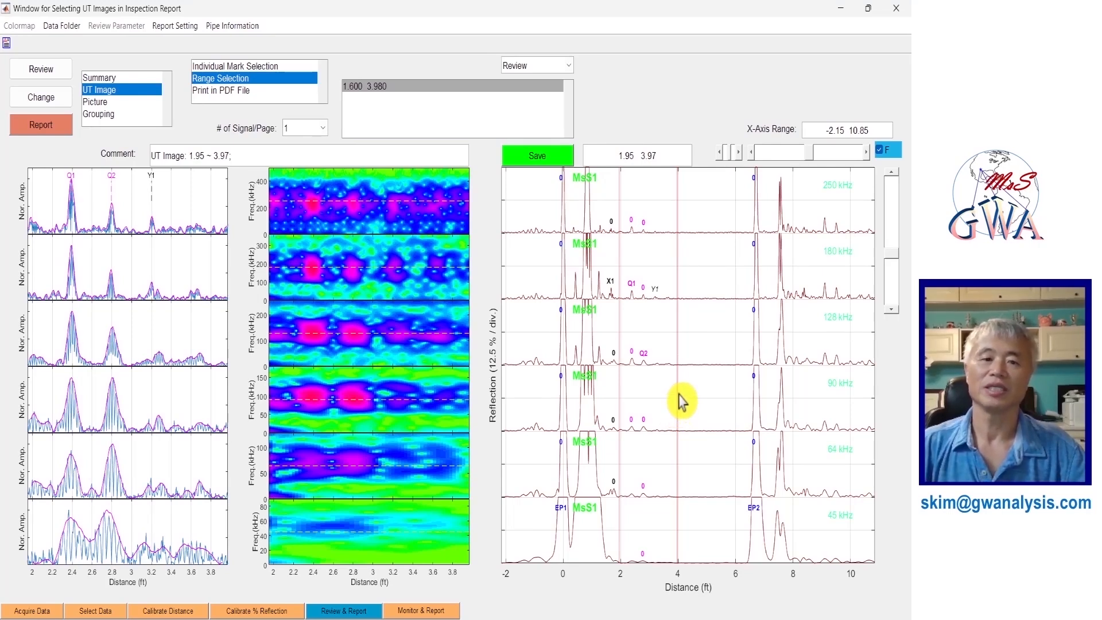
{"action": "type", "text": "C"}
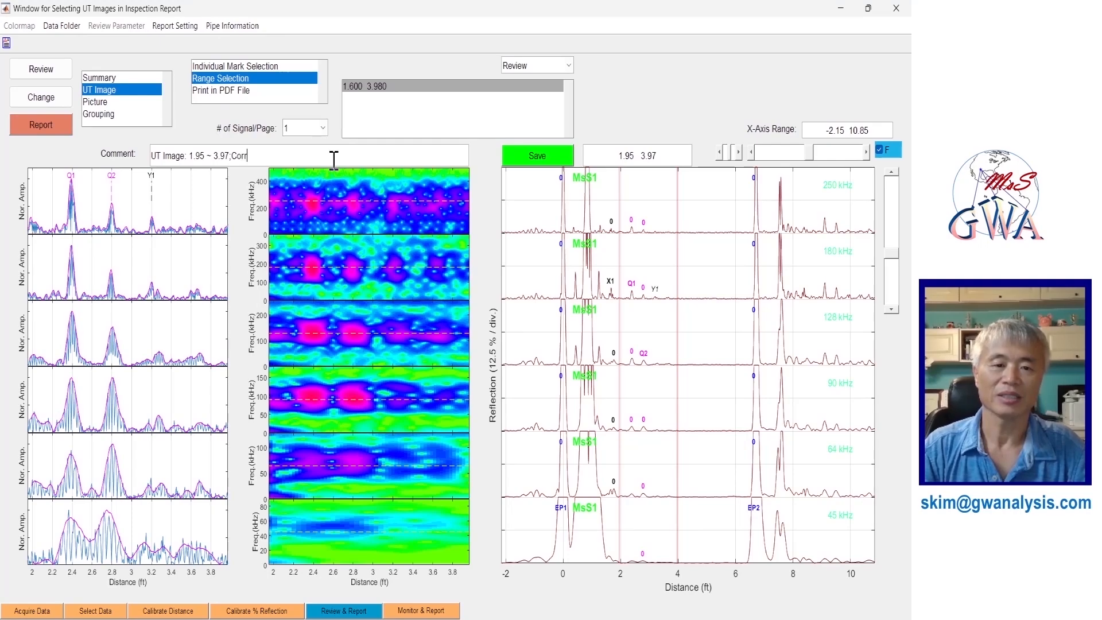
{"action": "type", "text": "orr"}
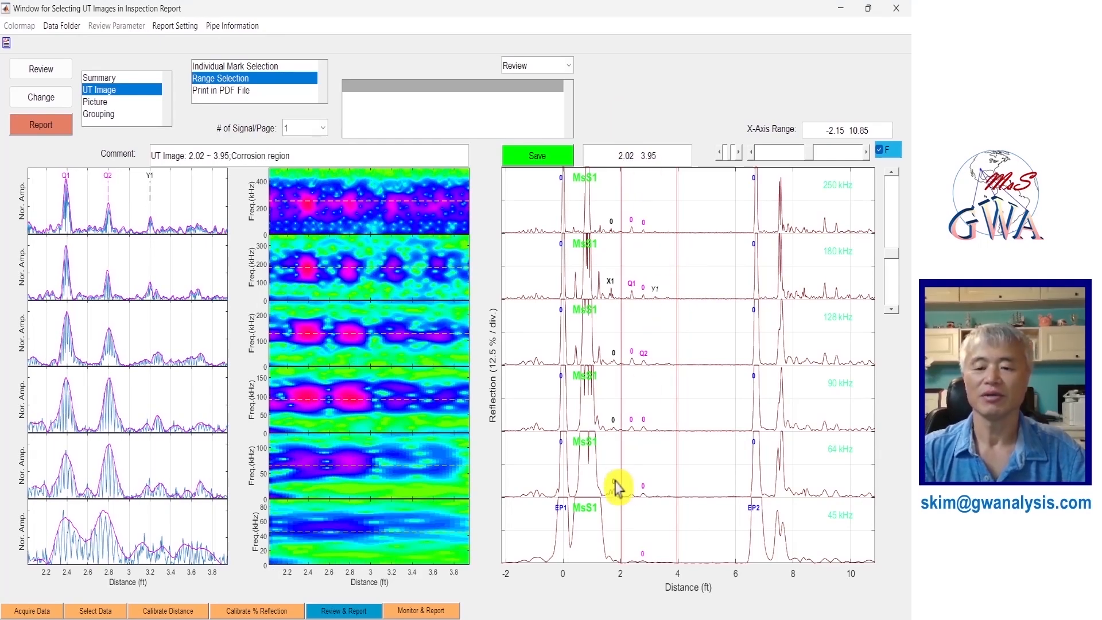
{"action": "left_click", "coordinate": [607, 502]}
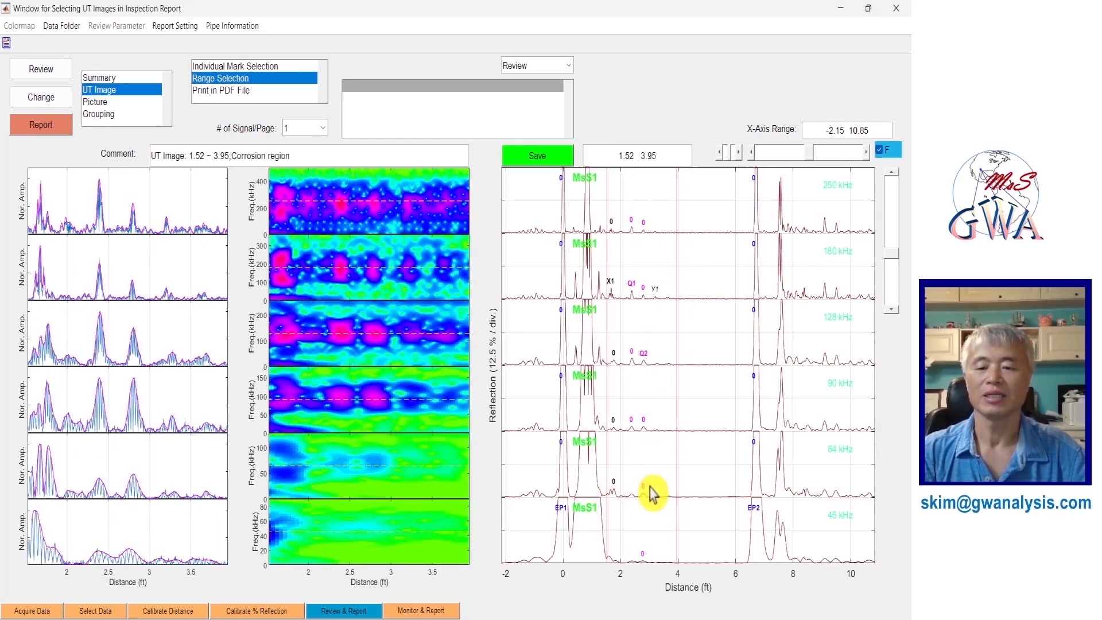
{"action": "left_click", "coordinate": [543, 167]}
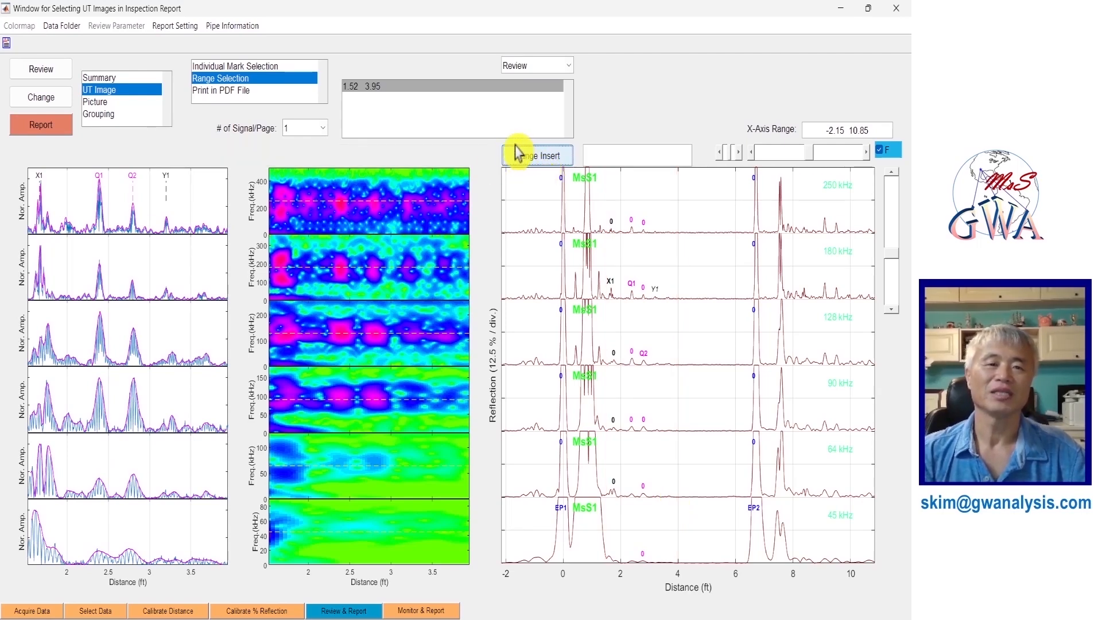
Print the selected UT images to PDF, and open demo1_UTImage.pdf from the data folder to review the individual indication images
{"action": "left_click", "coordinate": [240, 91]}
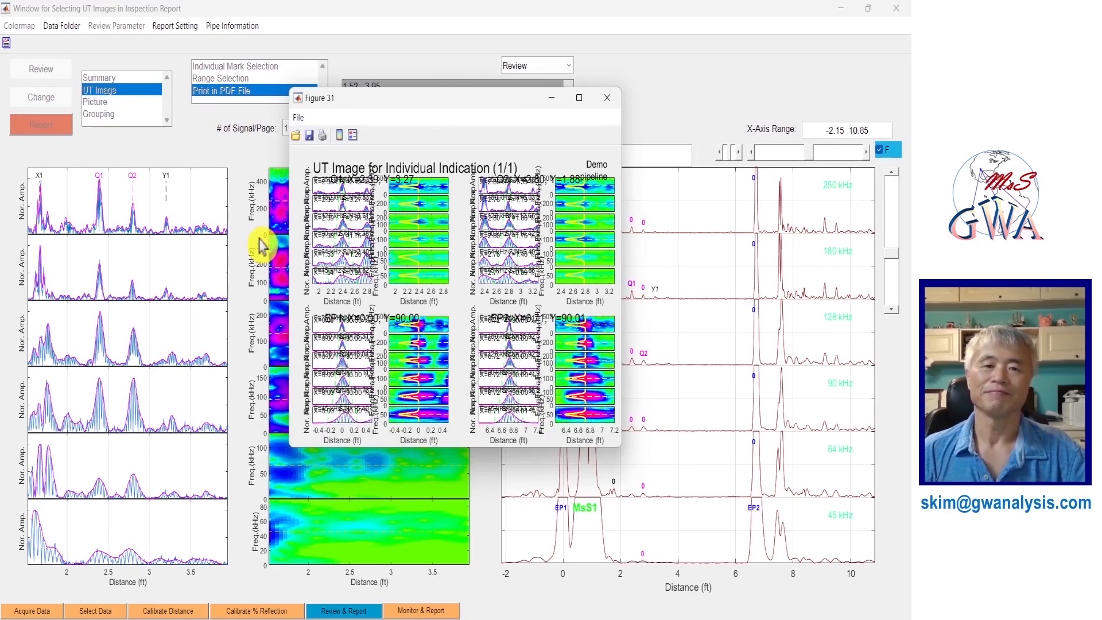
{"action": "left_click", "coordinate": [62, 27]}
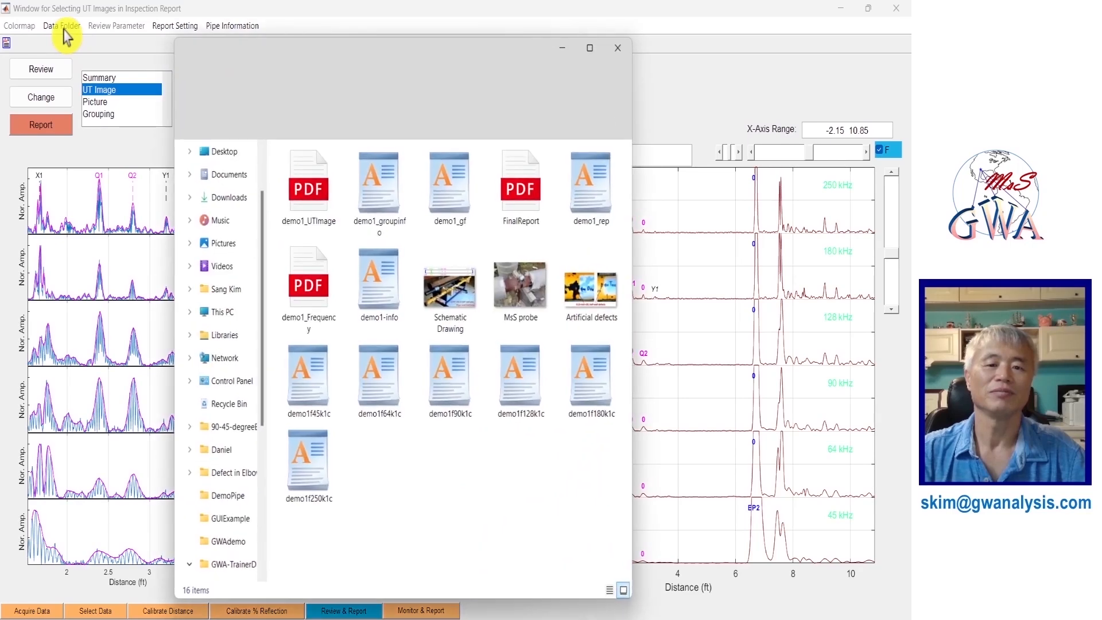
{"action": "double_click", "coordinate": [307, 214]}
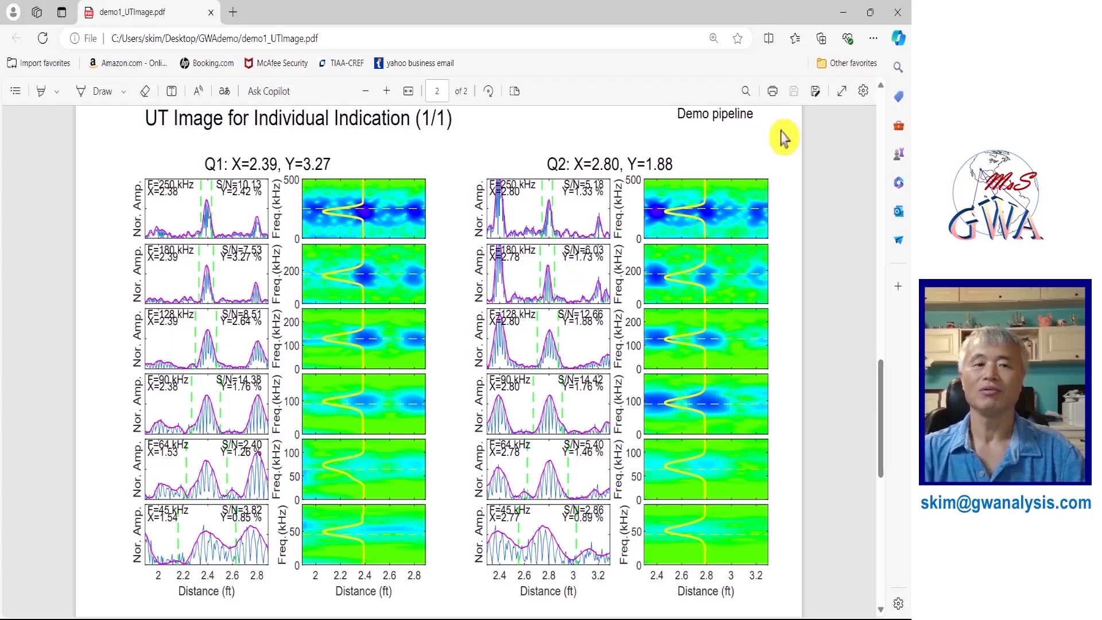
{"action": "left_click", "coordinate": [896, 13]}
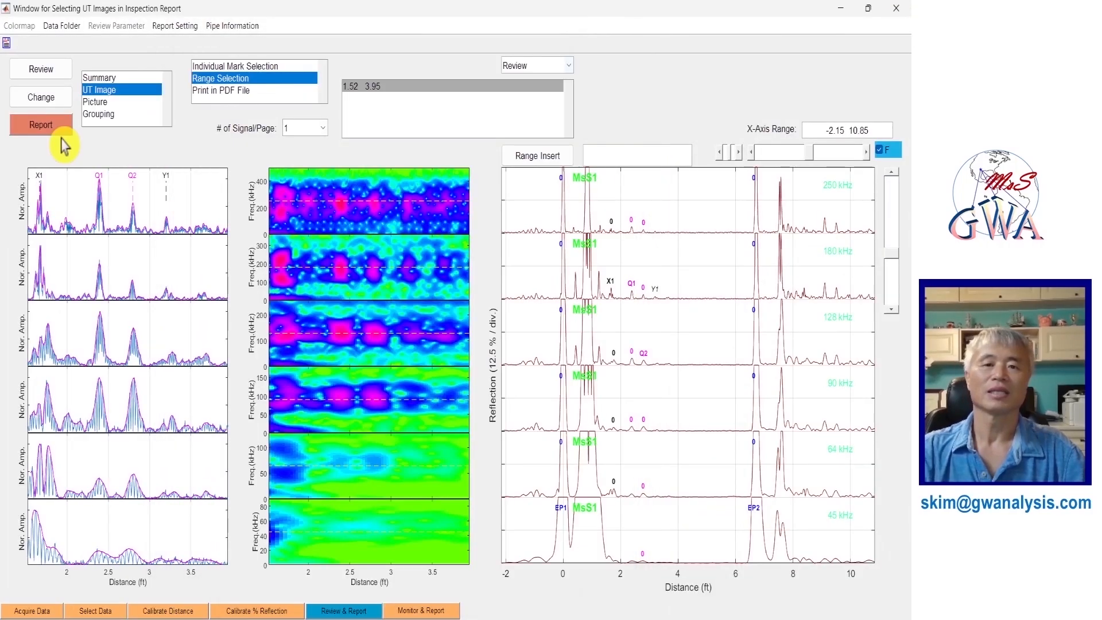
Open the Picture report section and copy the image file 20200510 from the Desktop into the available photos
{"action": "left_click", "coordinate": [105, 103]}
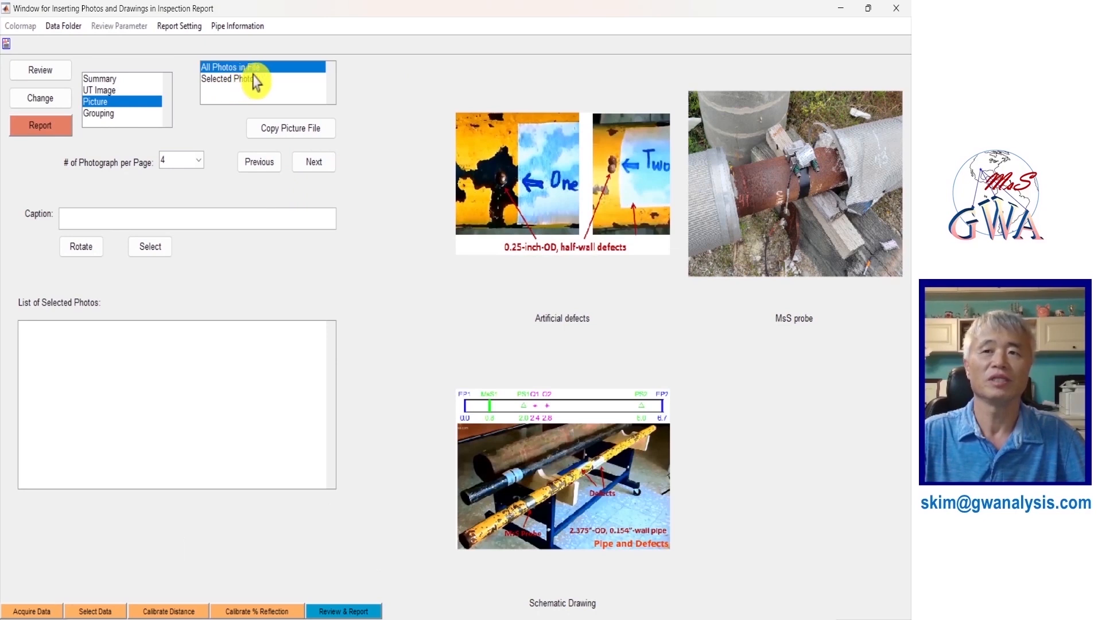
{"action": "left_click", "coordinate": [279, 129]}
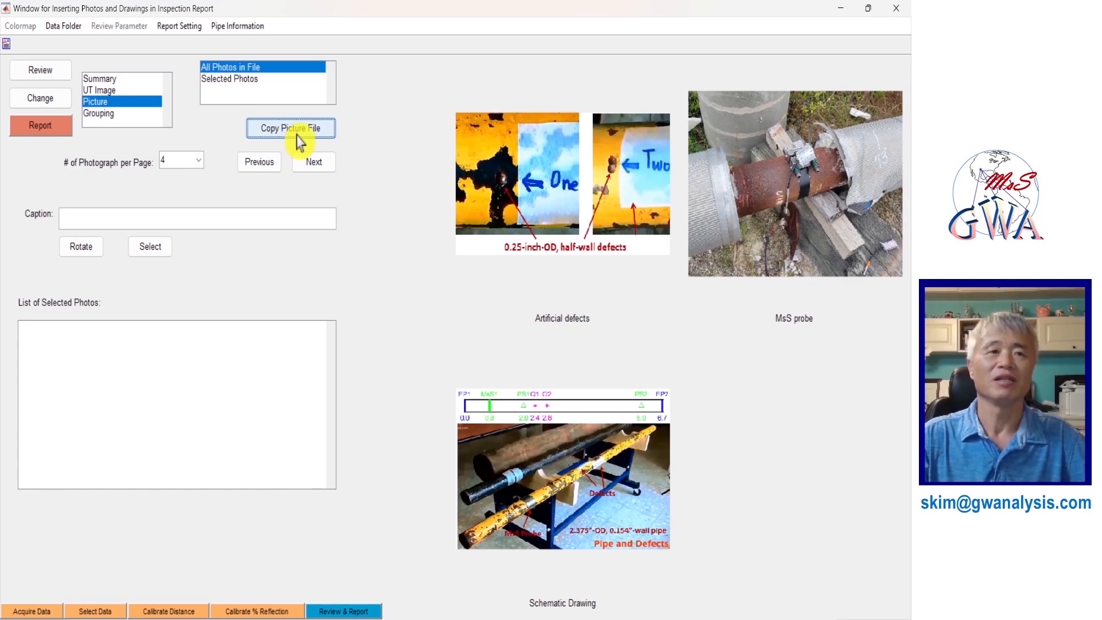
{"action": "left_click", "coordinate": [297, 137]}
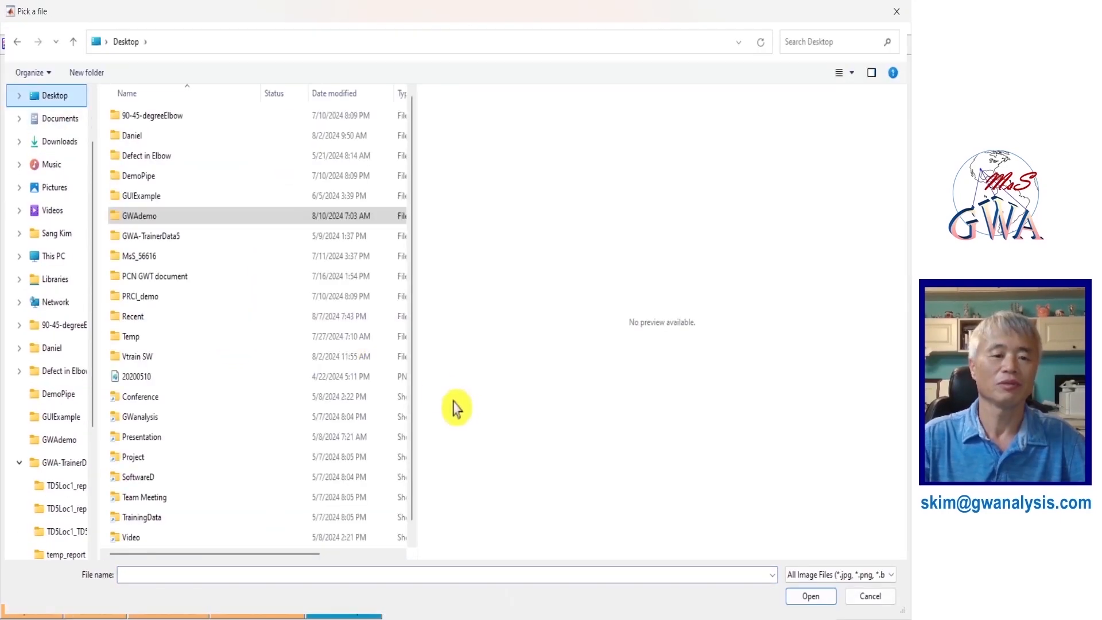
{"action": "left_click", "coordinate": [151, 378]}
{"action": "left_click", "coordinate": [783, 597]}
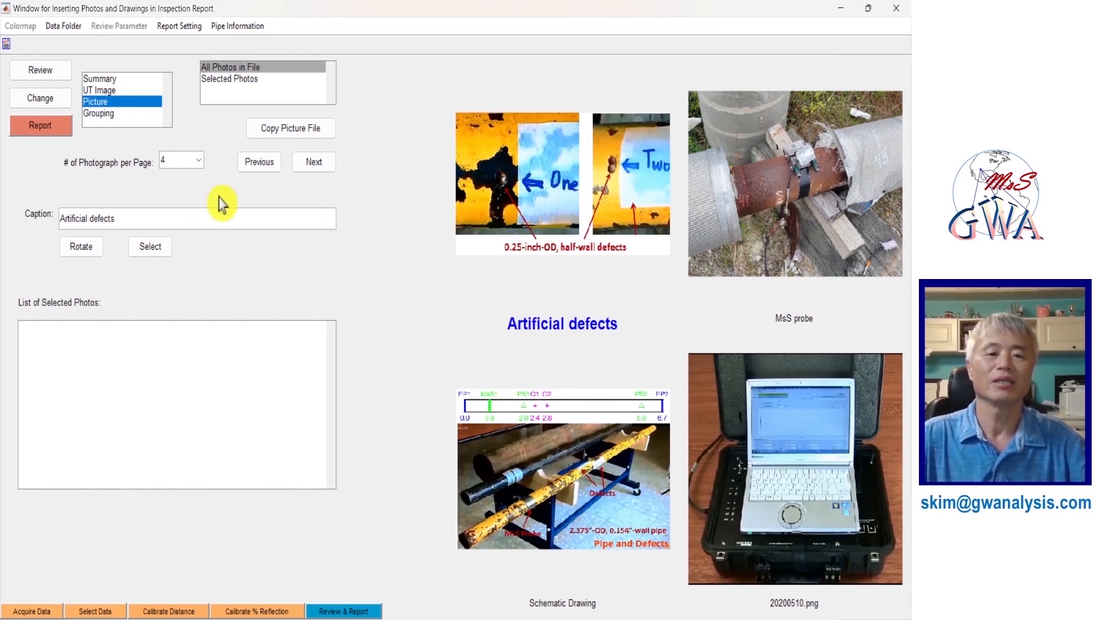
Add the Artificial defects, MsS probe, Schematic Drawing and 20200510.png photos to the selected photos, and display that selection
{"action": "left_click", "coordinate": [154, 251]}
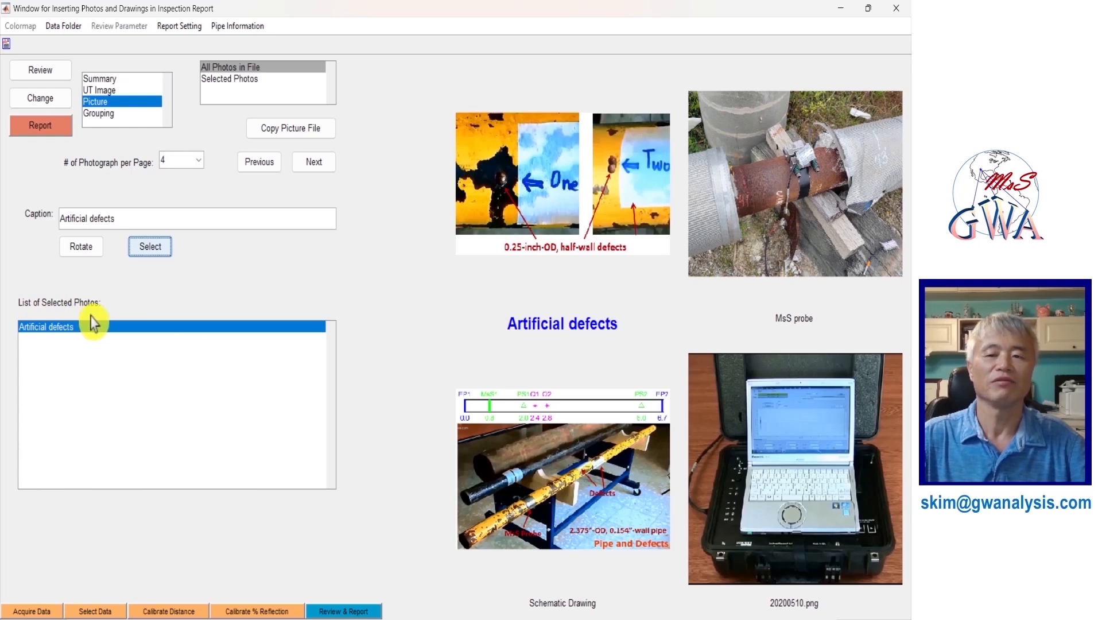
{"action": "left_click", "coordinate": [720, 435]}
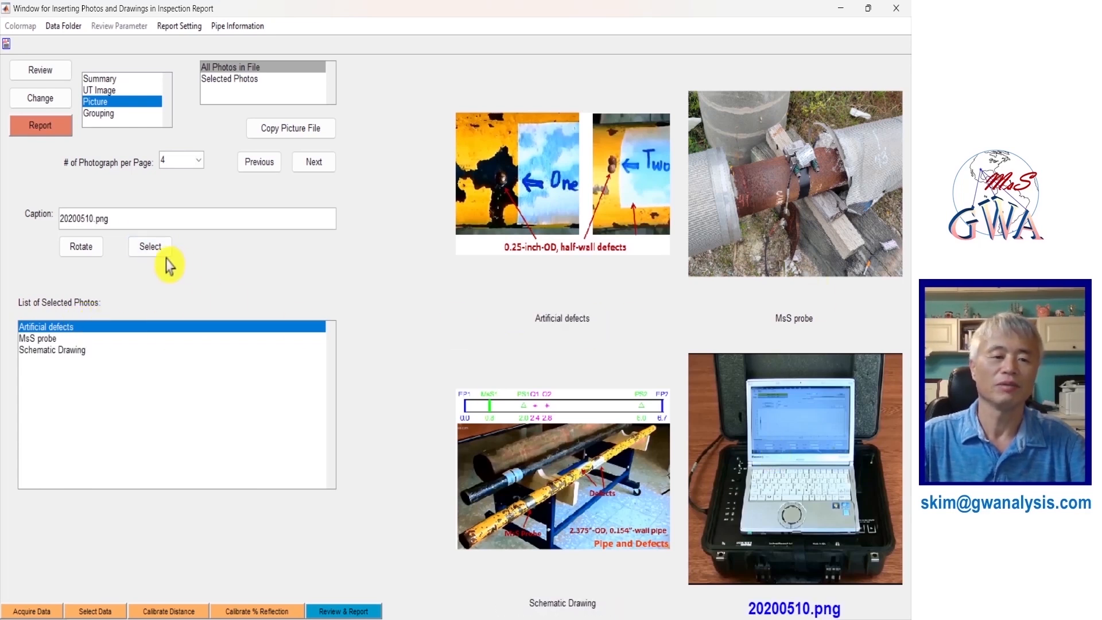
{"action": "left_click", "coordinate": [150, 250]}
{"action": "left_click", "coordinate": [226, 79]}
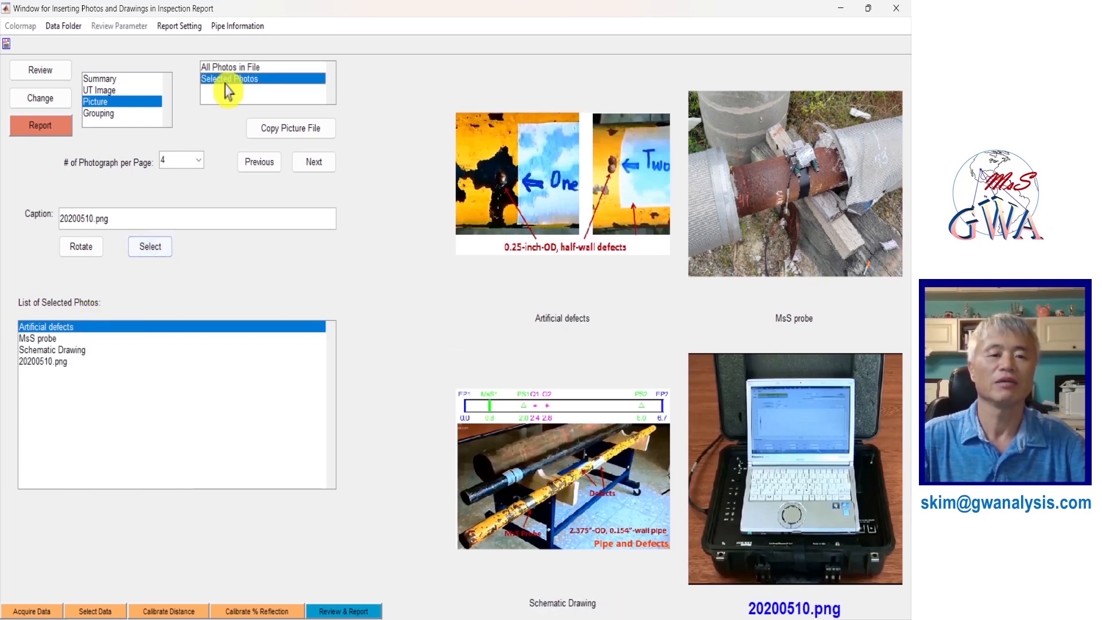
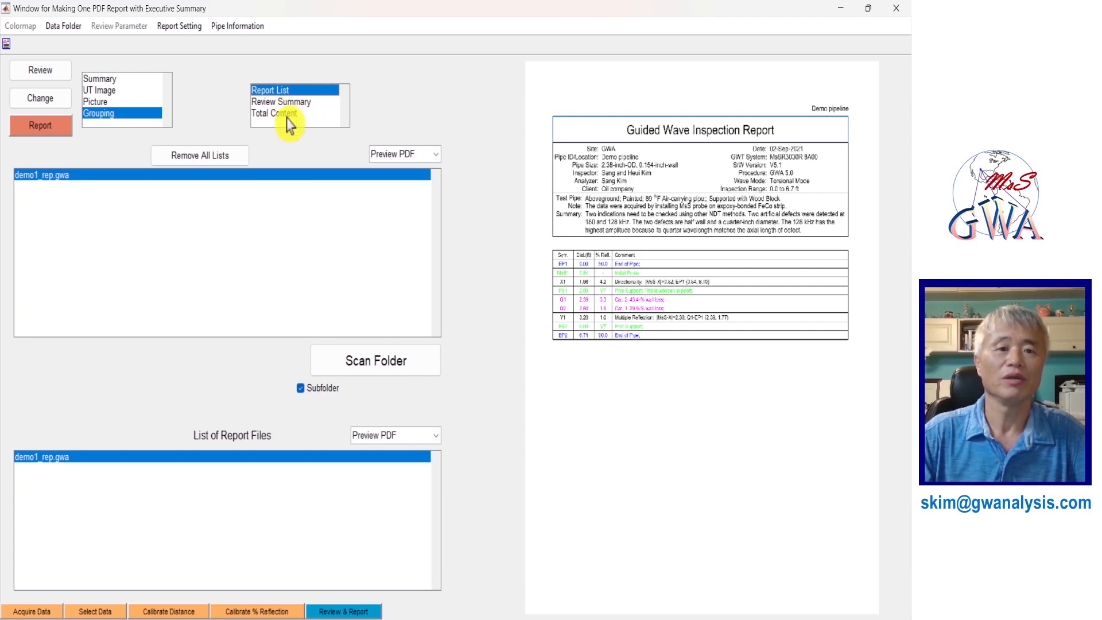
Review the summary of demo1_rep.gwa and the PDF files to include, and generate the executive summary
{"action": "left_click", "coordinate": [288, 102]}
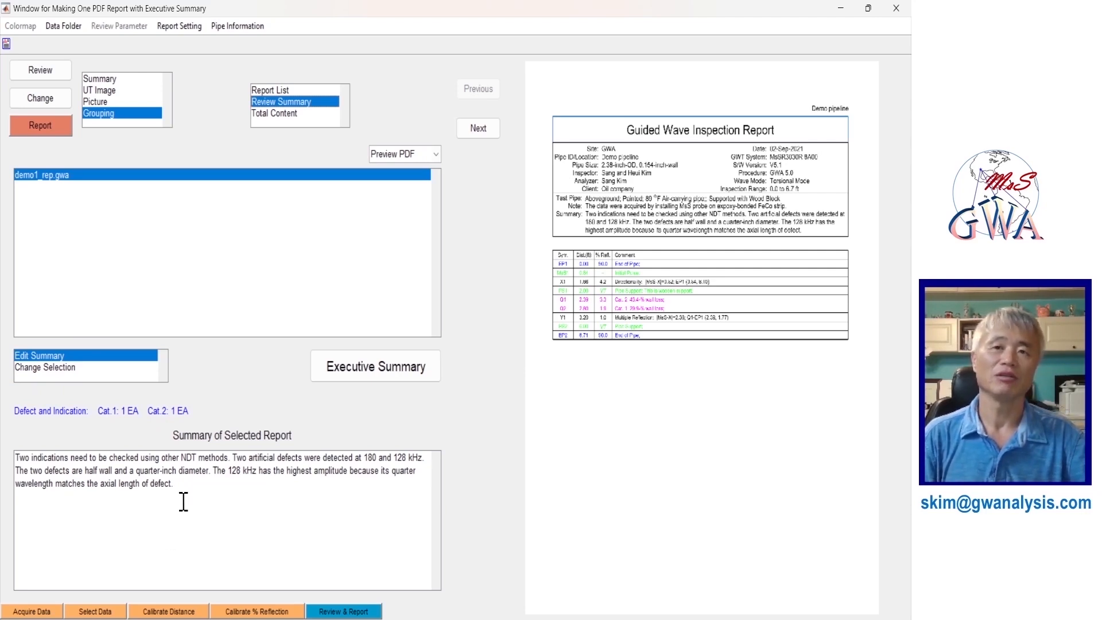
{"action": "left_click", "coordinate": [73, 370]}
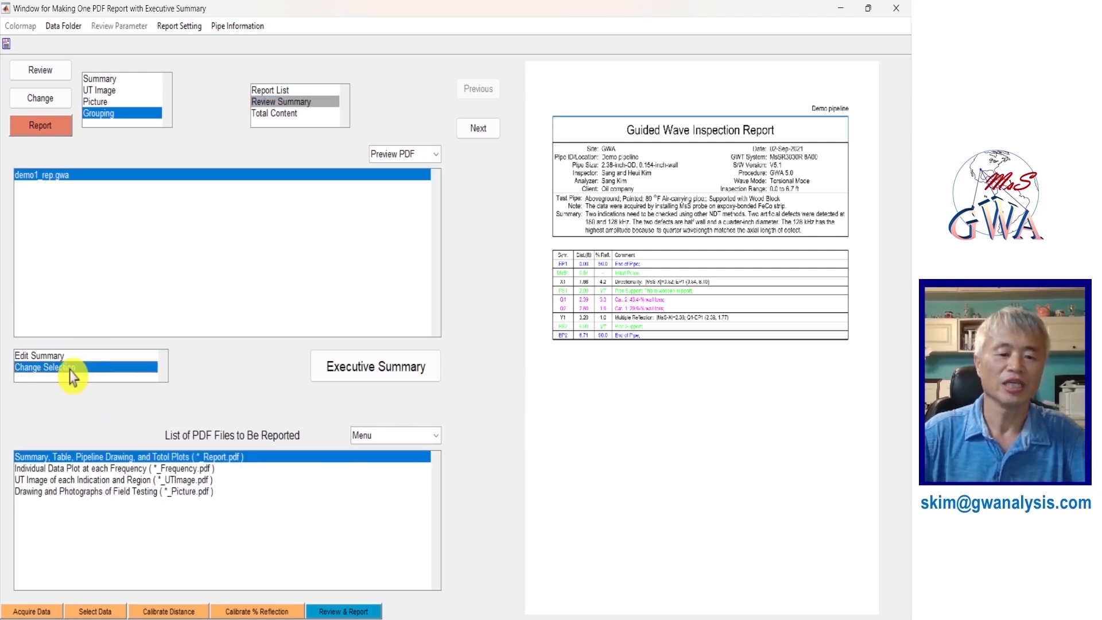
{"action": "left_click", "coordinate": [425, 437]}
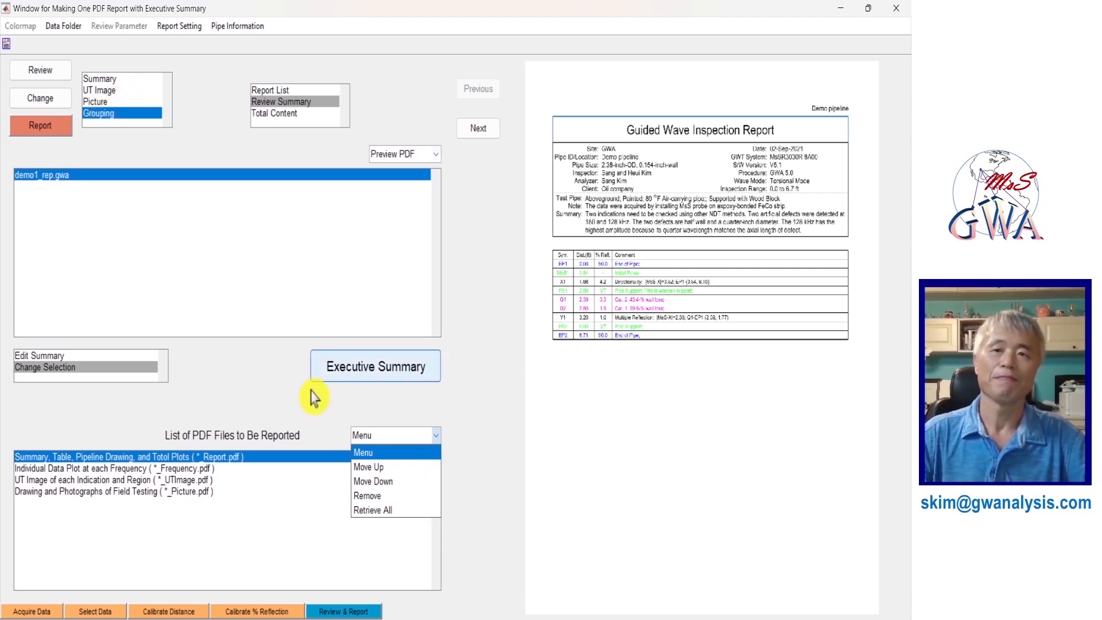
{"action": "left_click", "coordinate": [389, 371]}
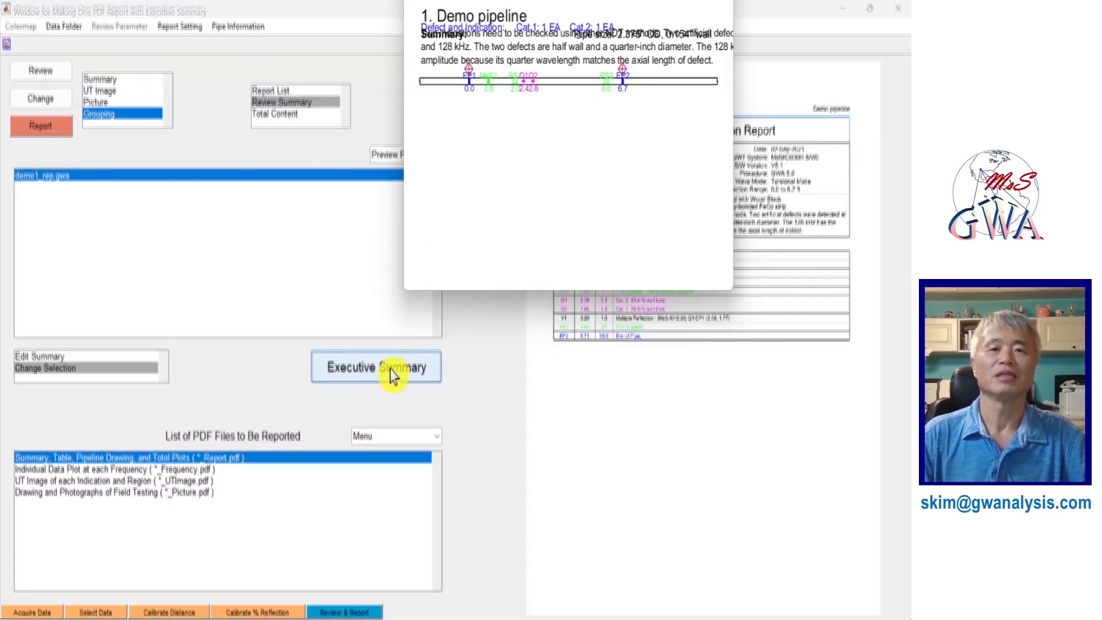
Open report1.pdf from the data folder and read through its summary, UT image and field testing photograph pages
{"action": "left_click", "coordinate": [66, 26]}
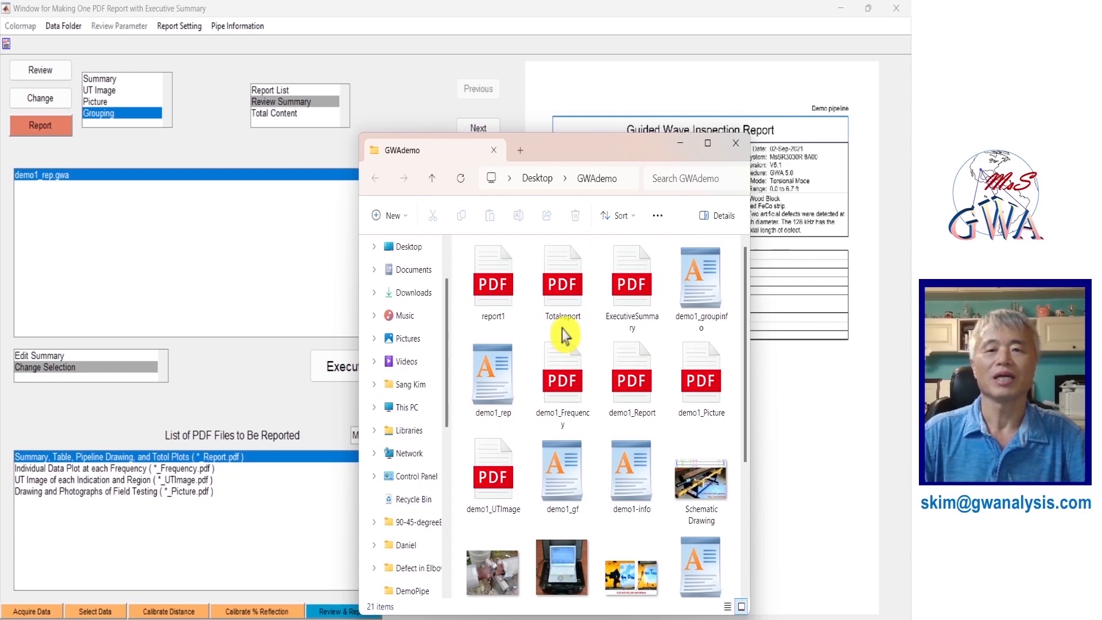
{"action": "double_click", "coordinate": [498, 284]}
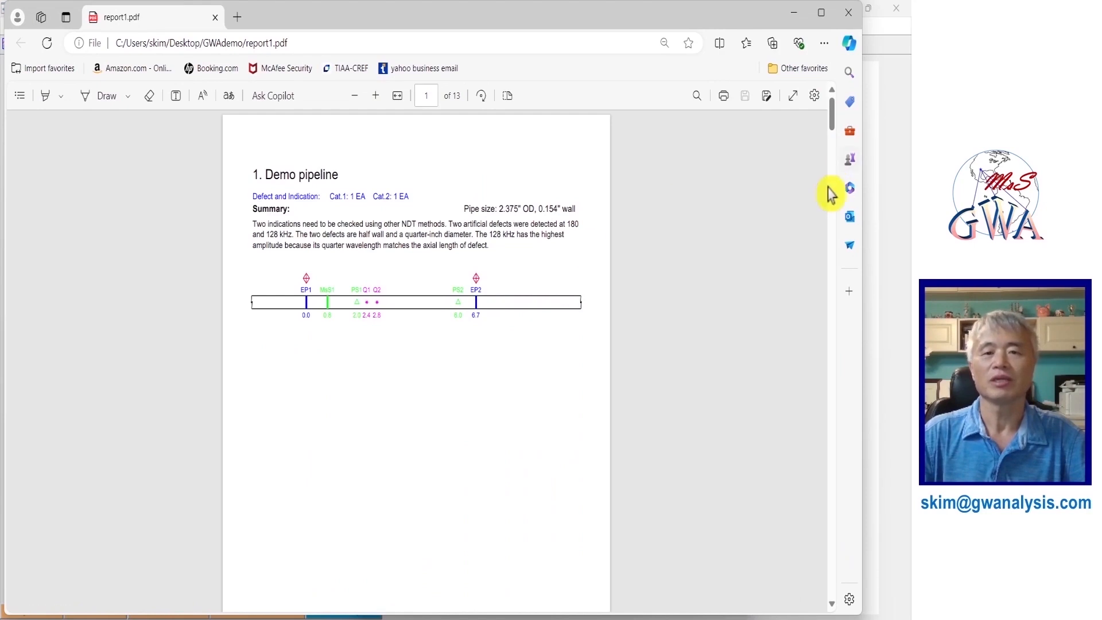
{"action": "left_click_drag", "start_coordinate": [832, 136], "coordinate": [865, 467]}
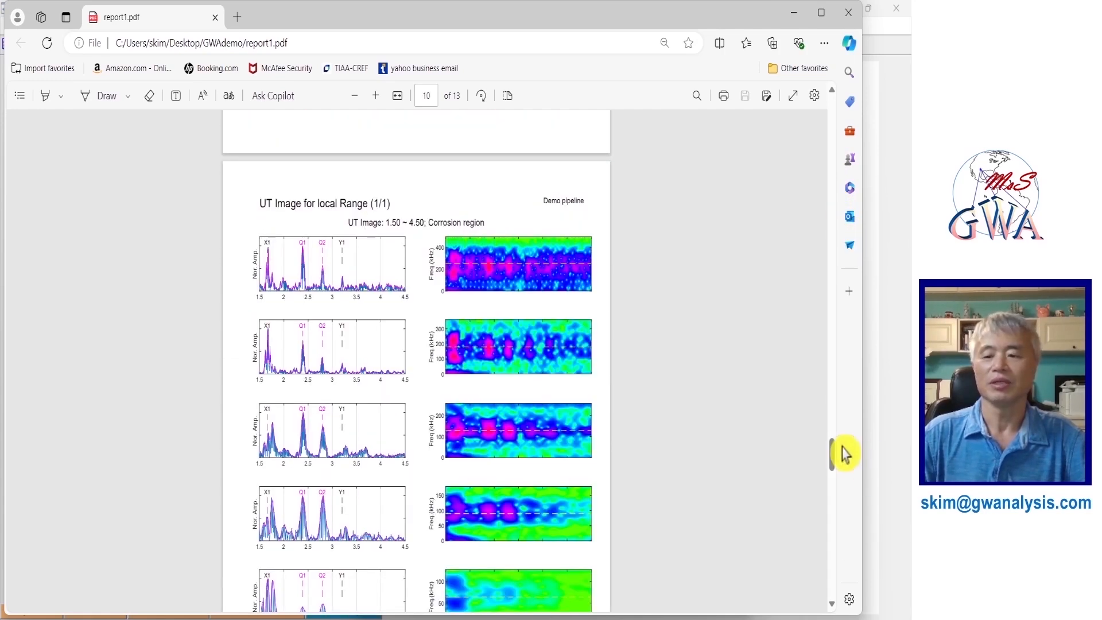
{"action": "left_click_drag", "start_coordinate": [833, 455], "coordinate": [839, 537]}
{"action": "scroll", "coordinate": [836, 541], "scroll_direction": "down", "scroll_amount": 5}
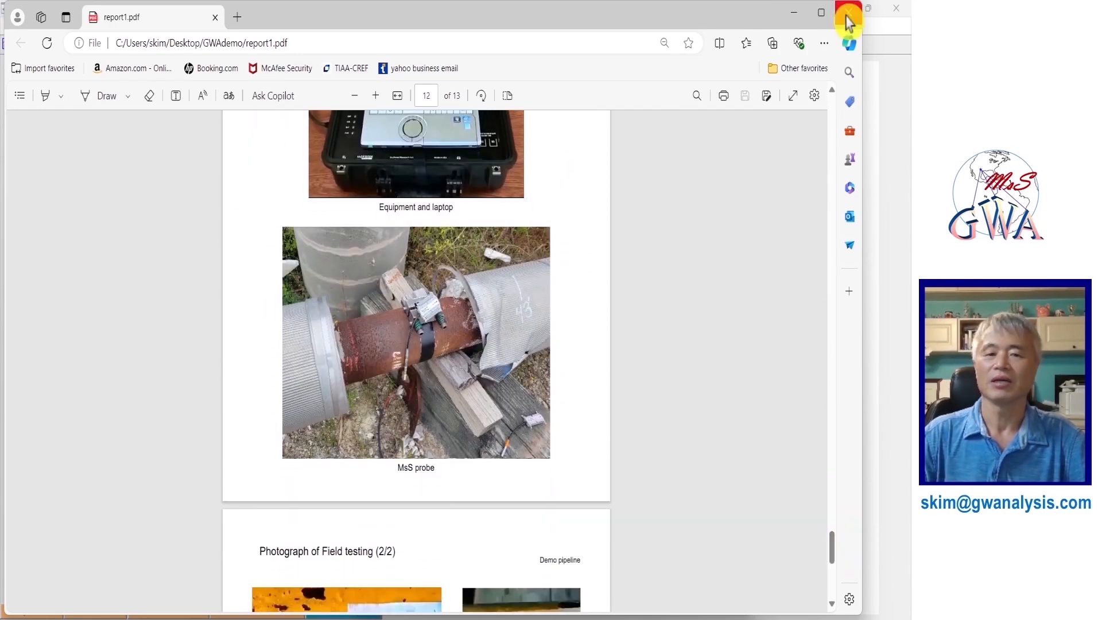
{"action": "left_click", "coordinate": [848, 12]}
{"action": "left_click", "coordinate": [735, 143]}
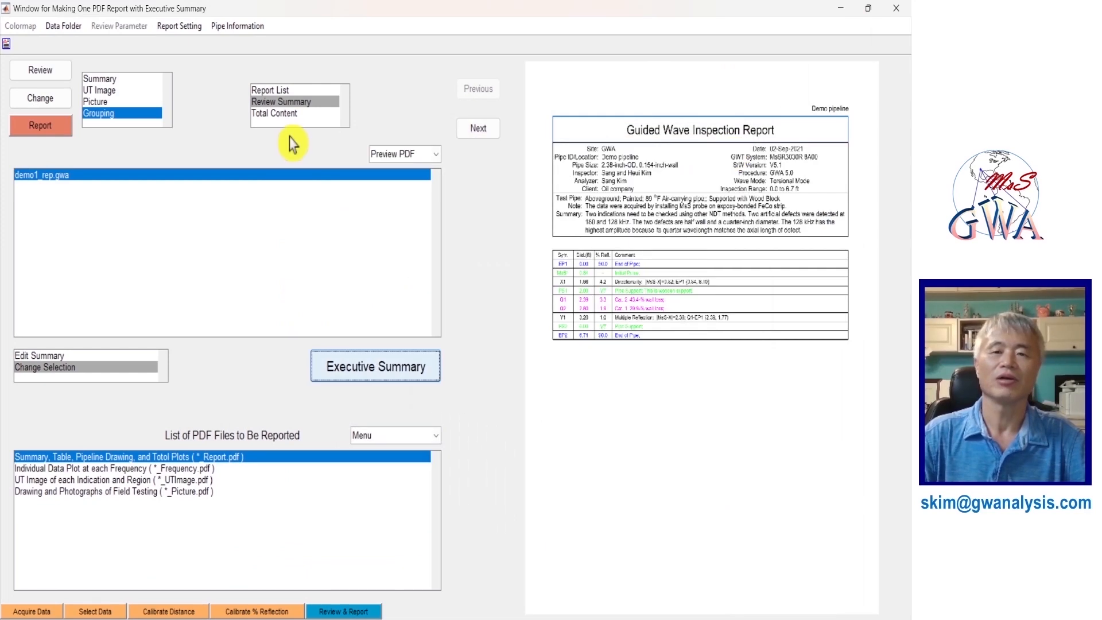
Check the reference folder's PDF files for the total report content, and generate the final report
{"action": "left_click", "coordinate": [287, 114]}
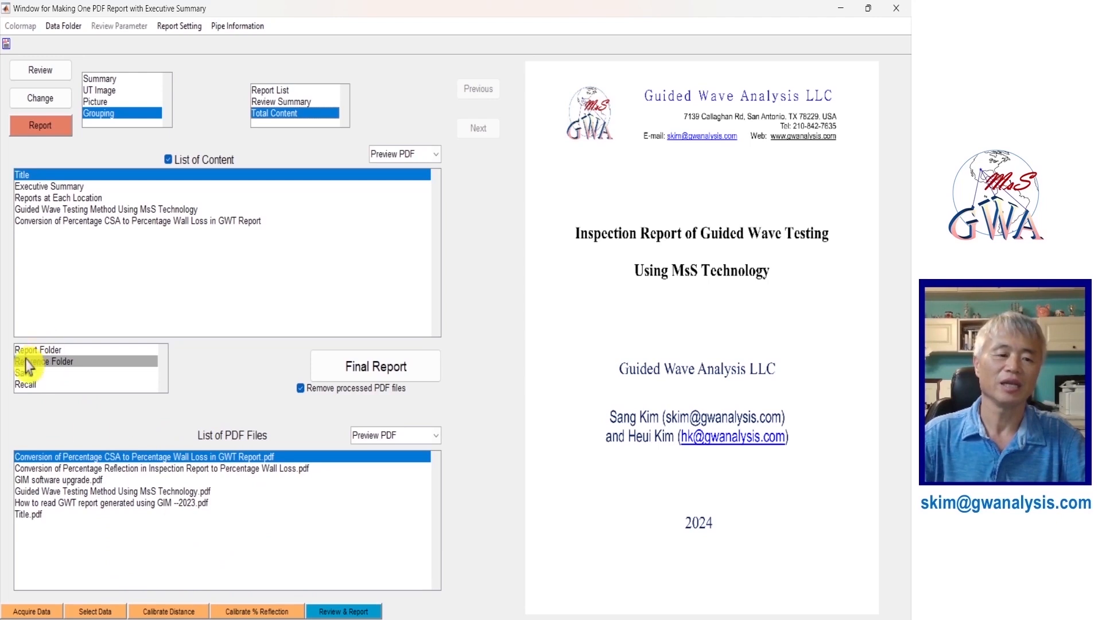
{"action": "left_click", "coordinate": [96, 365]}
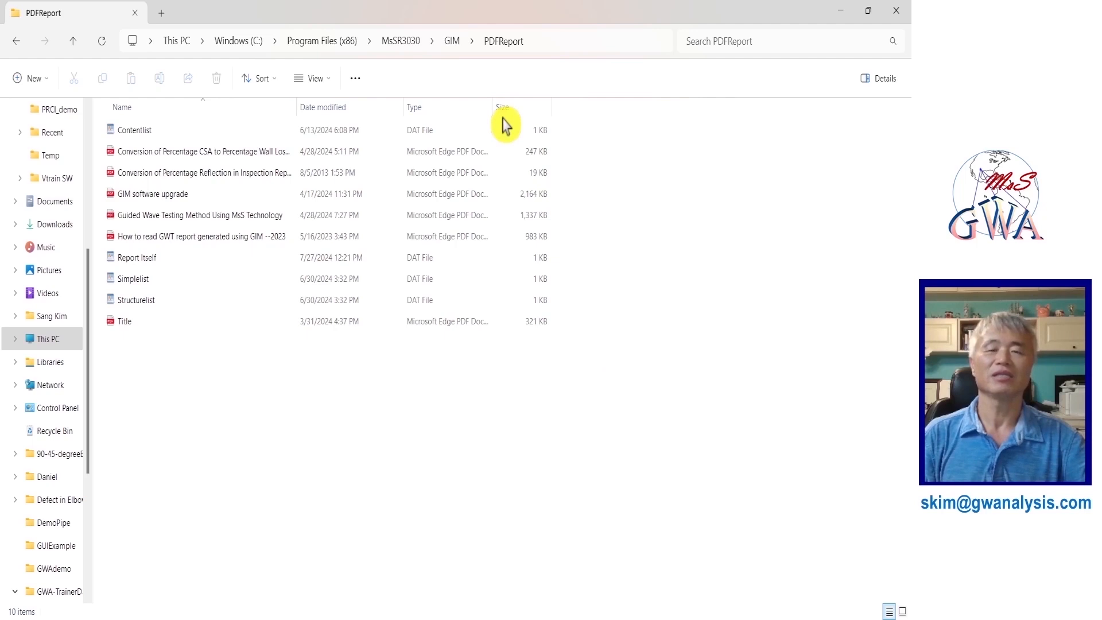
{"action": "left_click", "coordinate": [893, 11]}
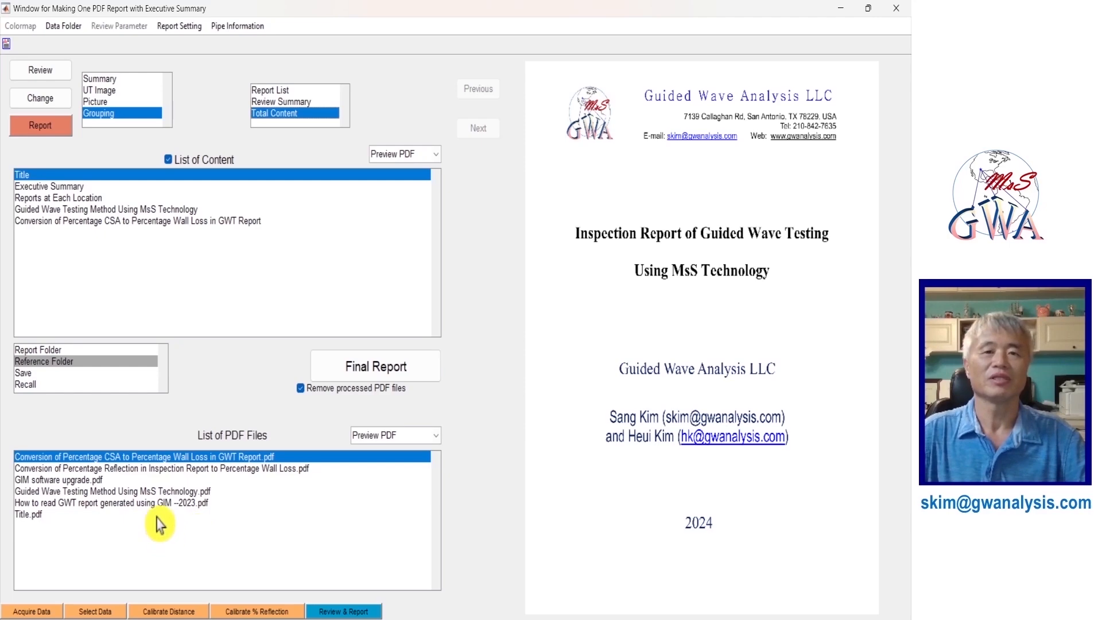
{"action": "left_click", "coordinate": [399, 377]}
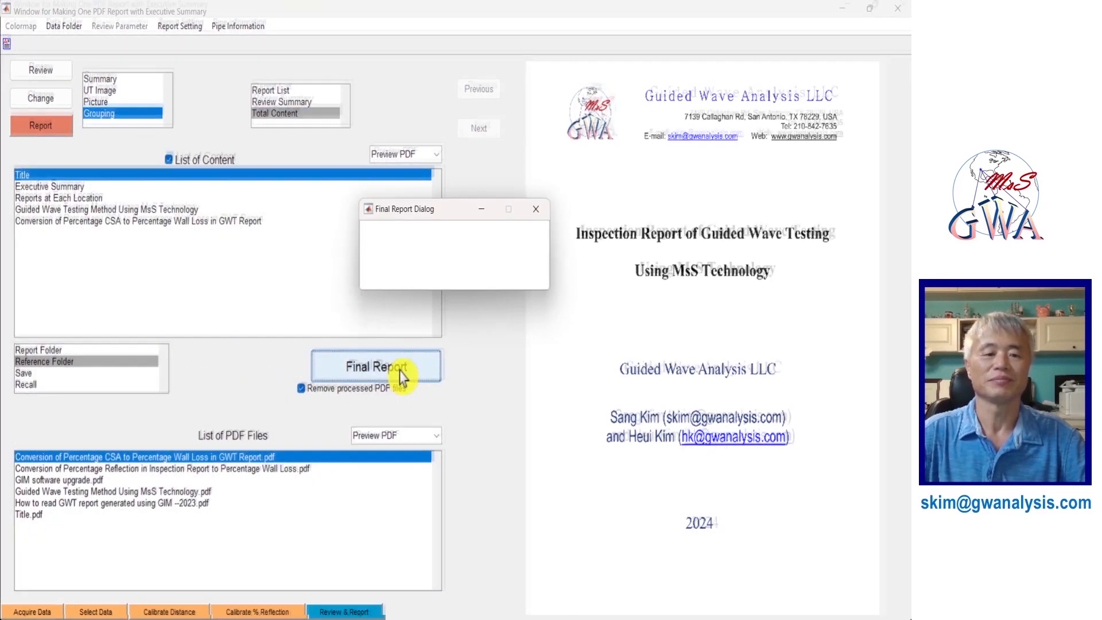
{"action": "left_click", "coordinate": [451, 265]}
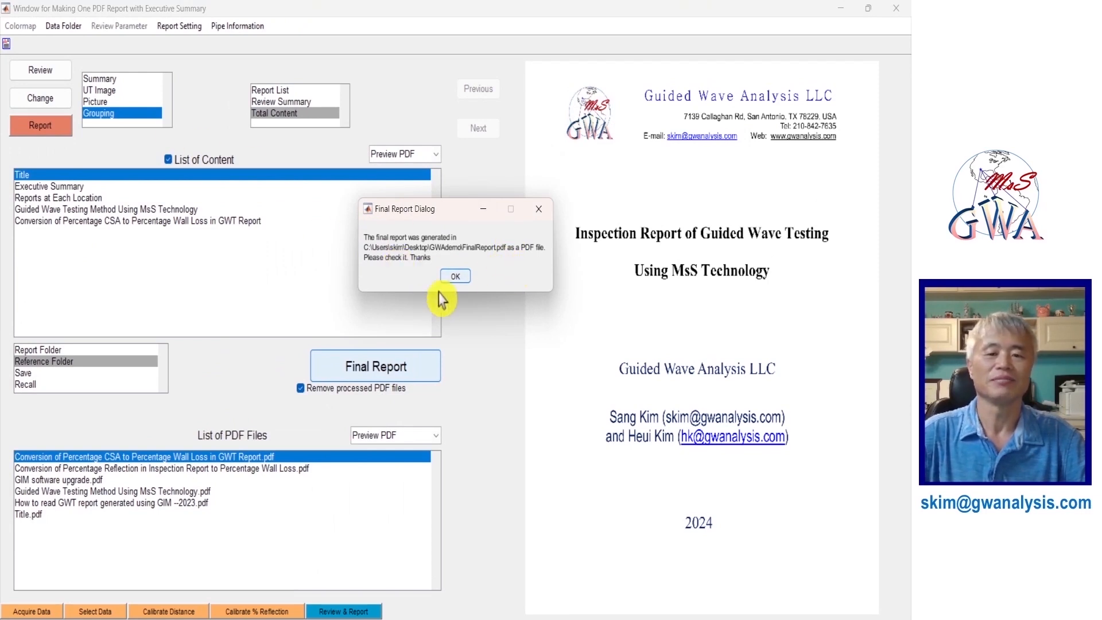
Open FinalReport from the GWAdemo folder and review its list of content, Demo pipeline section and appended guided wave testing reference pages
{"action": "left_click", "coordinate": [455, 276]}
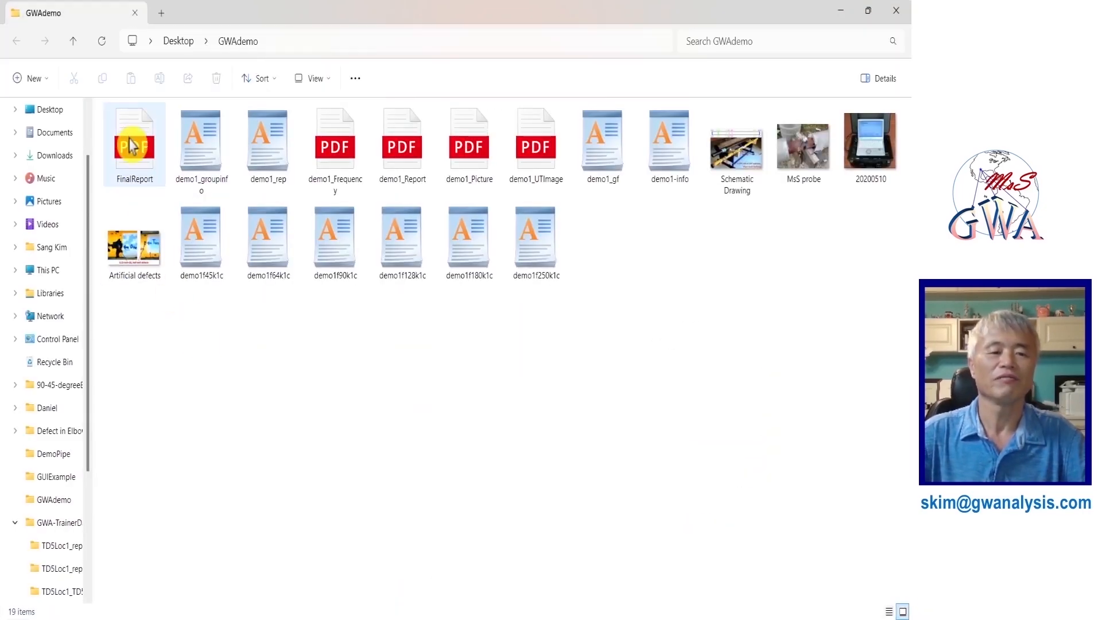
{"action": "double_click", "coordinate": [130, 146]}
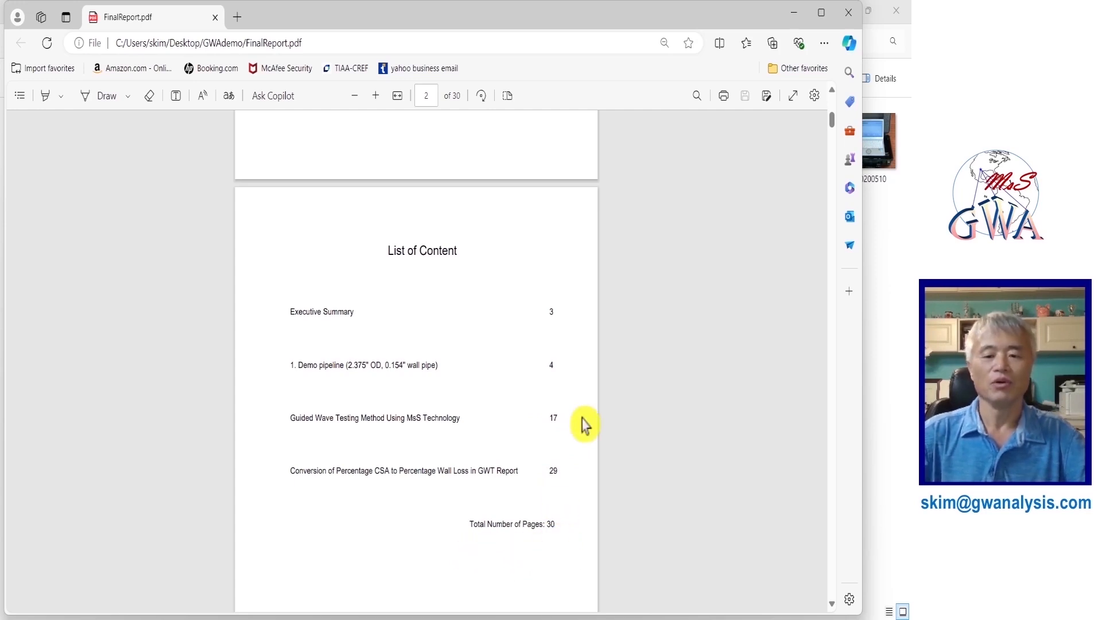
{"action": "left_click", "coordinate": [491, 364]}
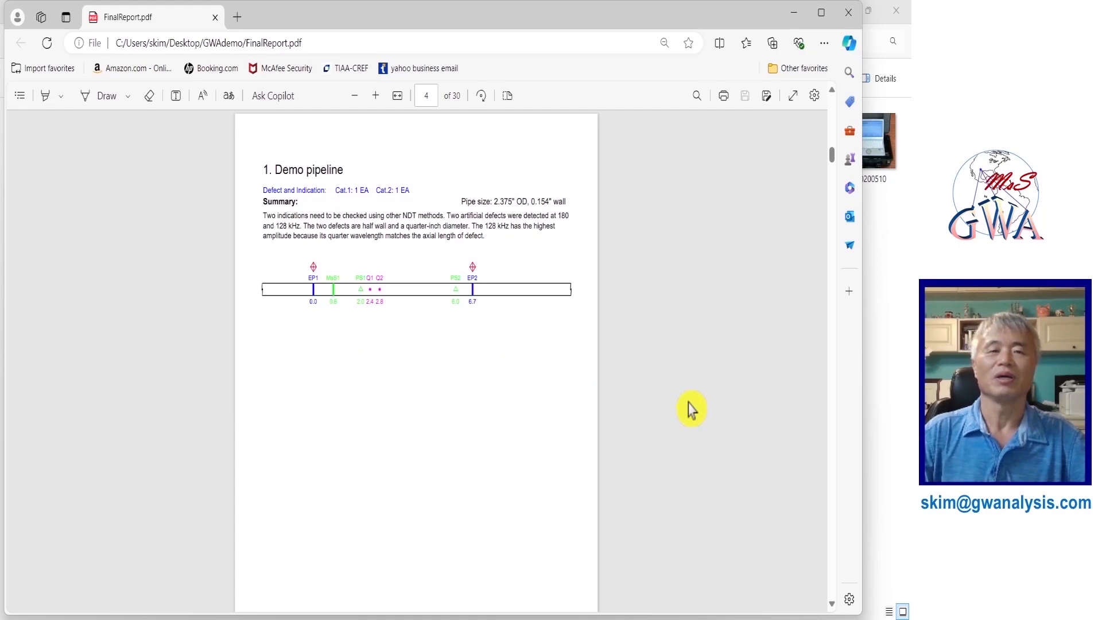
{"action": "left_click_drag", "start_coordinate": [831, 153], "coordinate": [873, 370]}
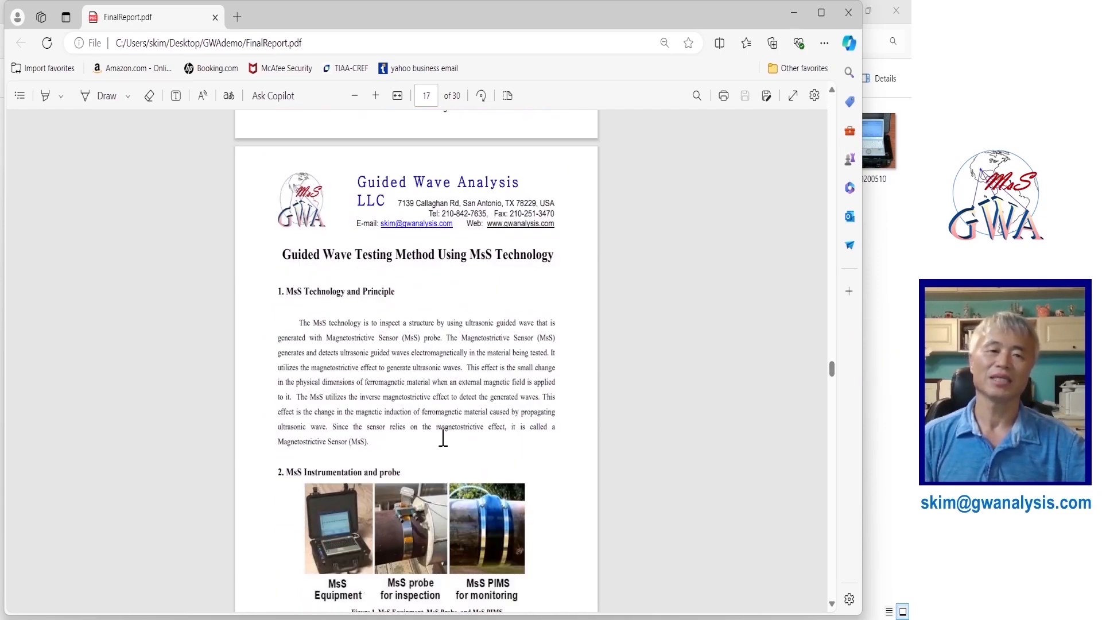
{"action": "left_click_drag", "start_coordinate": [835, 374], "coordinate": [833, 567]}
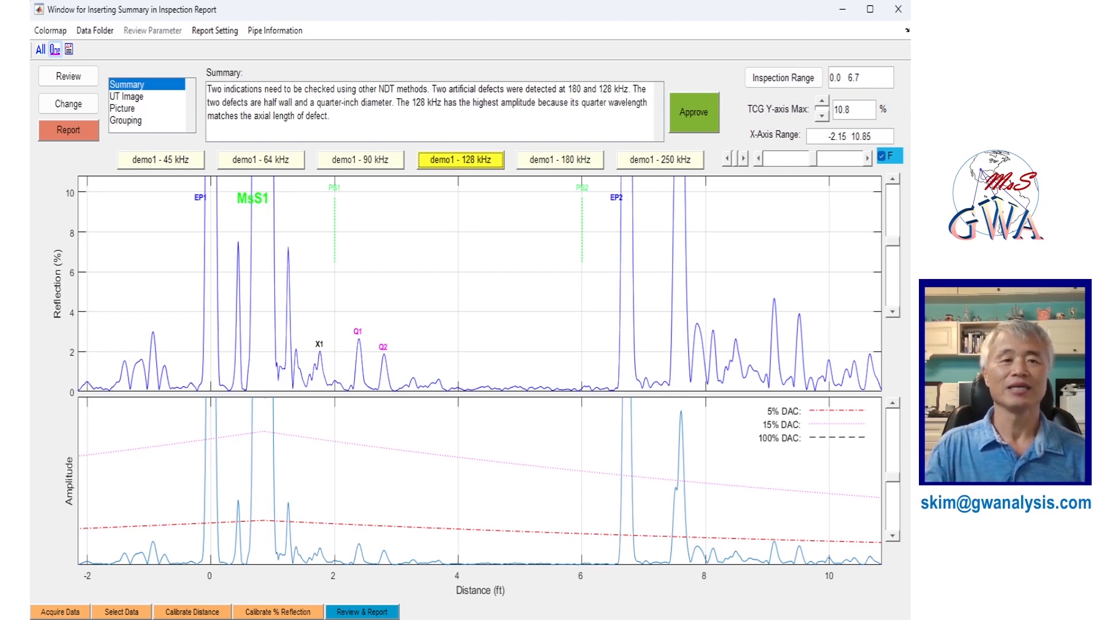
{"action": "key", "text": "Right"}
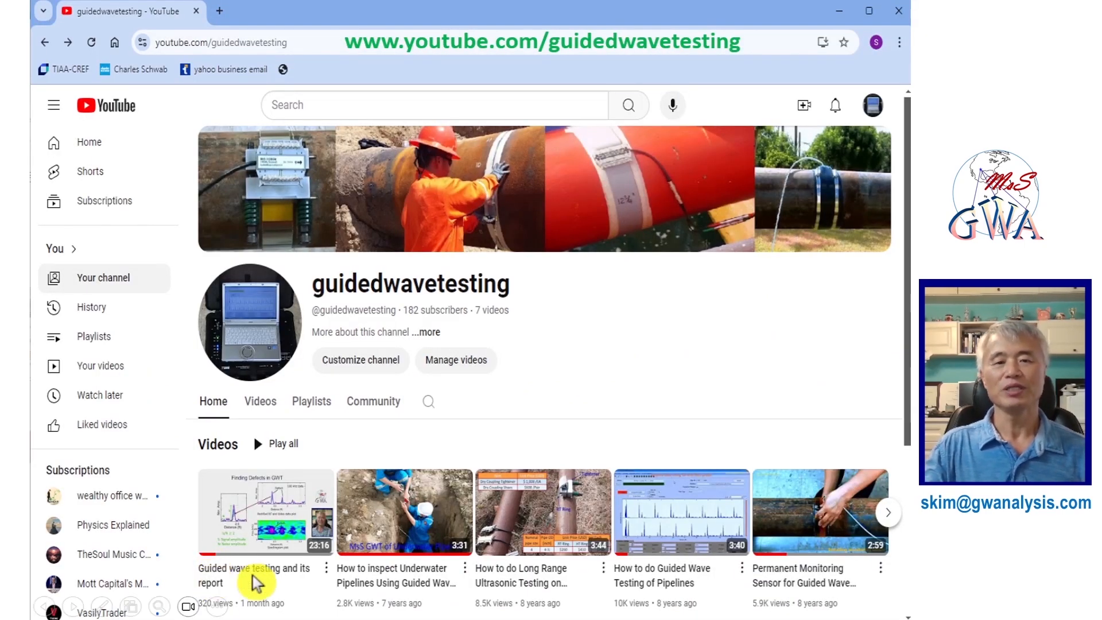